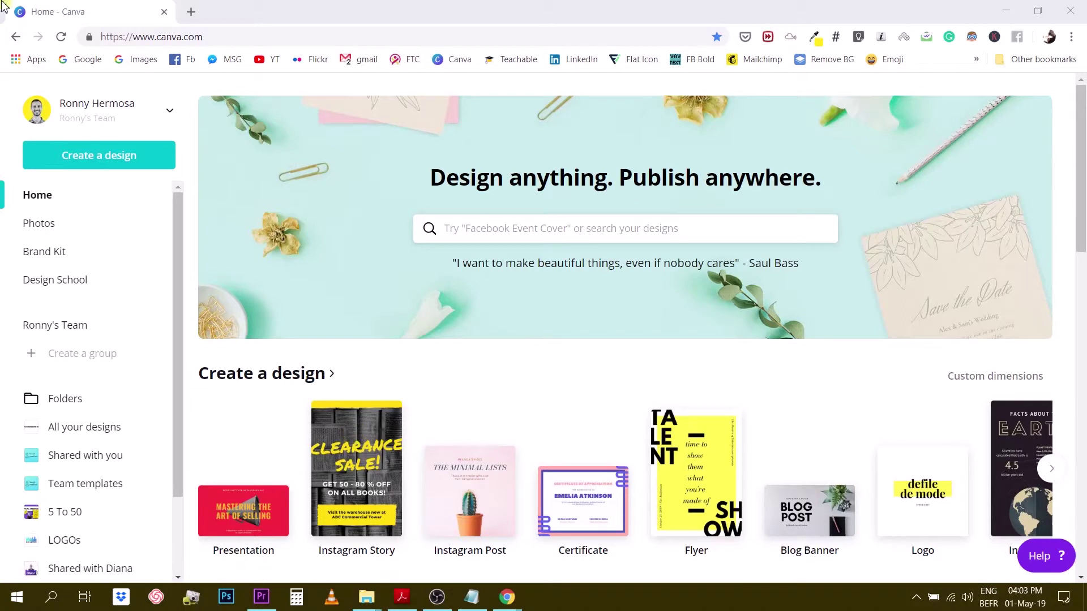
# Add /colors to the canva.com address to load Canva's Colors page.
pyautogui.click(249, 39)
pyautogui.click(250, 40)
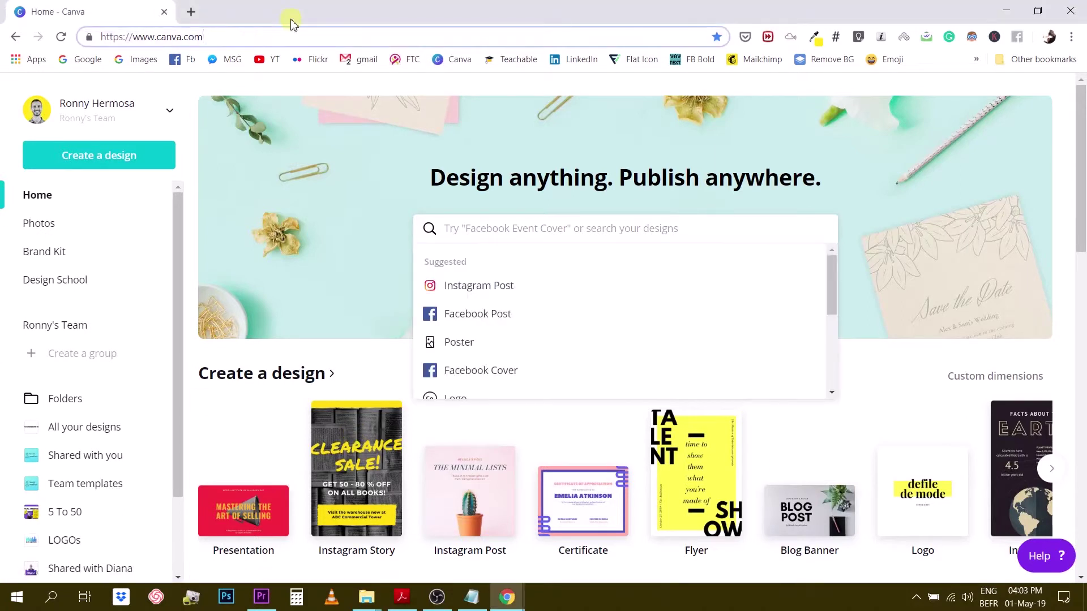
pyautogui.write('/colors')
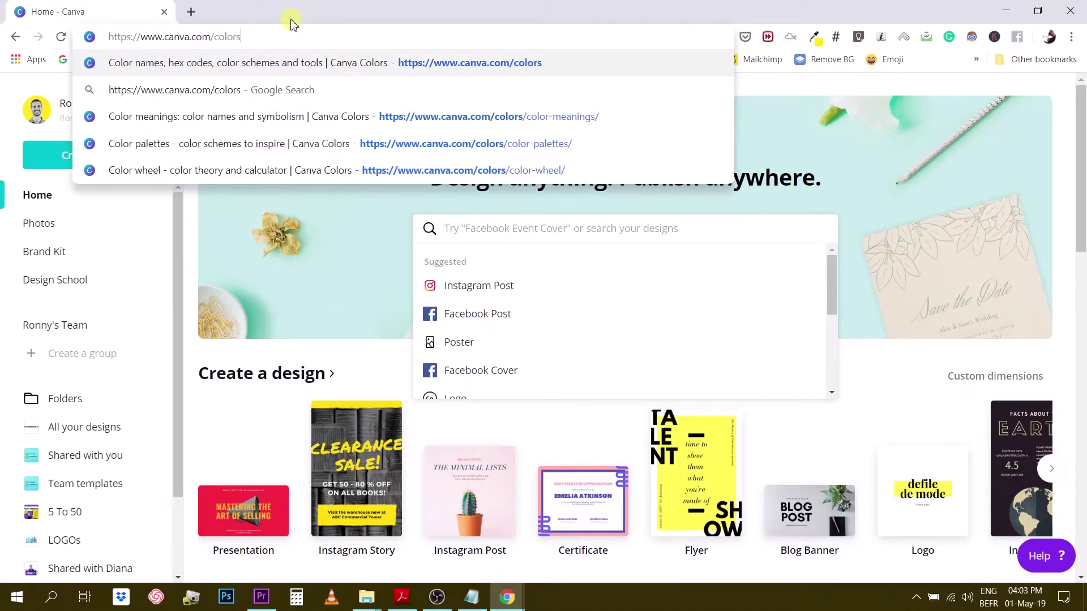
pyautogui.press('Return')
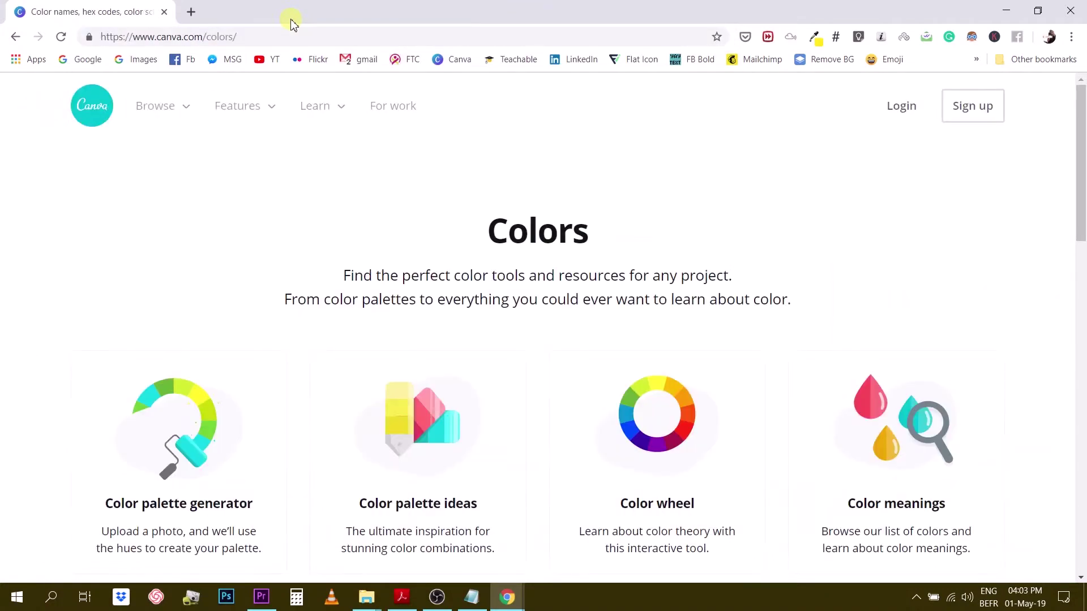
# Scroll through the palette generator, palette ideas, color wheel and color meanings tools.
pyautogui.scroll(-8, 543, 189)
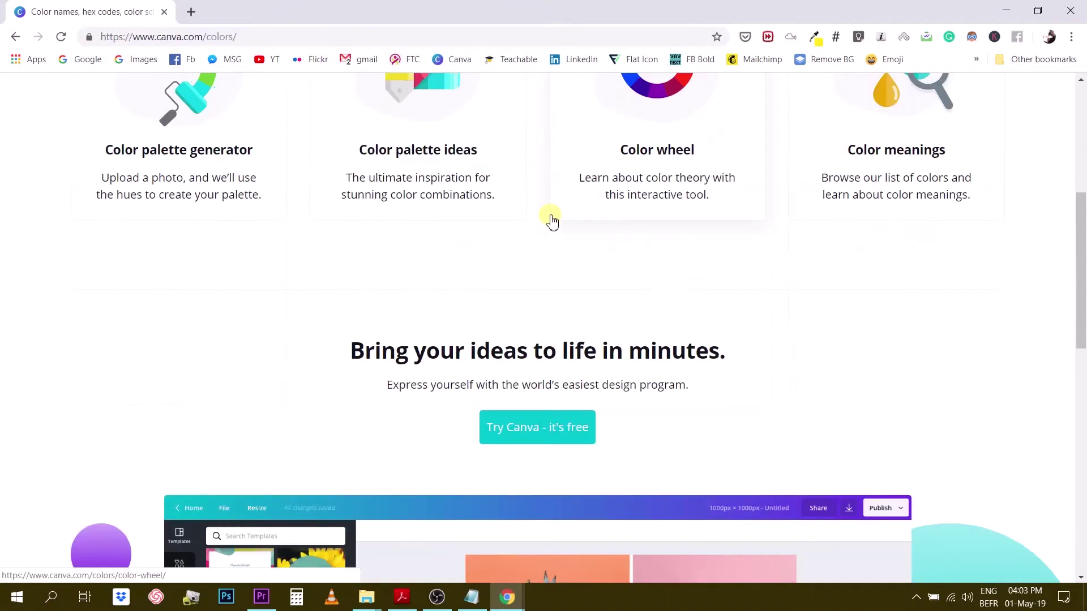
pyautogui.scroll(-6, 552, 220)
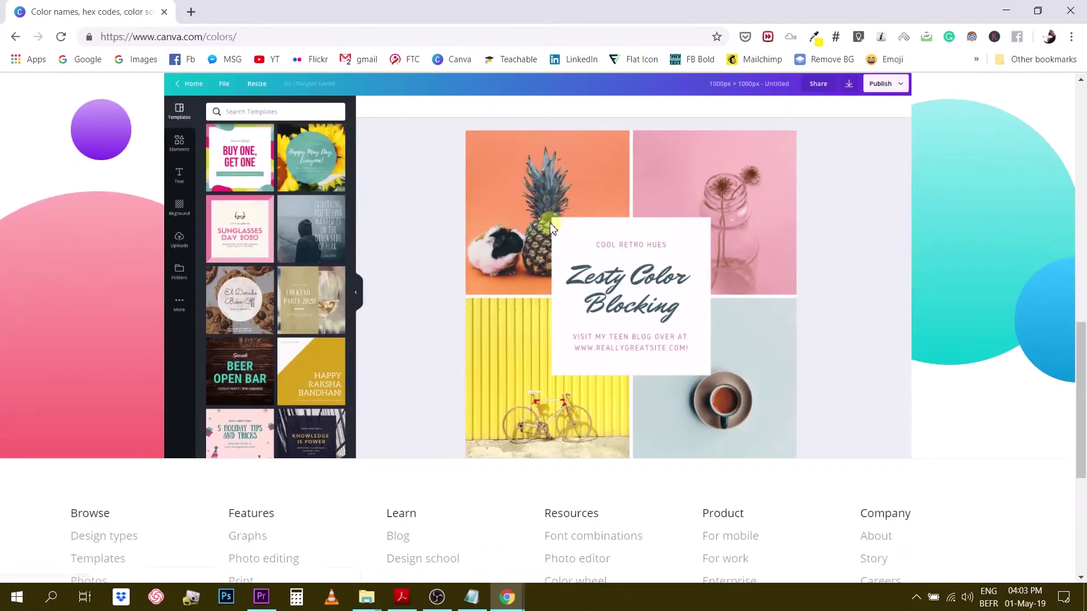
pyautogui.scroll(-5, 554, 227)
pyautogui.scroll(19, 556, 226)
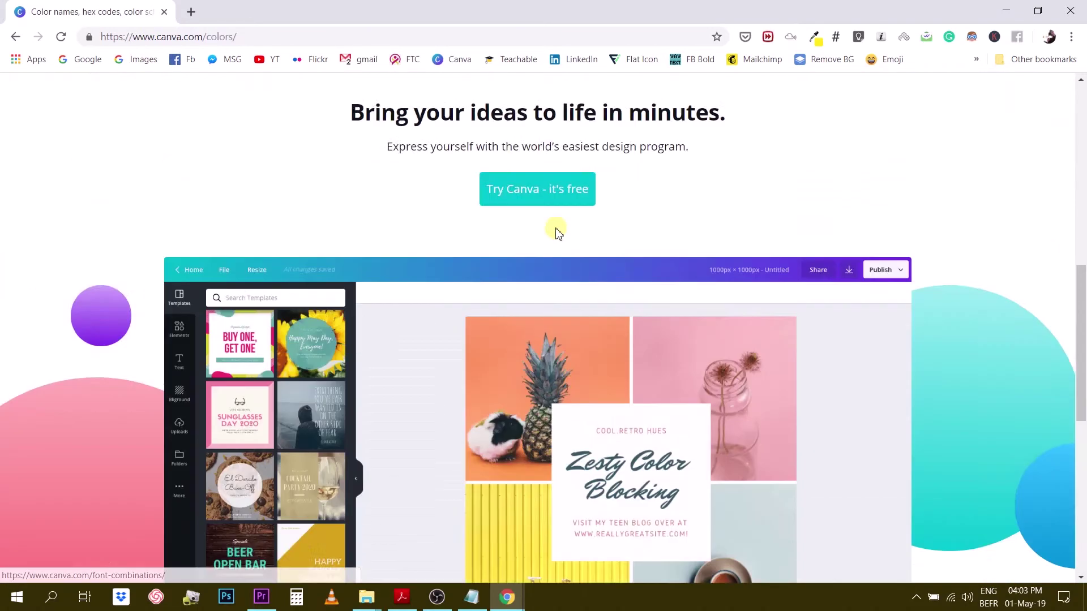
pyautogui.scroll(-1, 560, 234)
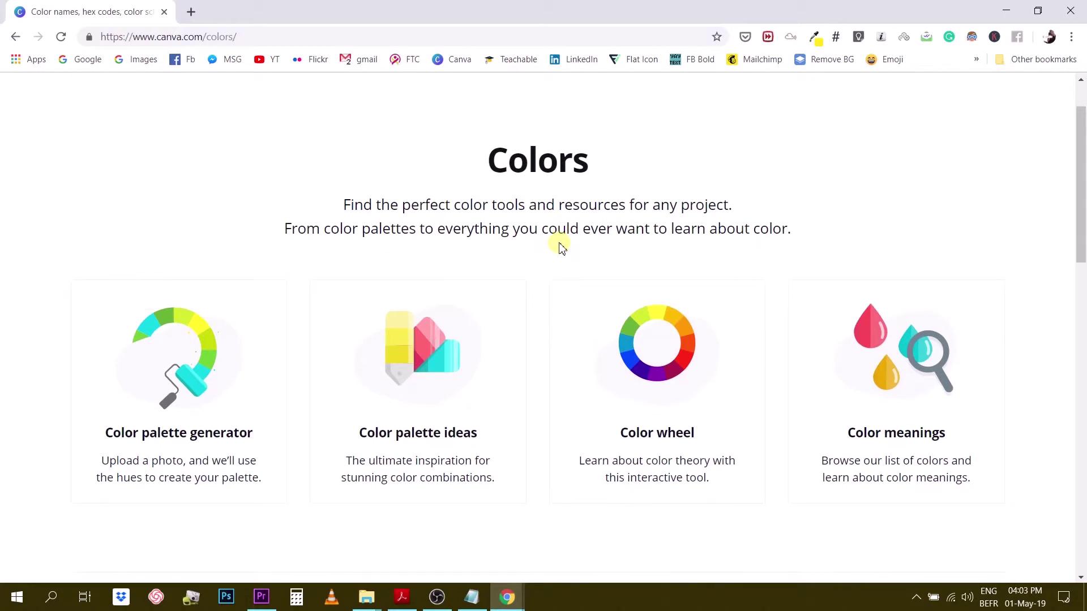
pyautogui.scroll(-2, 782, 227)
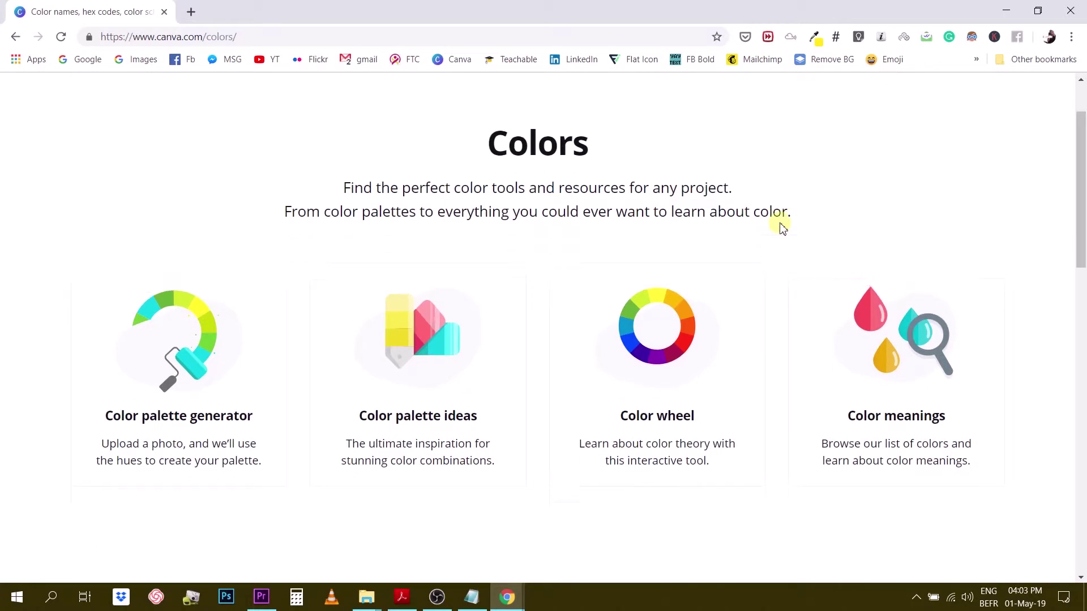
pyautogui.scroll(3, 781, 227)
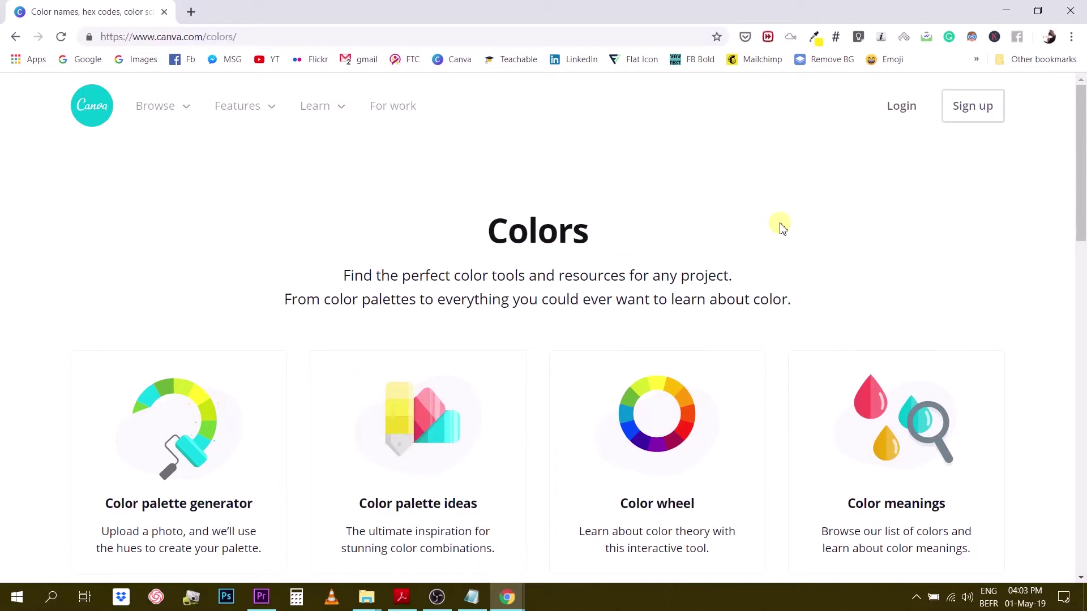
pyautogui.scroll(-1, 781, 227)
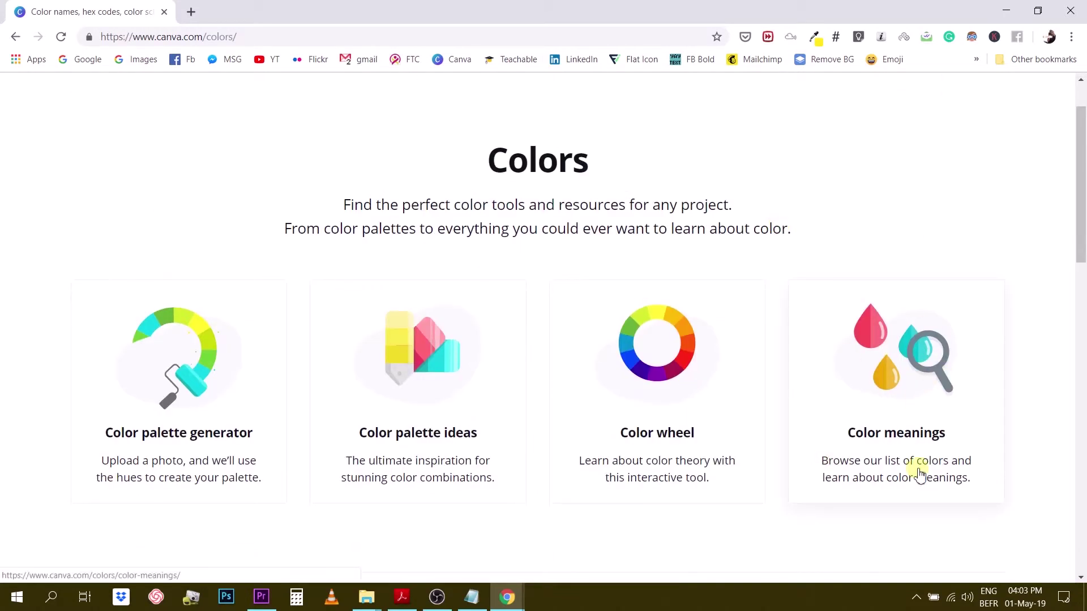
# Open Color meanings, browse its grid of colour tiles, and select /color-meanings/ in the address.
pyautogui.click(904, 379)
pyautogui.scroll(-8, 904, 378)
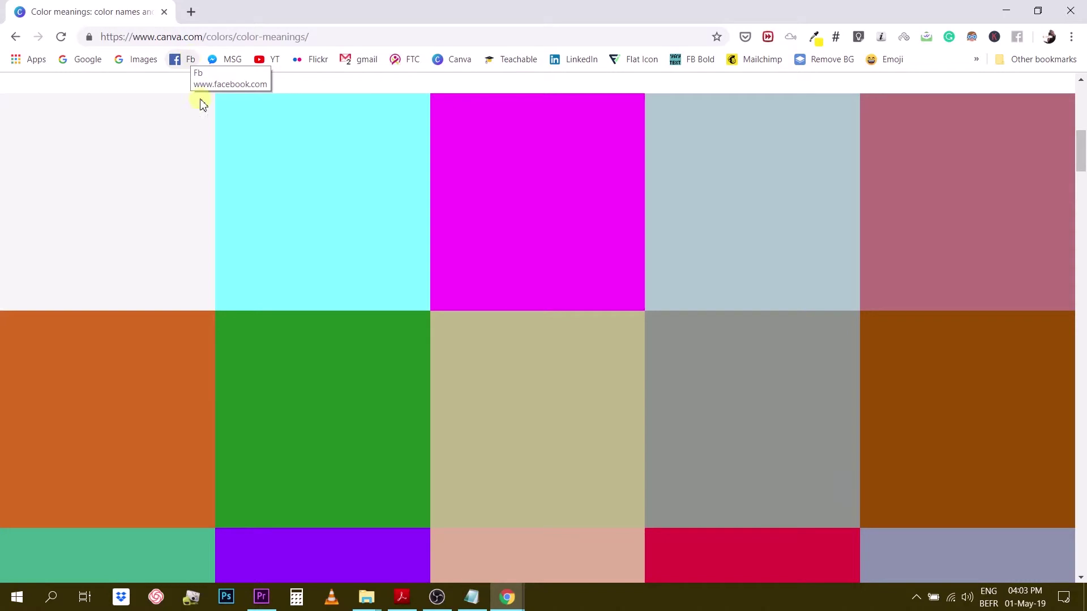
pyautogui.scroll(-19, 625, 249)
pyautogui.scroll(20, 625, 255)
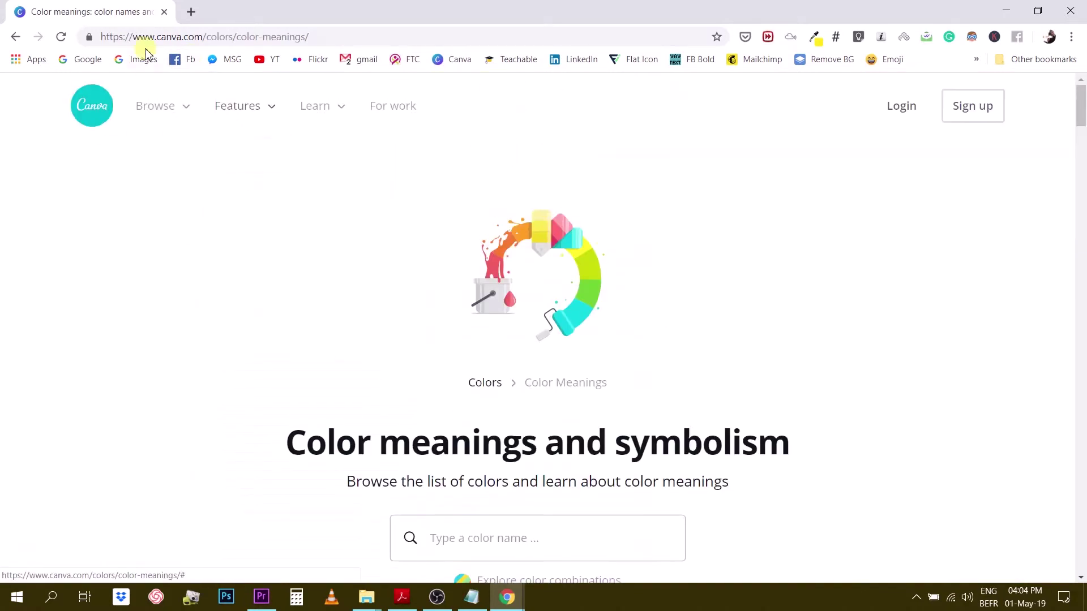
pyautogui.moveTo(233, 36); pyautogui.dragTo(391, 36)
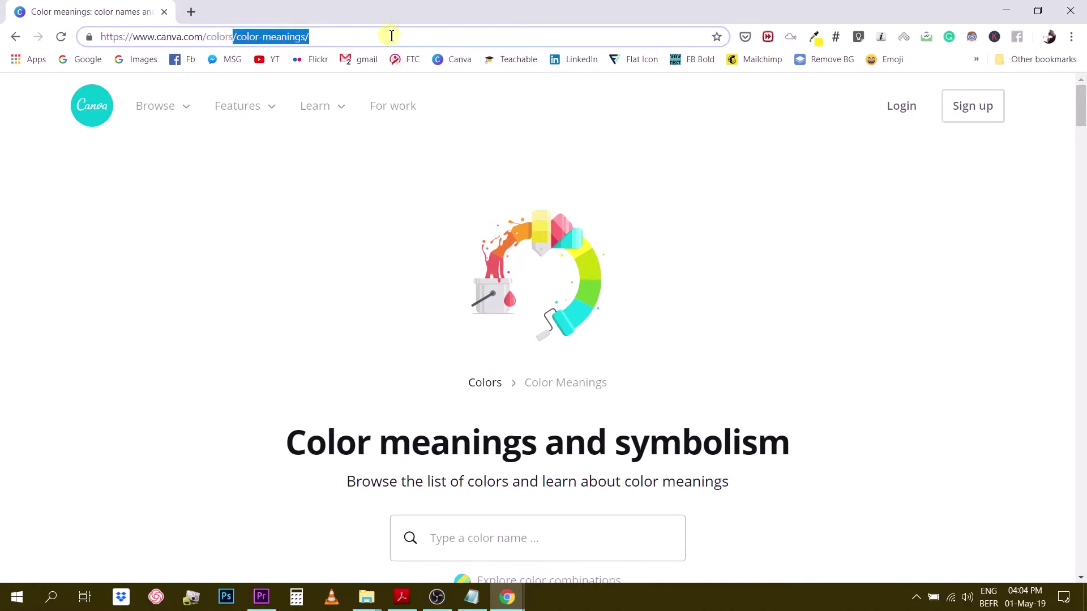
# Delete /color-meanings/ from the address to reload the main Colors page.
pyautogui.press('BackSpace')
pyautogui.press('Return')
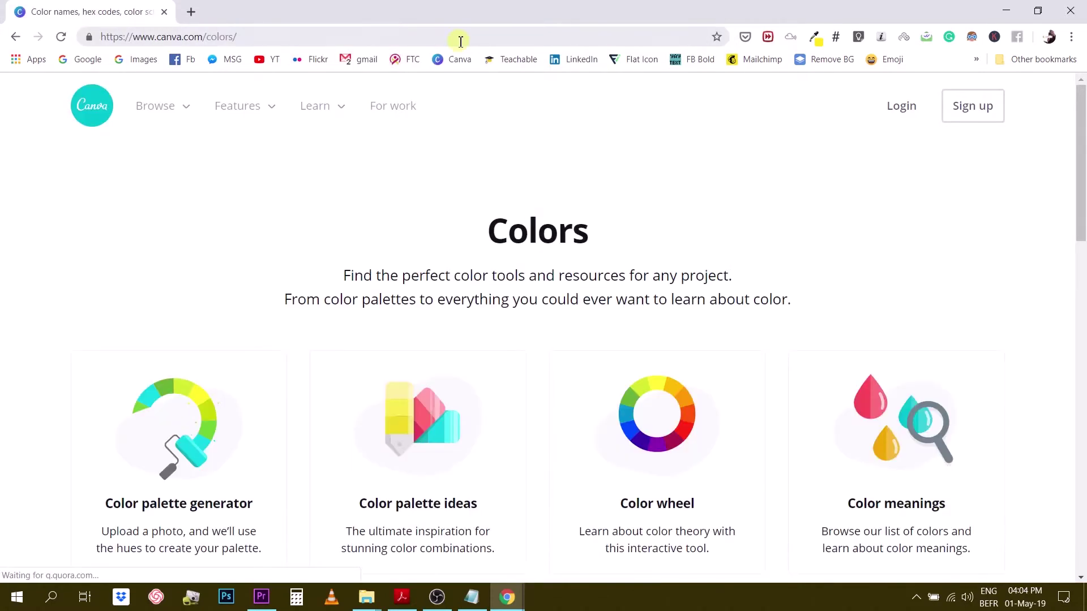
pyautogui.scroll(-5, 589, 322)
pyautogui.scroll(-14, 588, 324)
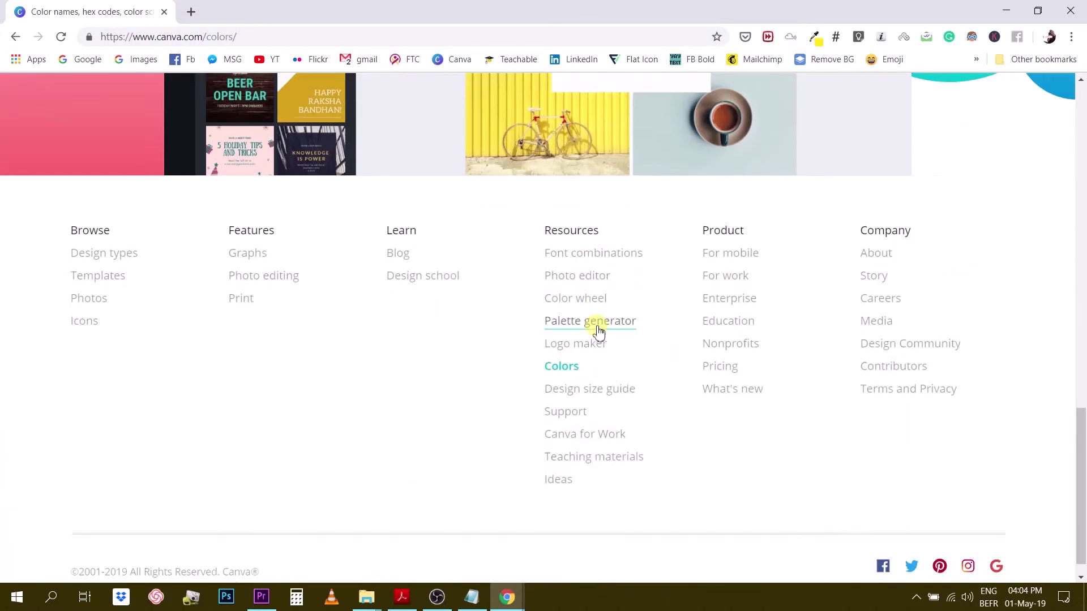
pyautogui.scroll(8, 597, 329)
pyautogui.scroll(10, 600, 321)
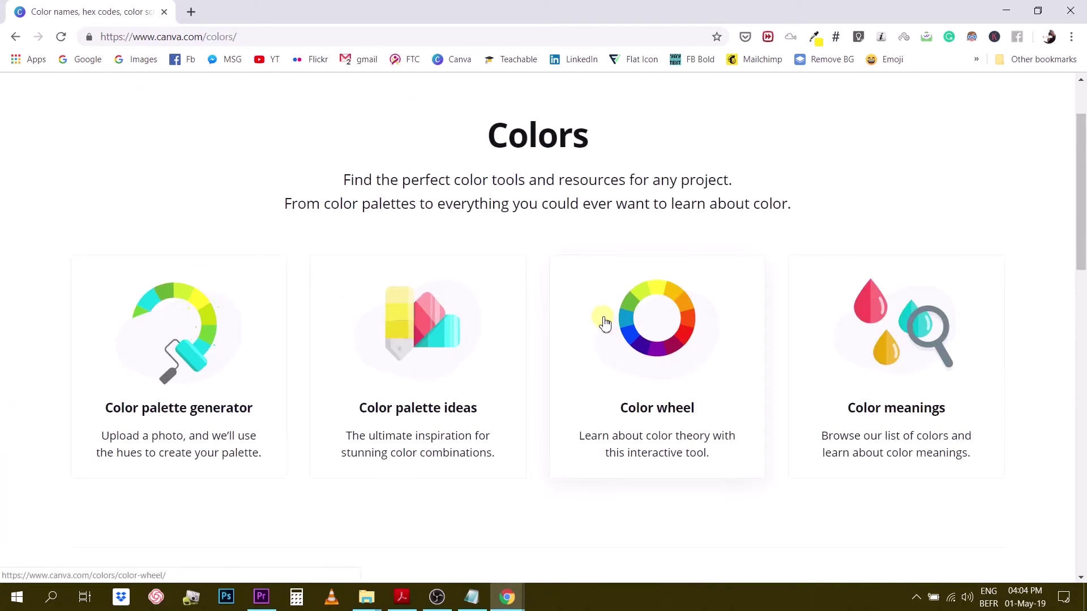
pyautogui.scroll(1, 605, 322)
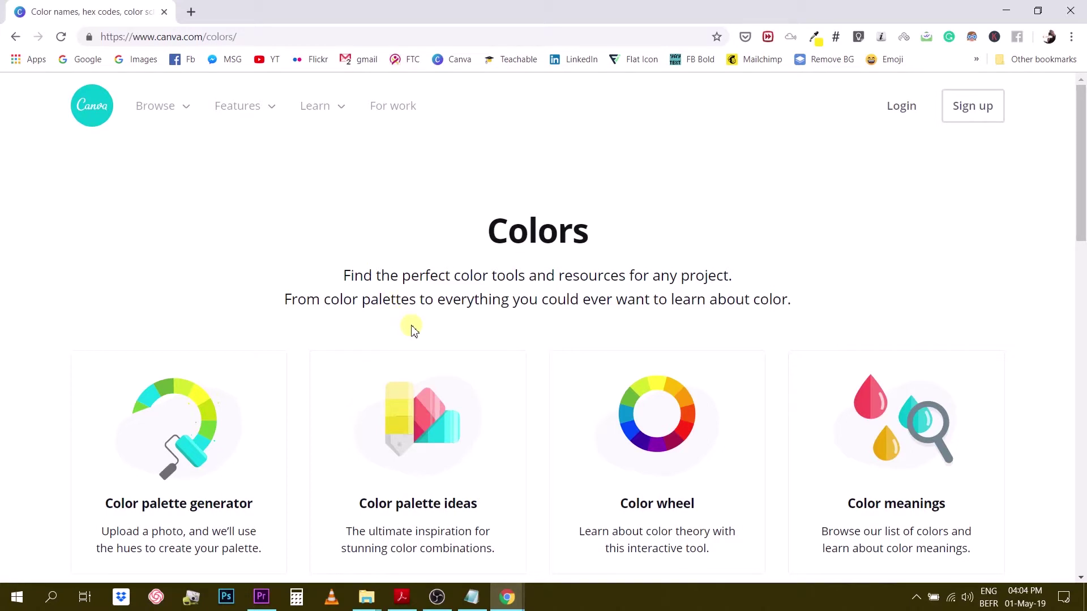
# Scroll over the palette generator, palette ideas, color wheel and color meanings cards.
pyautogui.scroll(-1, 407, 341)
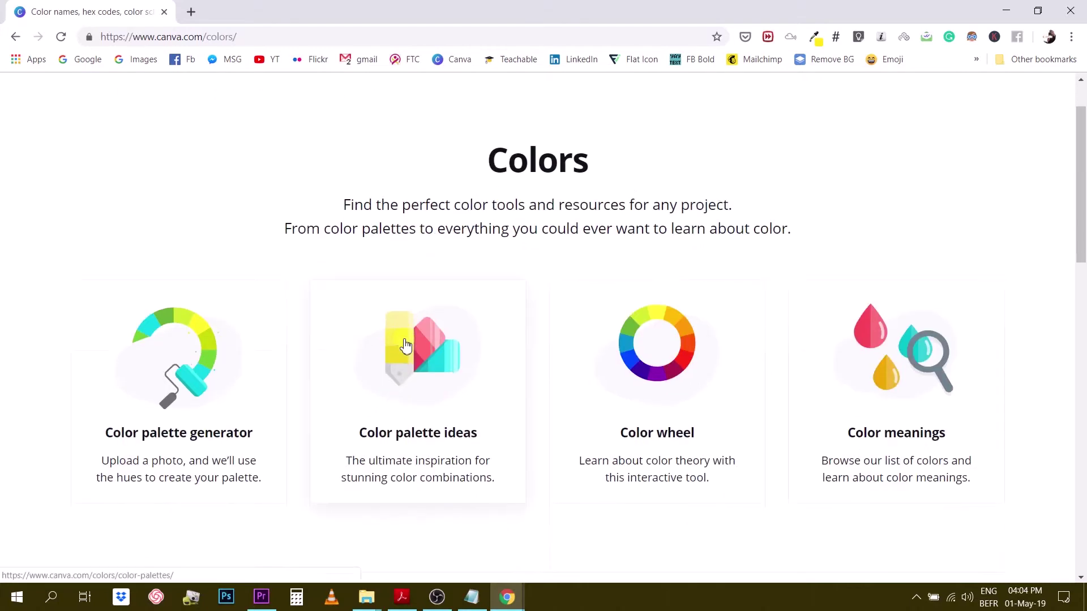
pyautogui.scroll(-2, 406, 345)
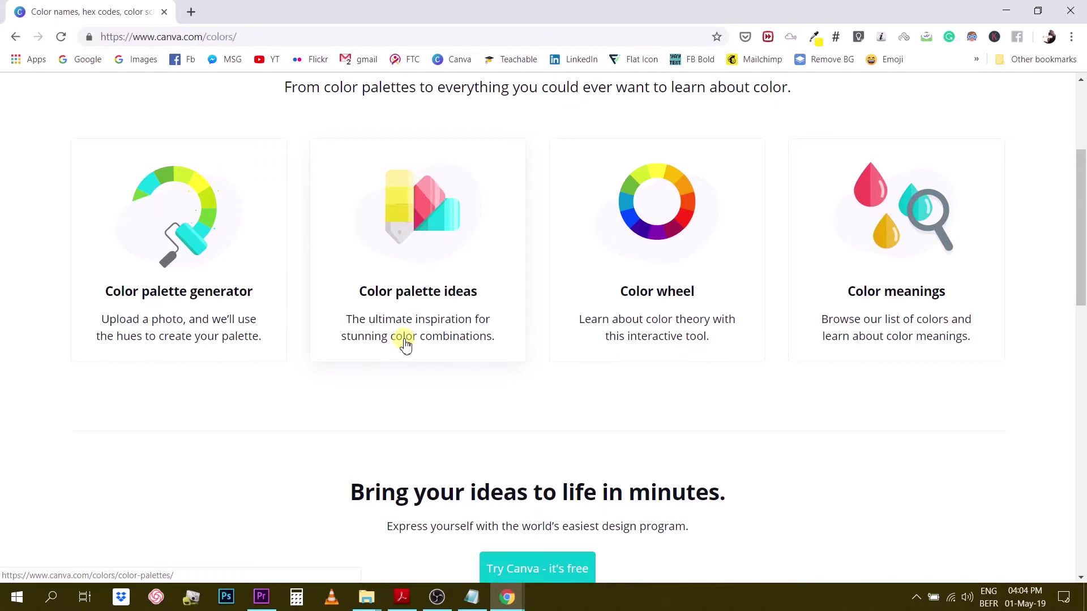
pyautogui.scroll(2, 406, 346)
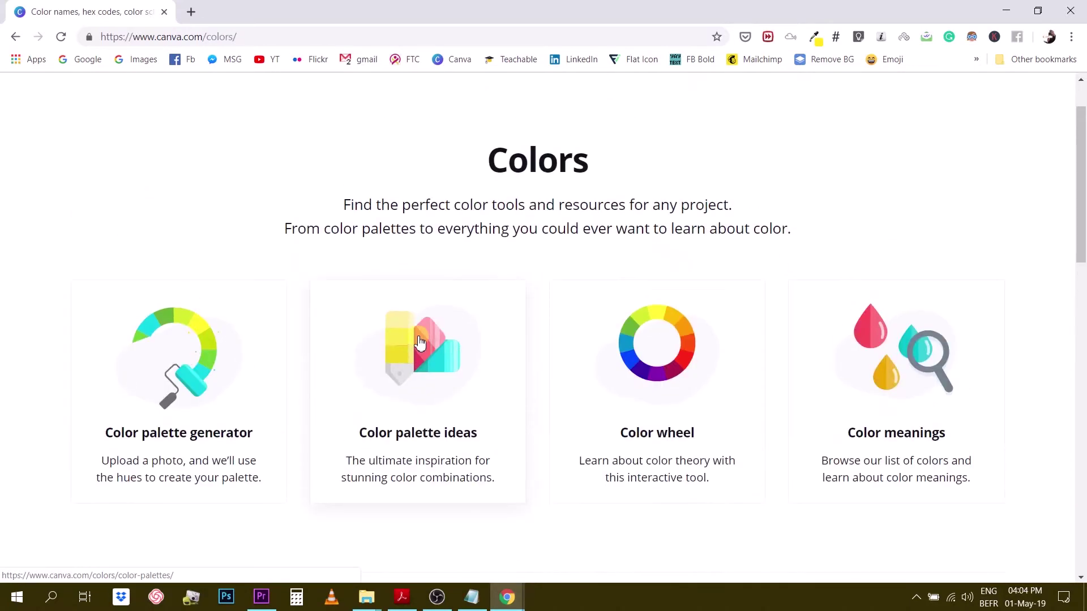
pyautogui.scroll(-1, 419, 343)
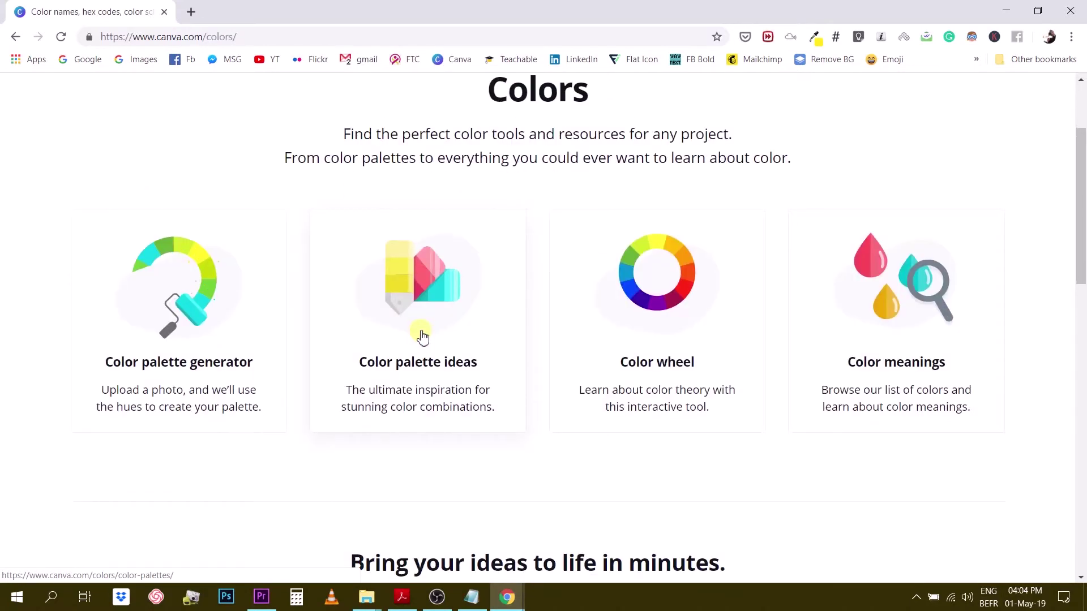
pyautogui.scroll(2, 419, 334)
pyautogui.scroll(-2, 417, 333)
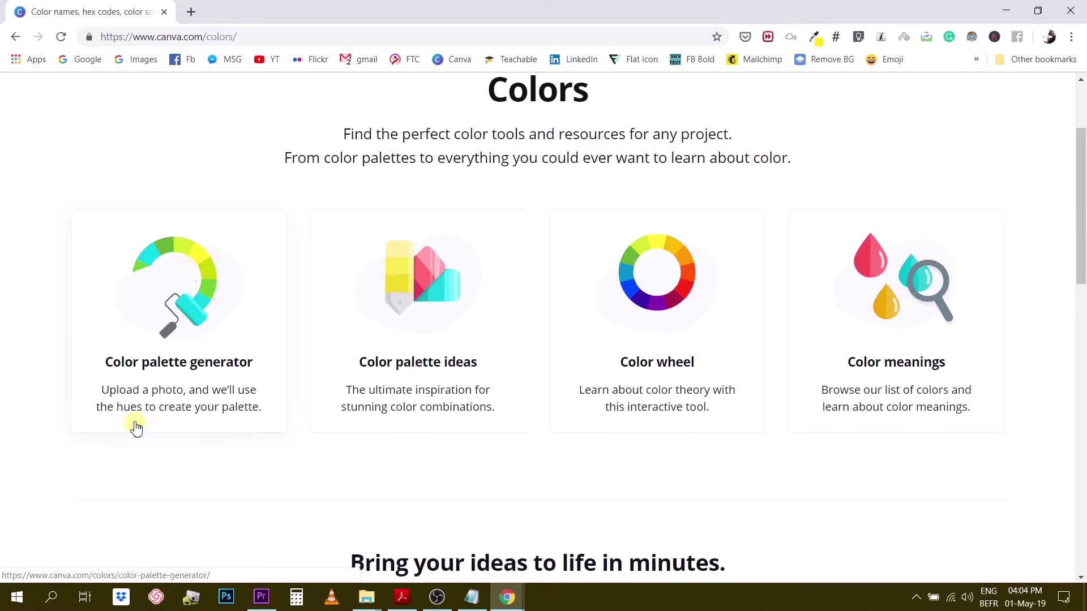
# Open the Color palette generator and view the demo photo's Wheat, Indian Red, Black, Sienna, Dark Olive Green swatches.
pyautogui.click(164, 306)
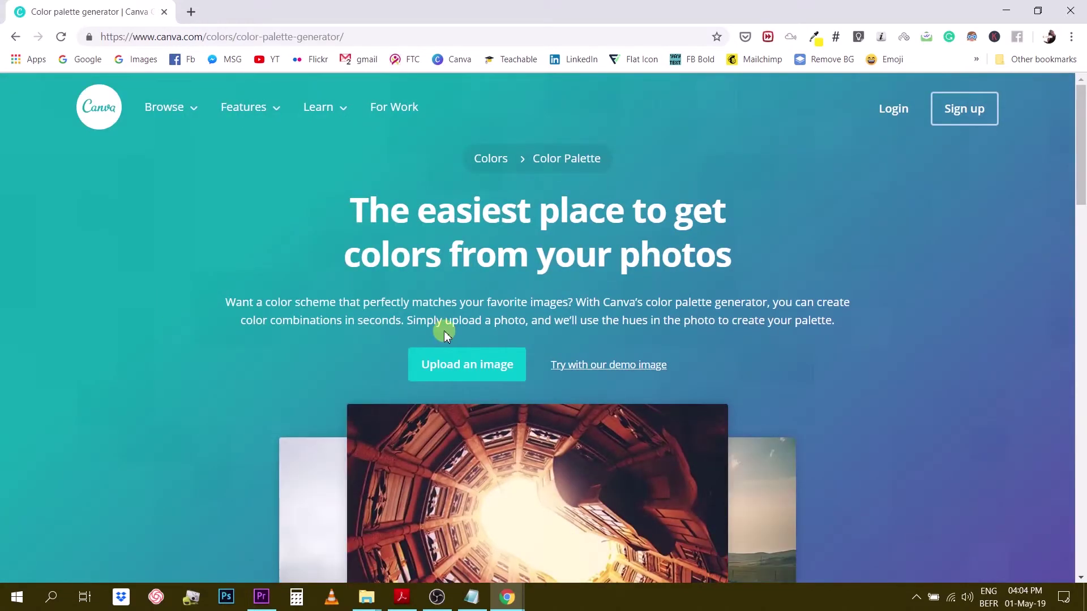
pyautogui.scroll(-1, 446, 321)
pyautogui.scroll(-4, 446, 320)
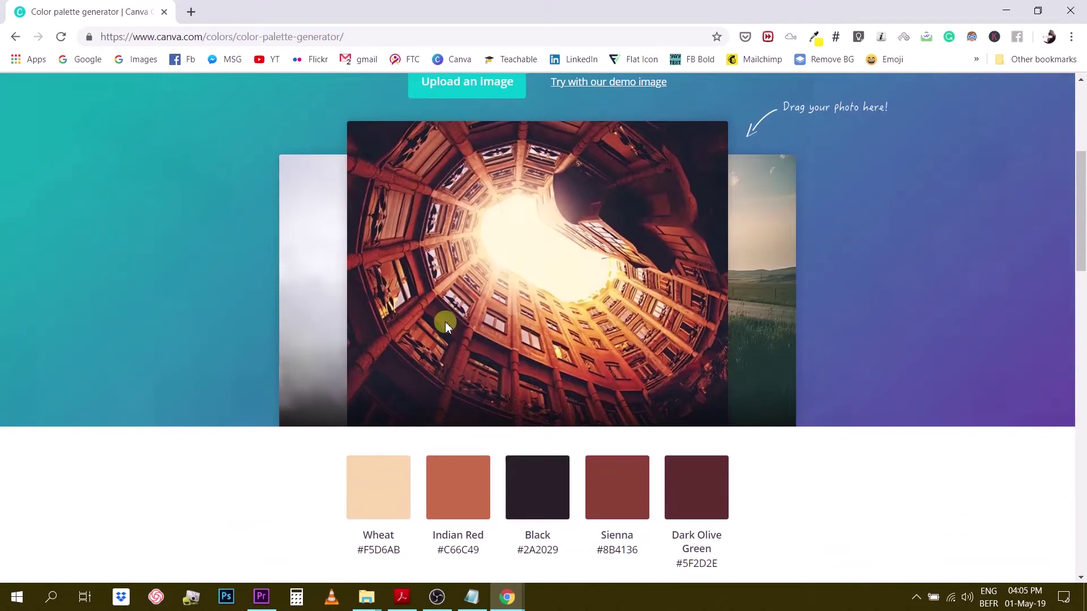
pyautogui.scroll(1, 446, 322)
pyautogui.scroll(3, 446, 321)
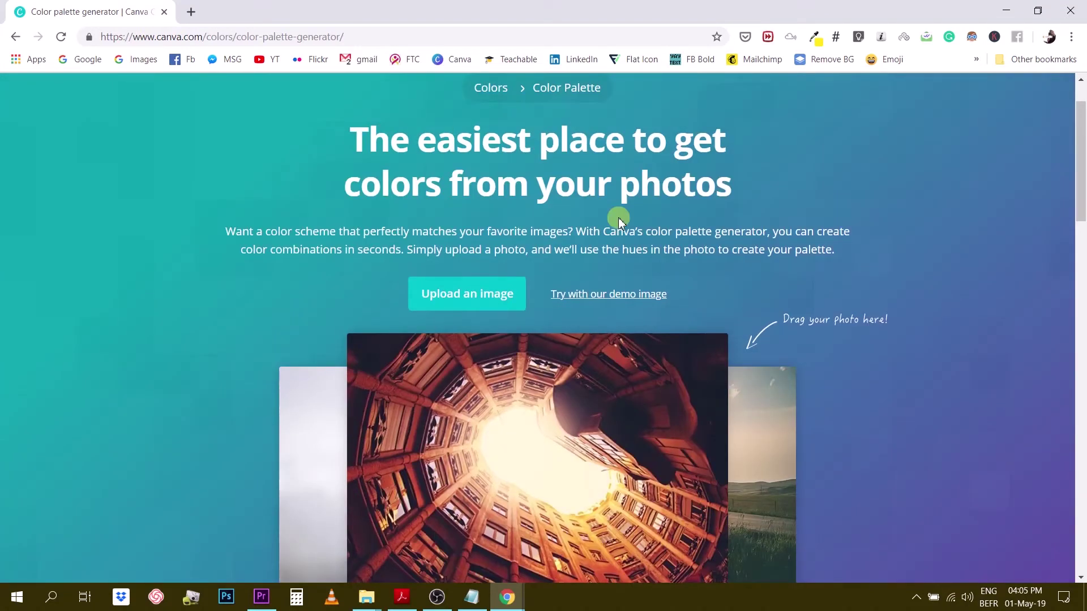
pyautogui.scroll(-2, 606, 277)
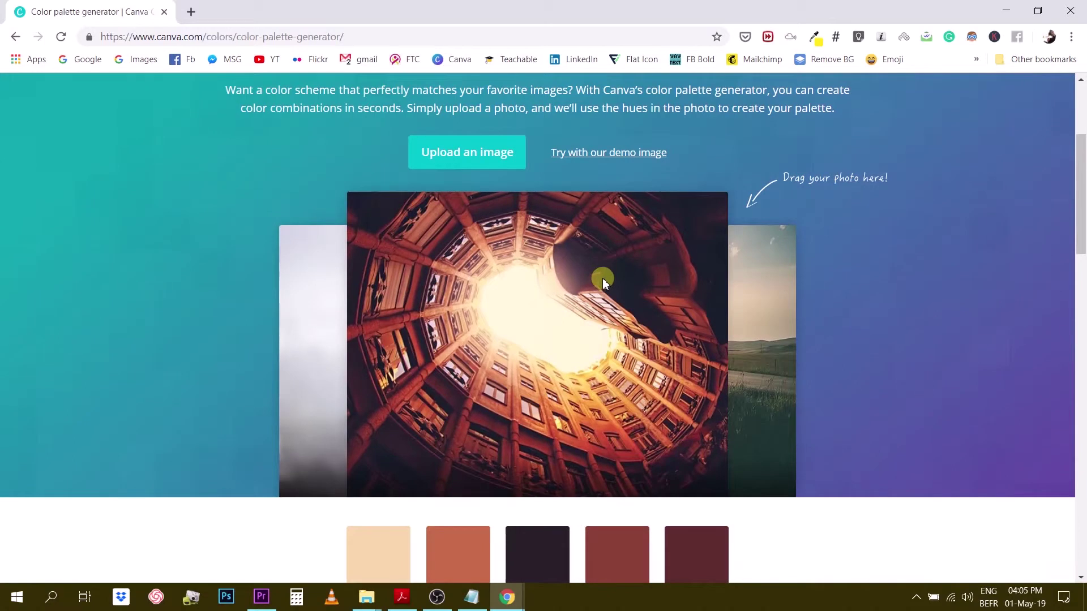
pyautogui.scroll(1, 602, 279)
pyautogui.scroll(-1, 602, 278)
pyautogui.scroll(2, 465, 275)
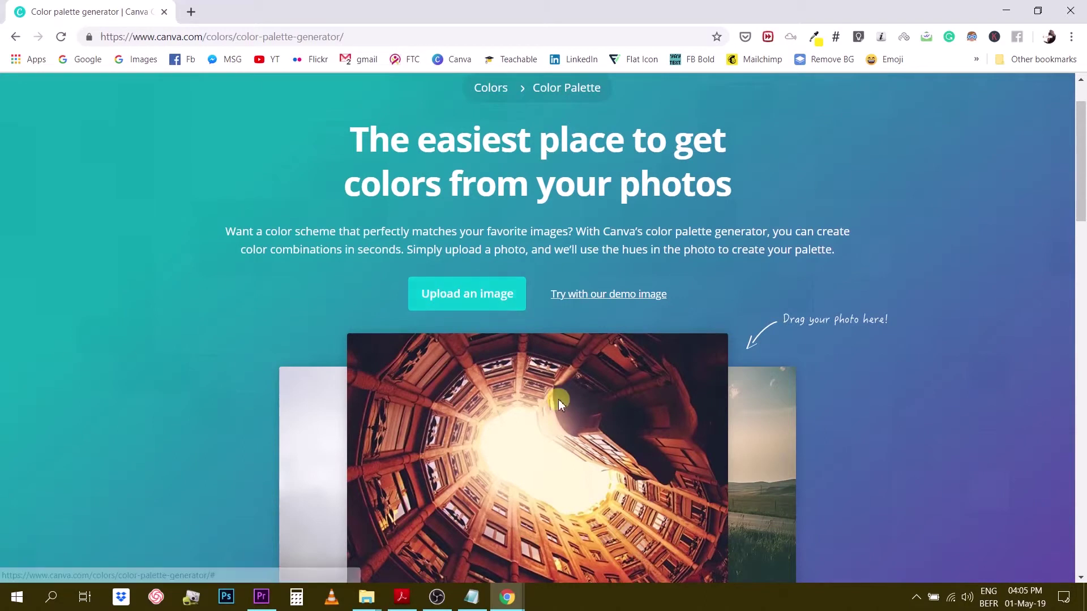
# Return to the top of the palette generator page and minimise the browser.
pyautogui.scroll(-4, 558, 403)
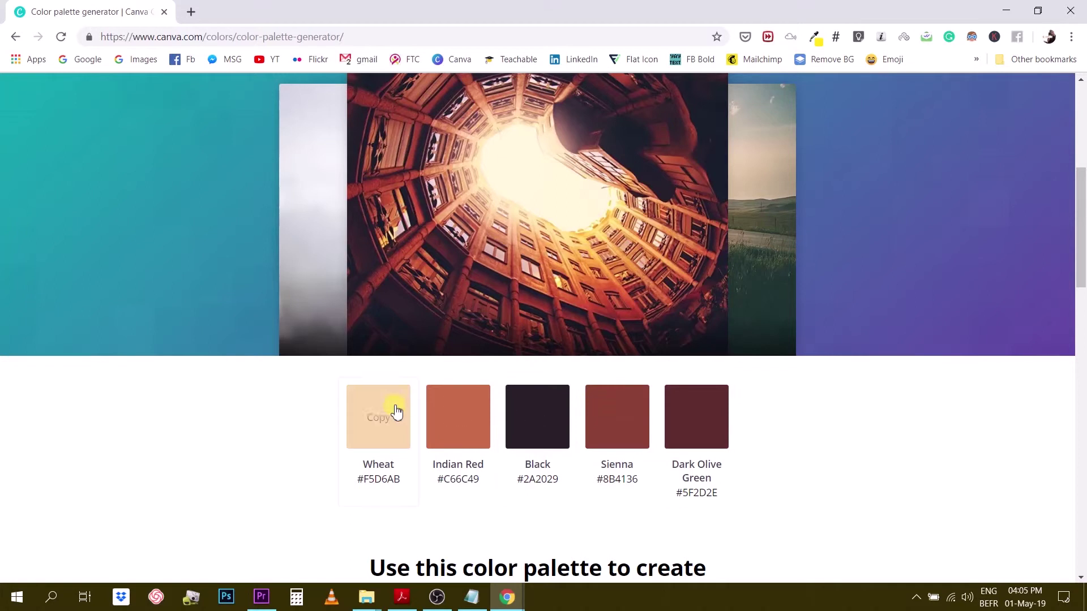
pyautogui.scroll(-1, 521, 409)
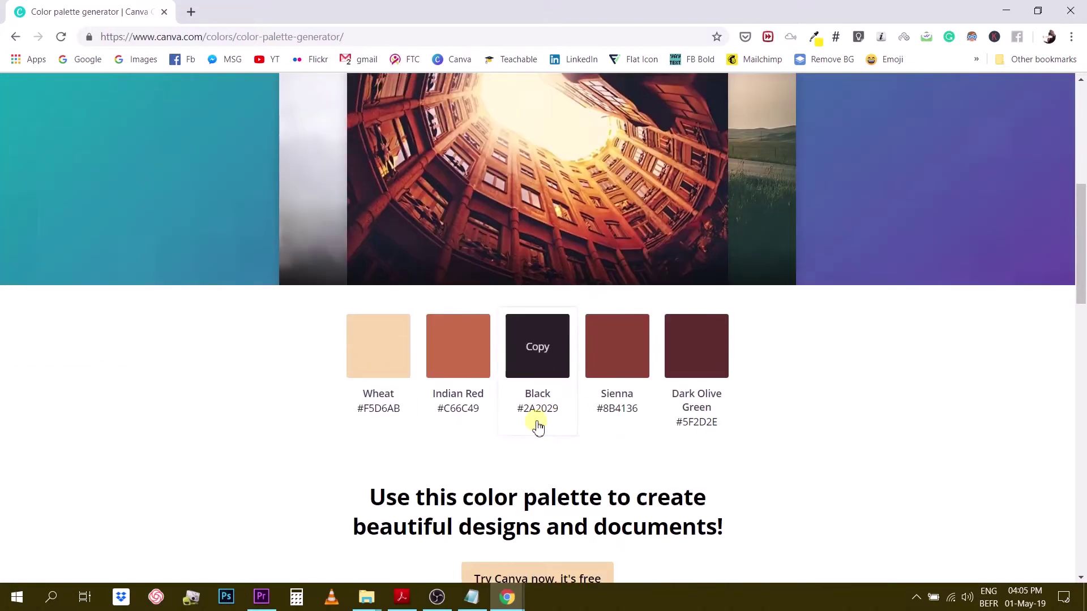
pyautogui.scroll(-2, 642, 413)
pyautogui.scroll(2, 640, 412)
pyautogui.scroll(-8, 634, 410)
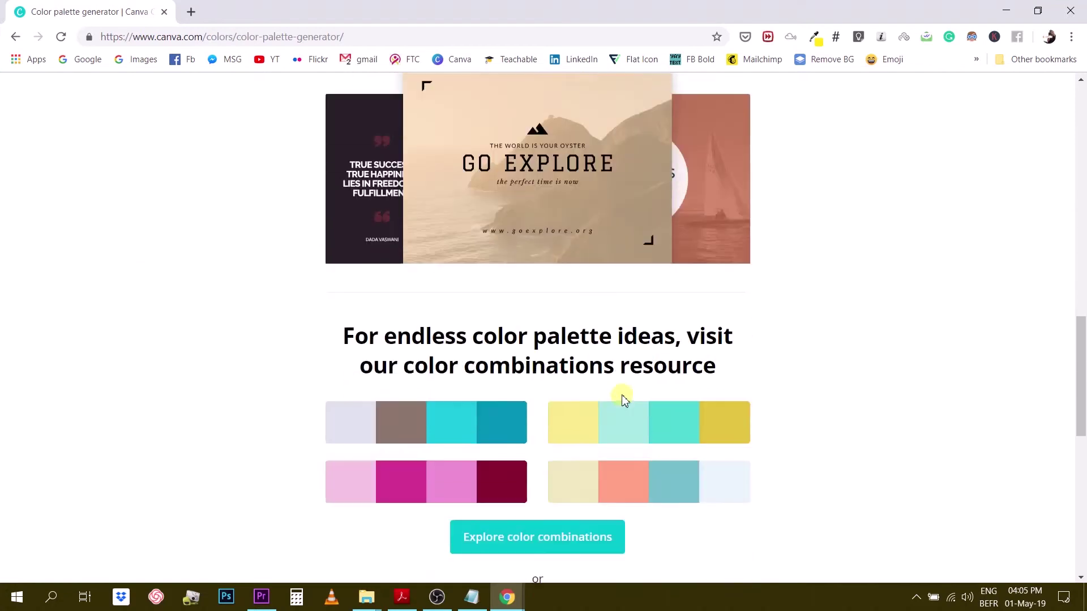
pyautogui.scroll(9, 623, 396)
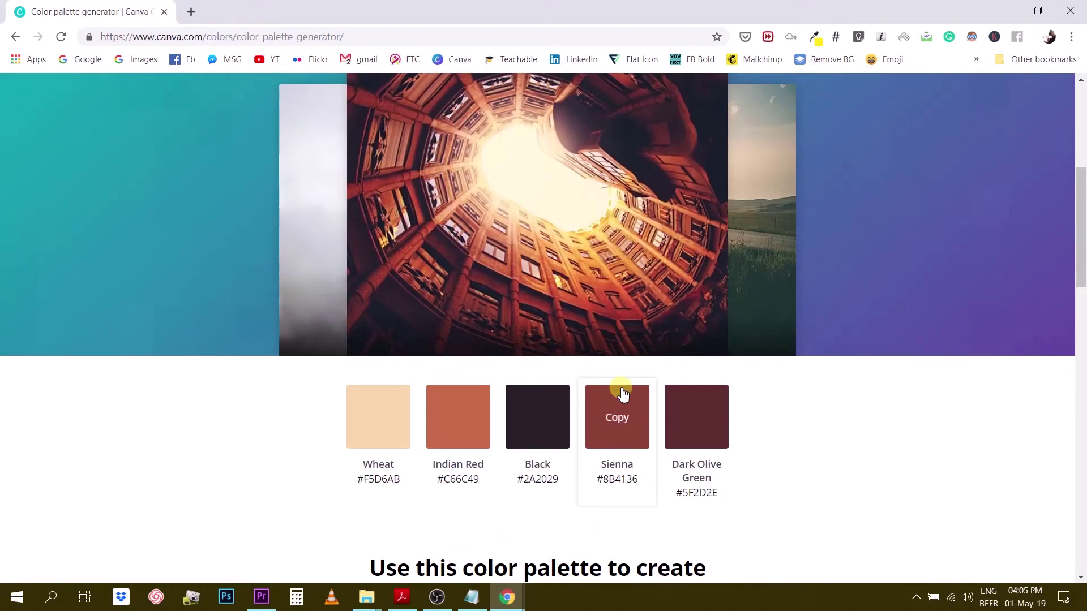
pyautogui.scroll(1, 623, 394)
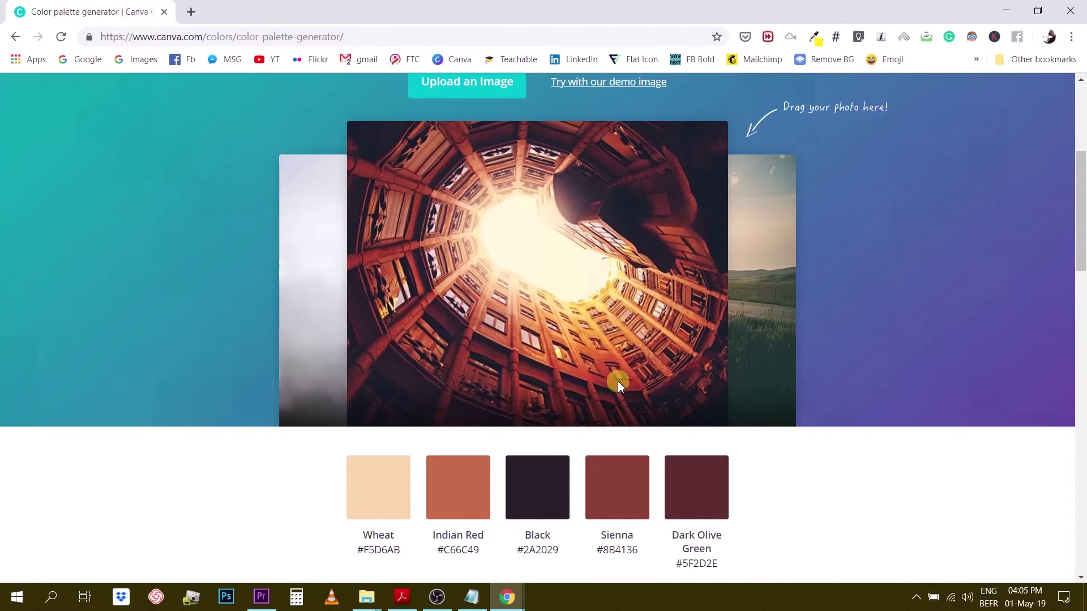
pyautogui.scroll(4, 853, 413)
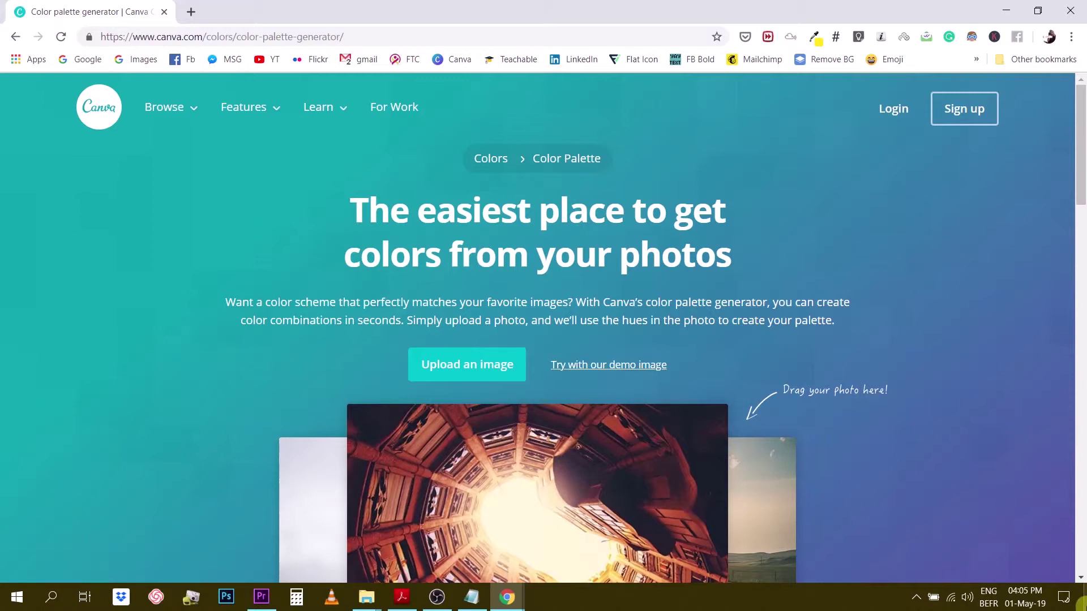
pyautogui.click(1084, 600)
# Preview the flamingo and autumn-leaves desktop photos in Windows Photos, then close them.
pyautogui.click(252, 310)
pyautogui.doubleClick(252, 311)
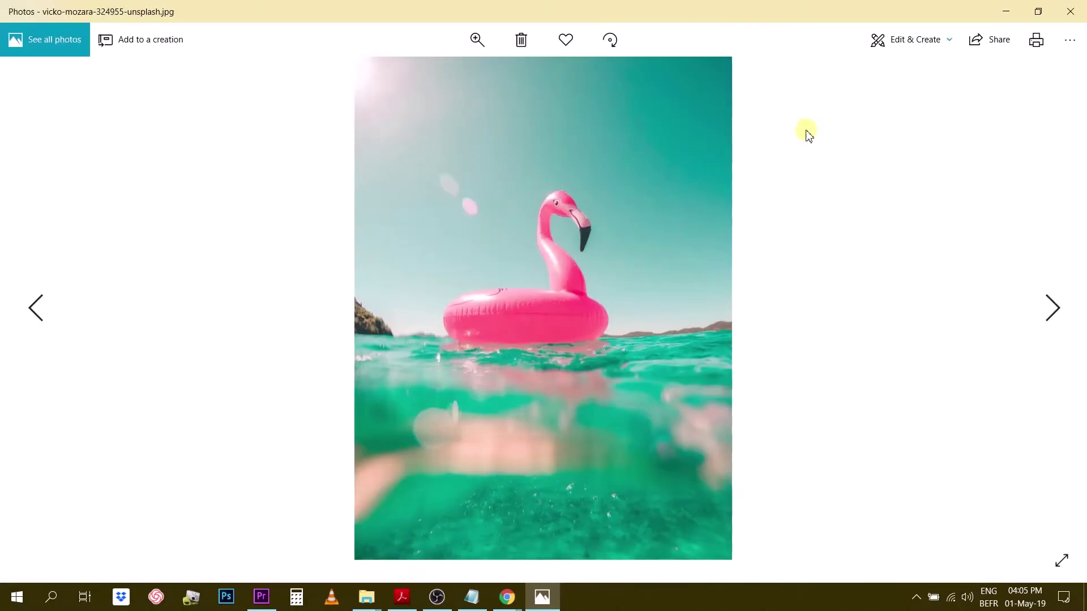
pyautogui.click(1070, 12)
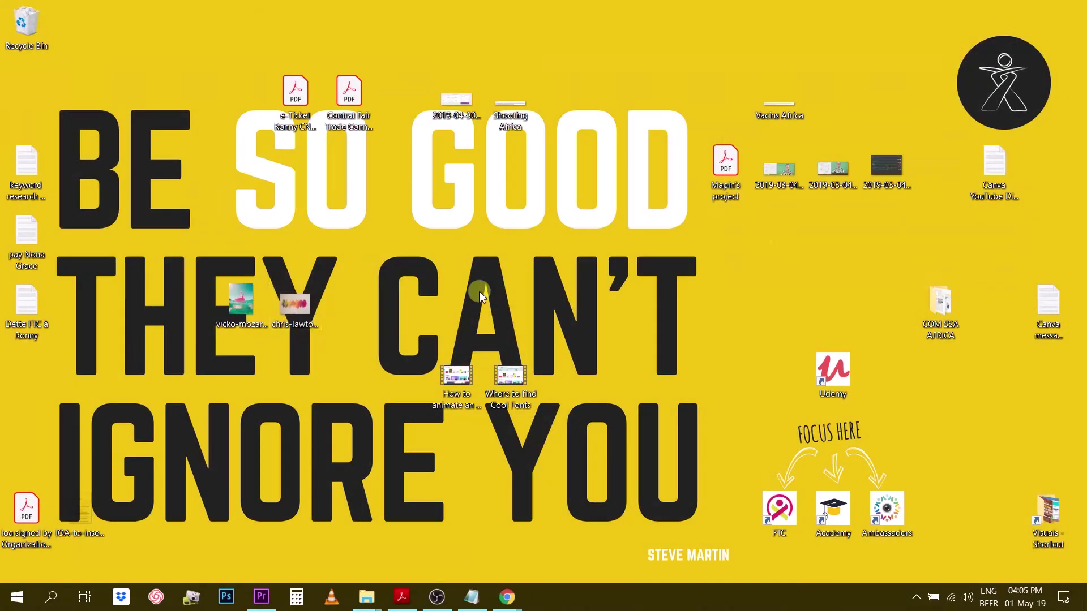
pyautogui.doubleClick(293, 307)
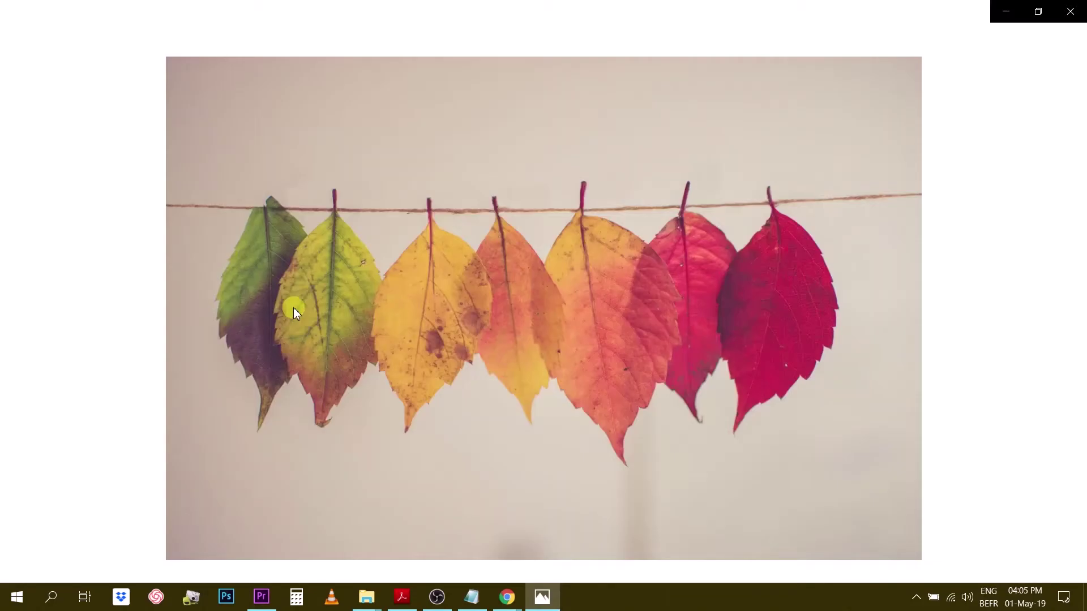
pyautogui.click(1078, 5)
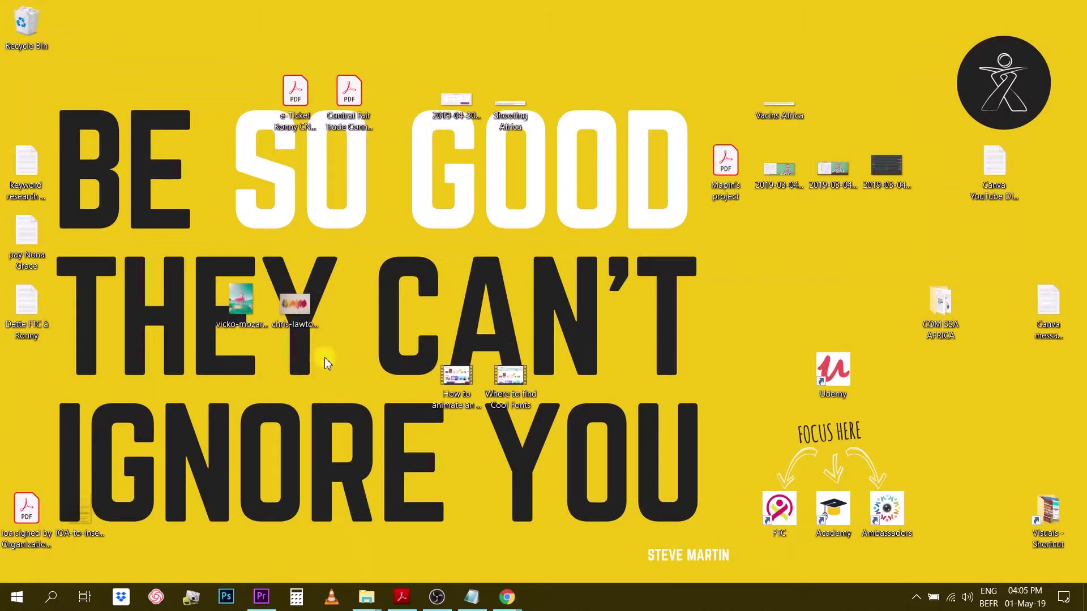
# Restore Chrome's Color palette generator page and choose Upload an image.
pyautogui.moveTo(511, 599)
pyautogui.click(618, 533)
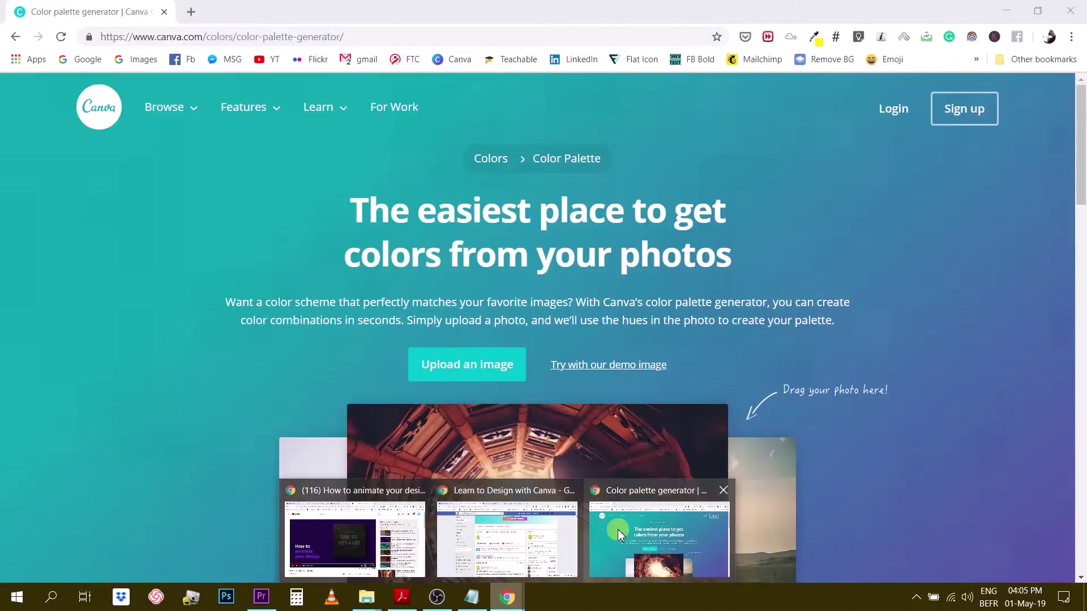
pyautogui.scroll(-4, 610, 422)
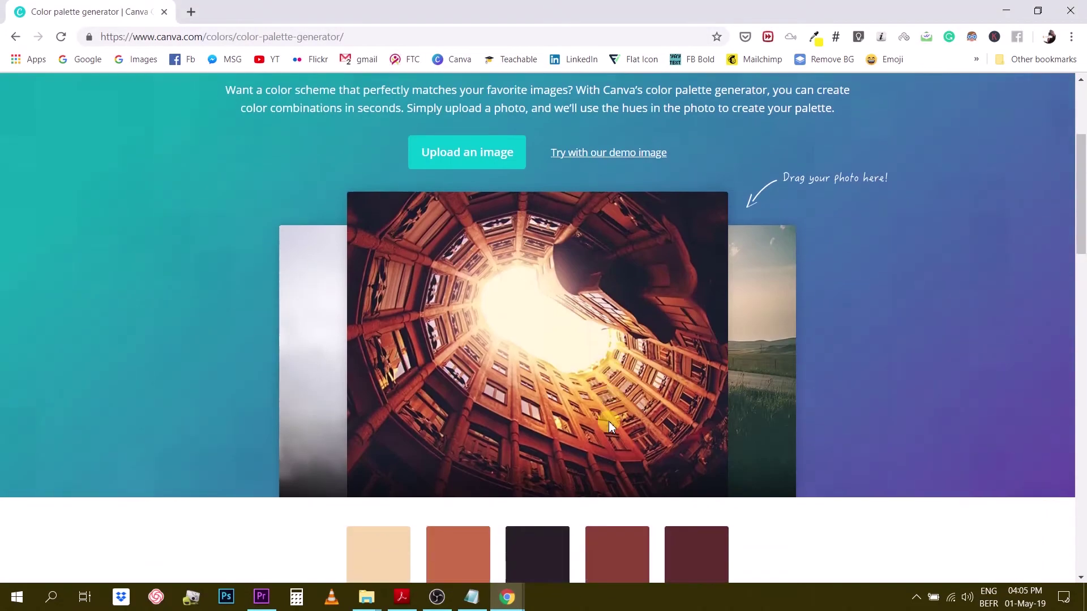
pyautogui.click(470, 156)
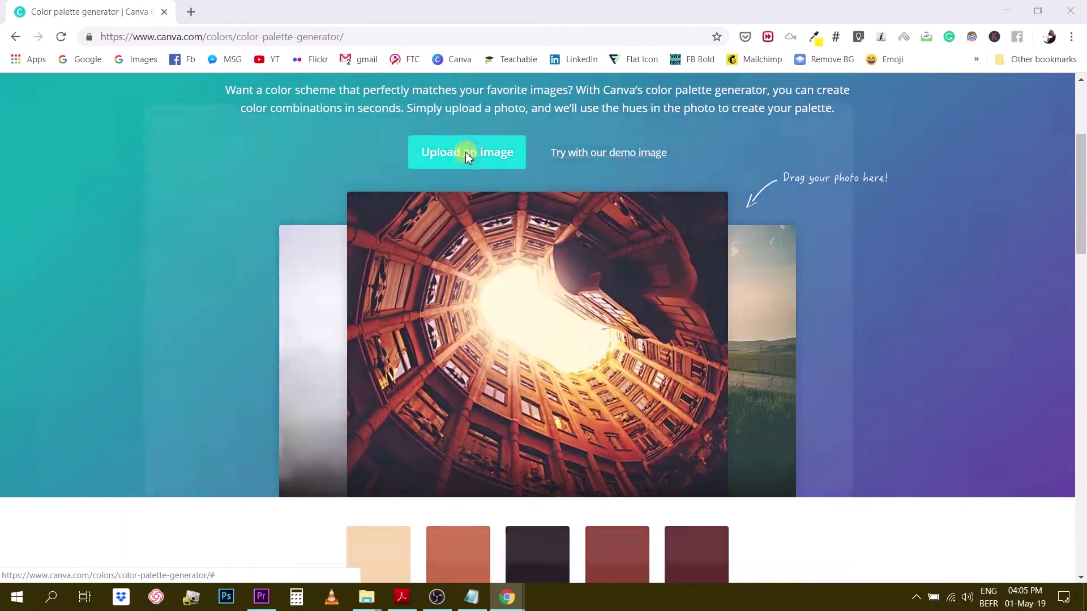
# Generate a palette from the flamingo photo and copy the Tomato hex code #FB4E75.
pyautogui.doubleClick(532, 402)
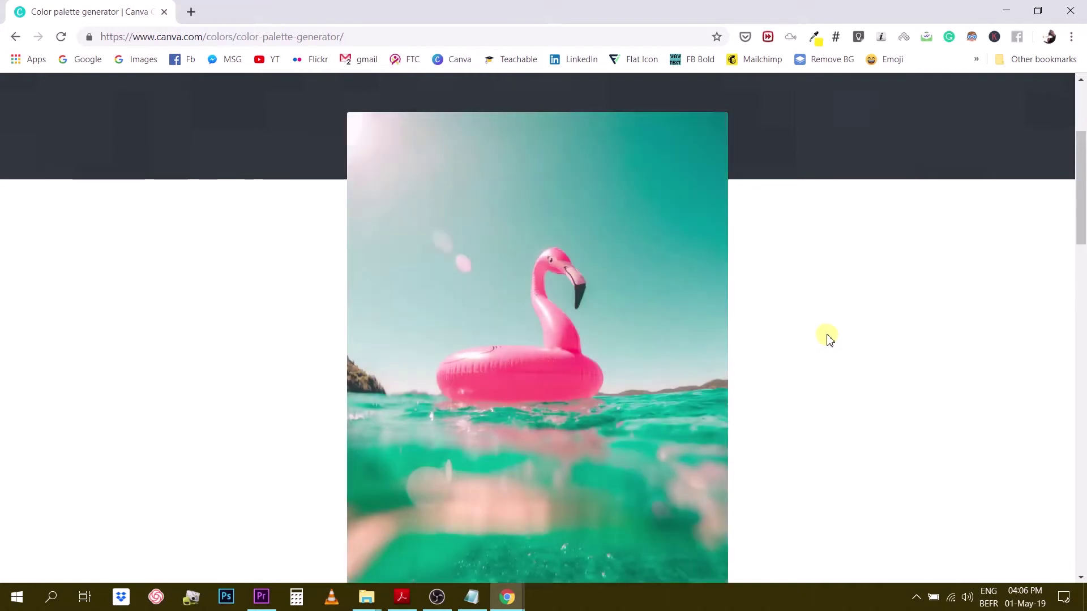
pyautogui.scroll(-5, 827, 338)
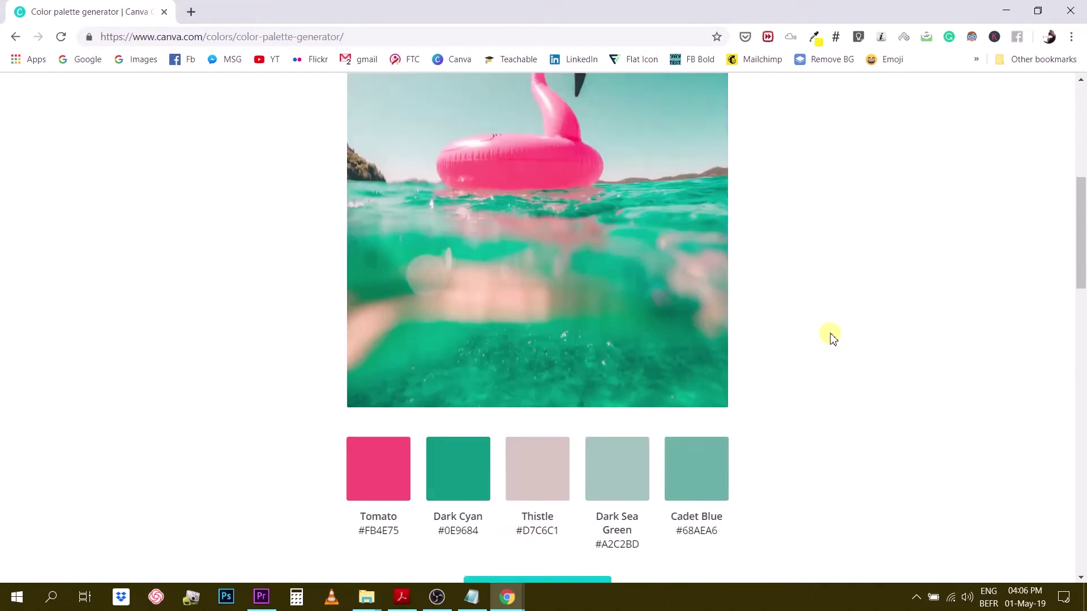
pyautogui.scroll(2, 831, 338)
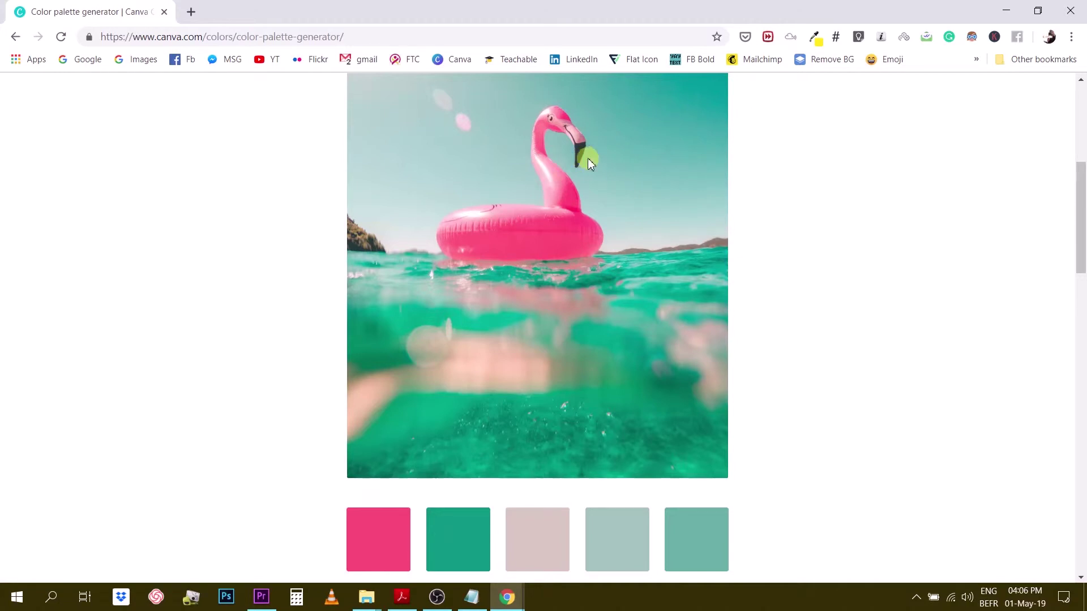
pyautogui.scroll(-3, 608, 201)
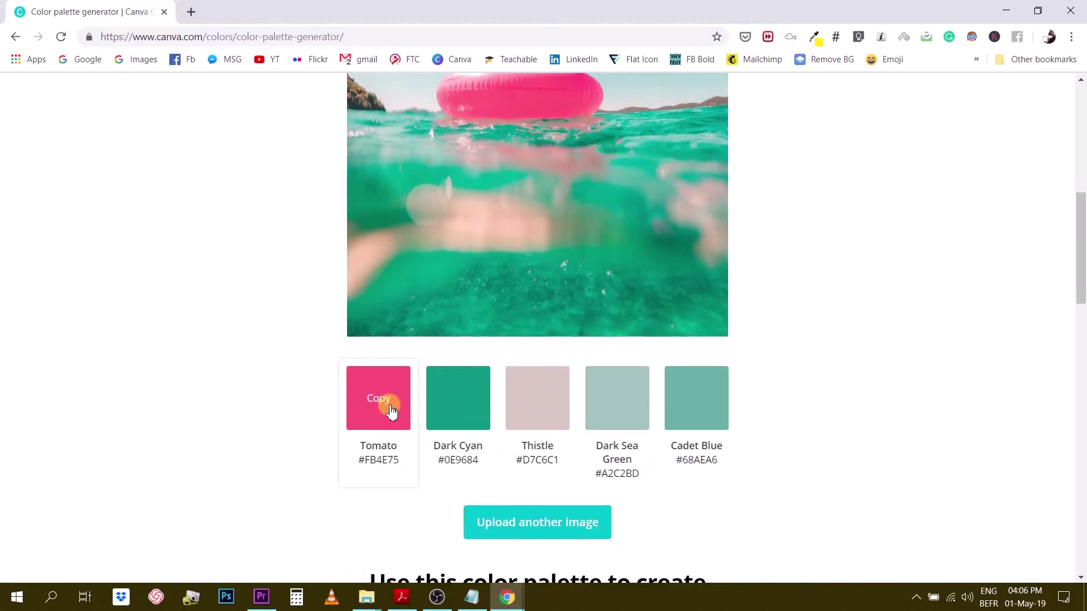
pyautogui.click(366, 433)
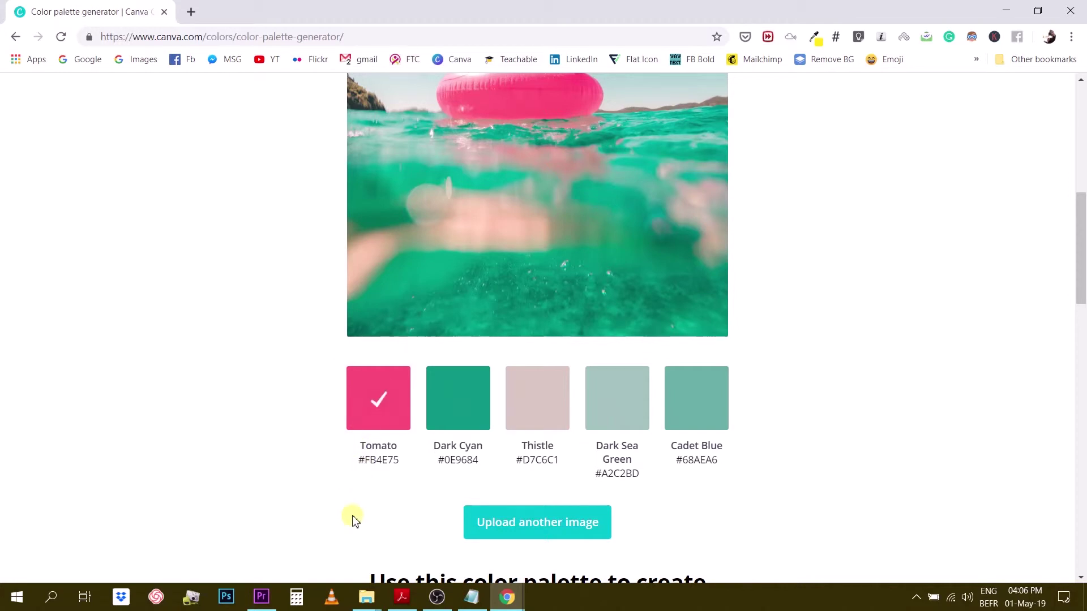
# Open a new browser tab, re-copy Tomato #FB4E75 from the palette page, and switch to the tab.
pyautogui.click(191, 13)
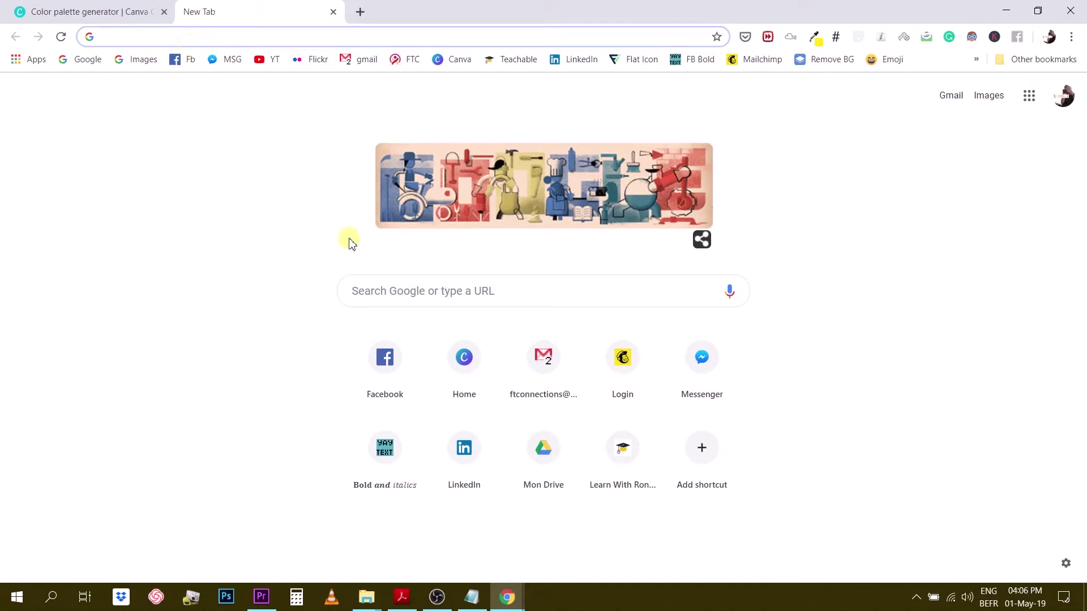
pyautogui.click(97, 9)
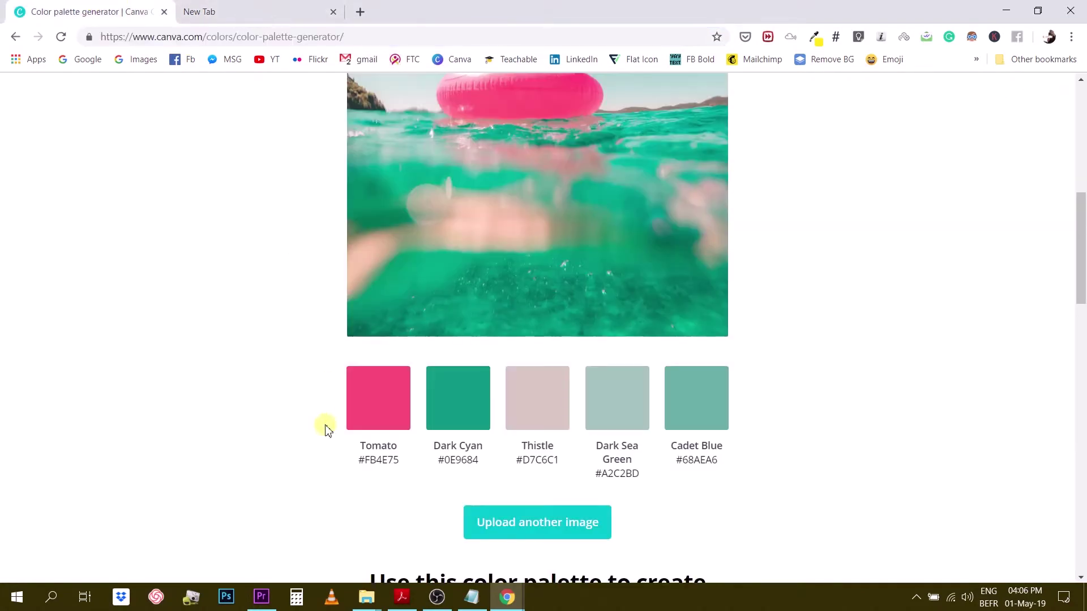
pyautogui.click(389, 415)
pyautogui.scroll(-3, 376, 561)
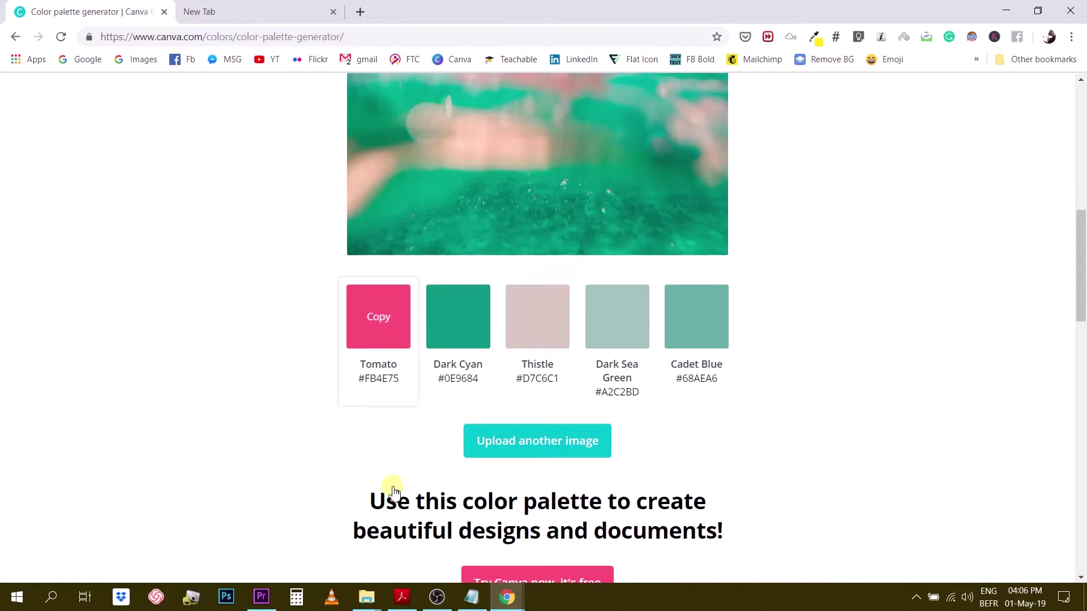
pyautogui.scroll(4, 388, 485)
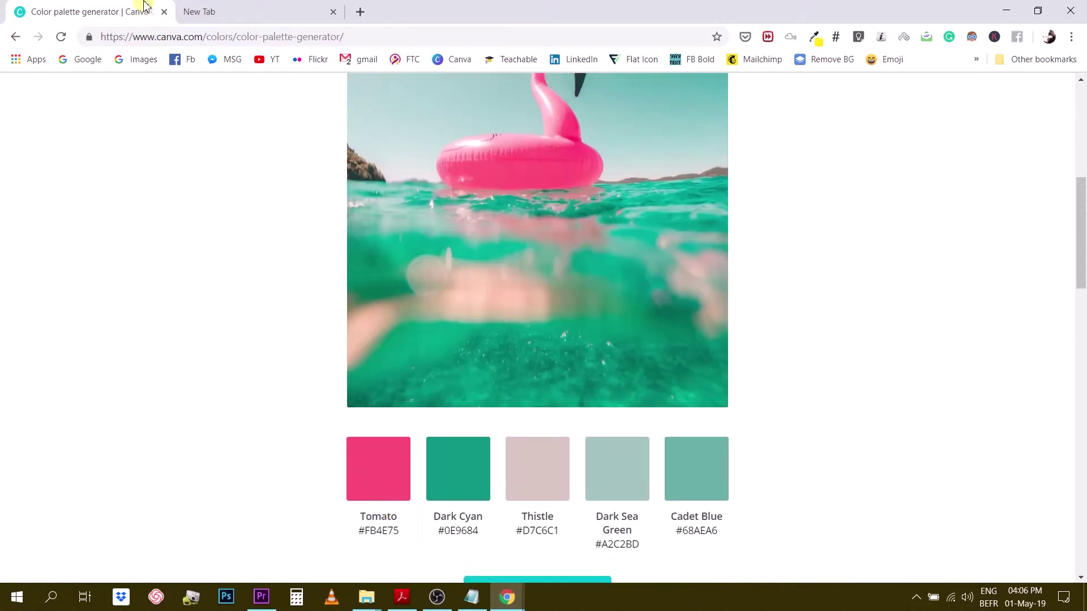
pyautogui.click(375, 471)
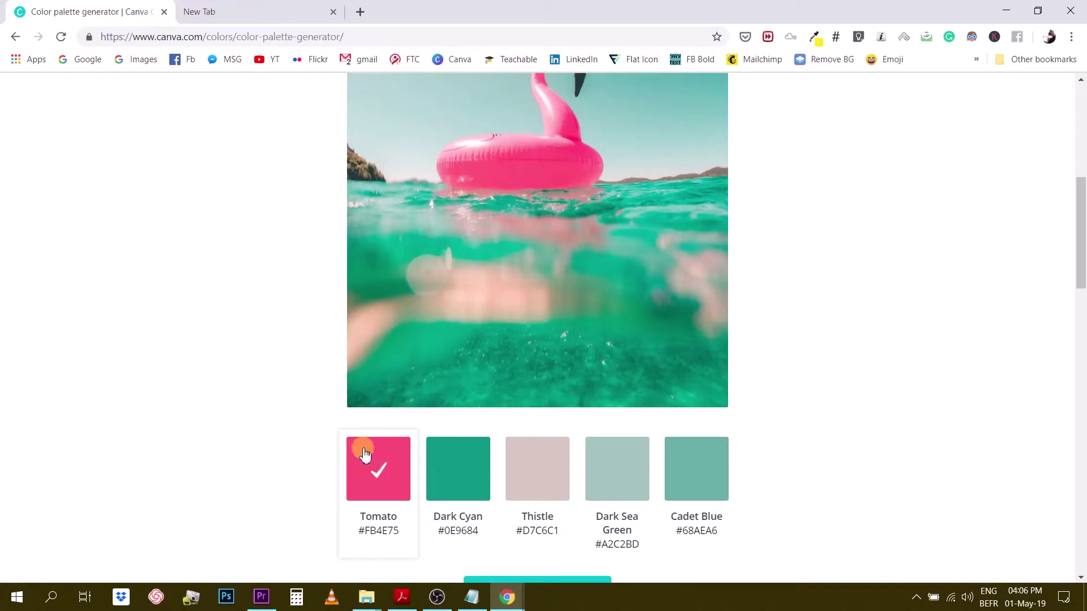
pyautogui.click(214, 14)
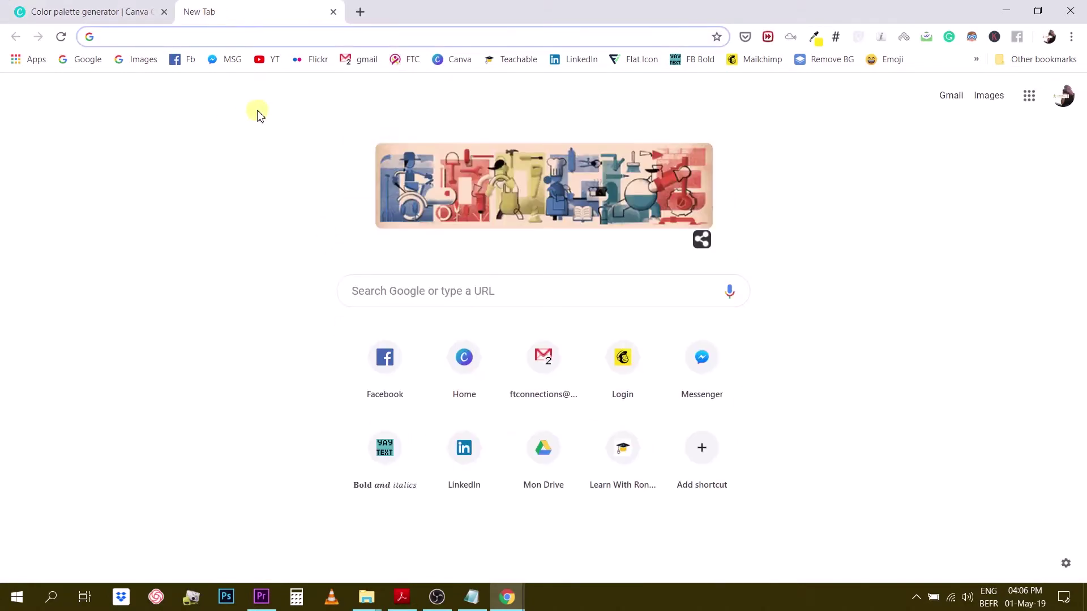
# Create a blank presentation and paste Tomato #FB4E75 as its page background.
pyautogui.click(448, 60)
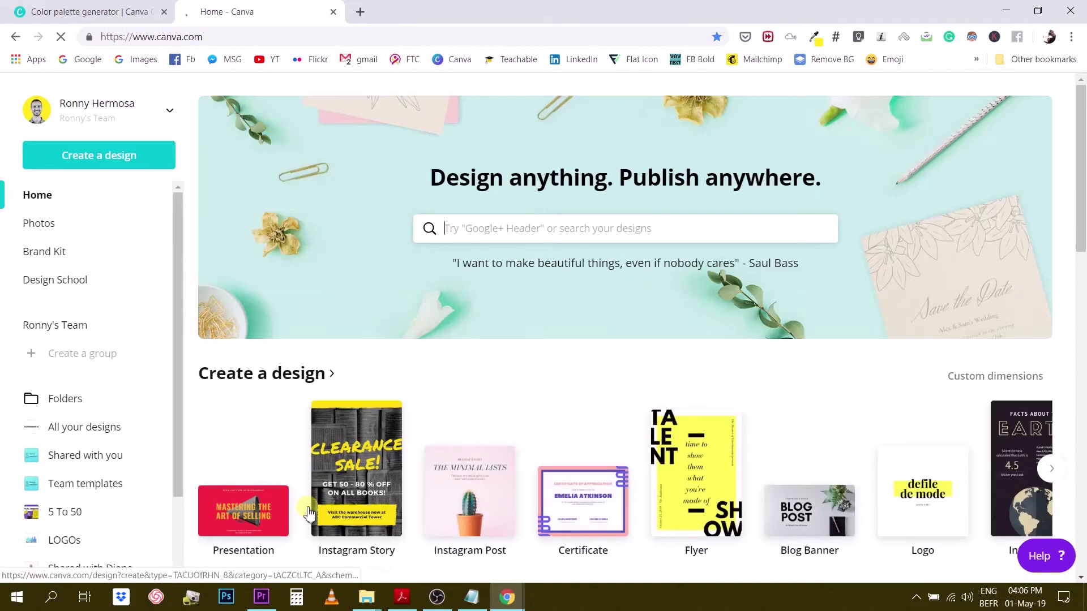
pyautogui.click(250, 511)
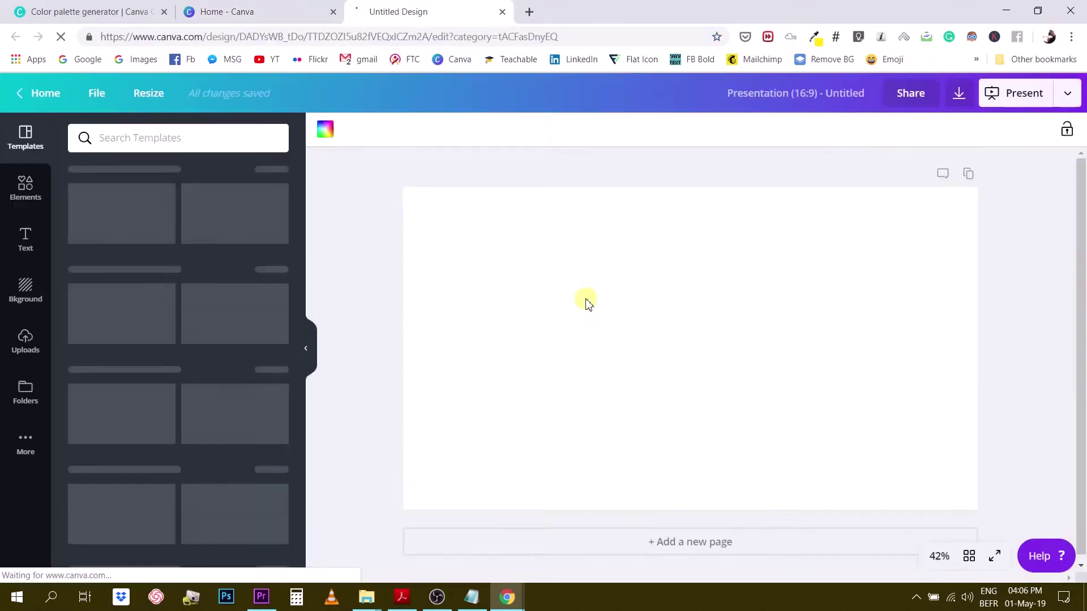
pyautogui.click(587, 303)
pyautogui.click(325, 129)
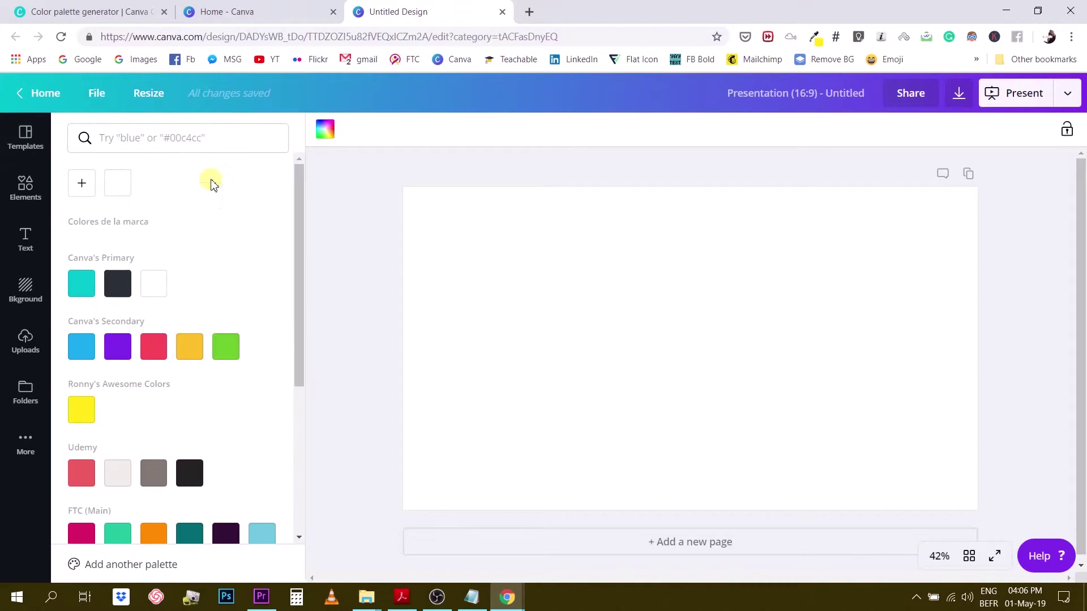
pyautogui.click(85, 184)
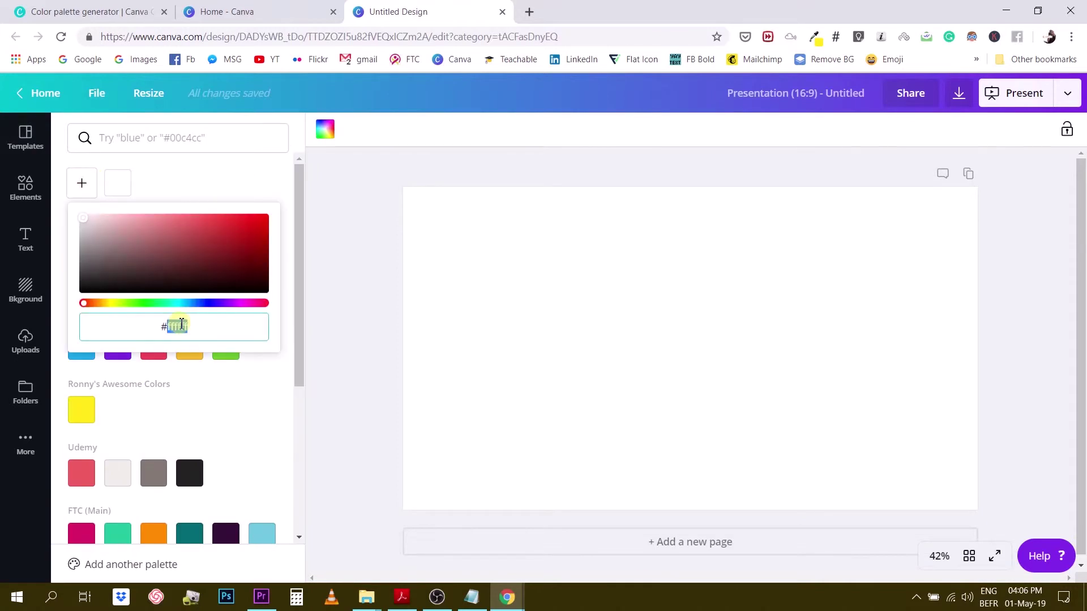
pyautogui.write('fb4e75')
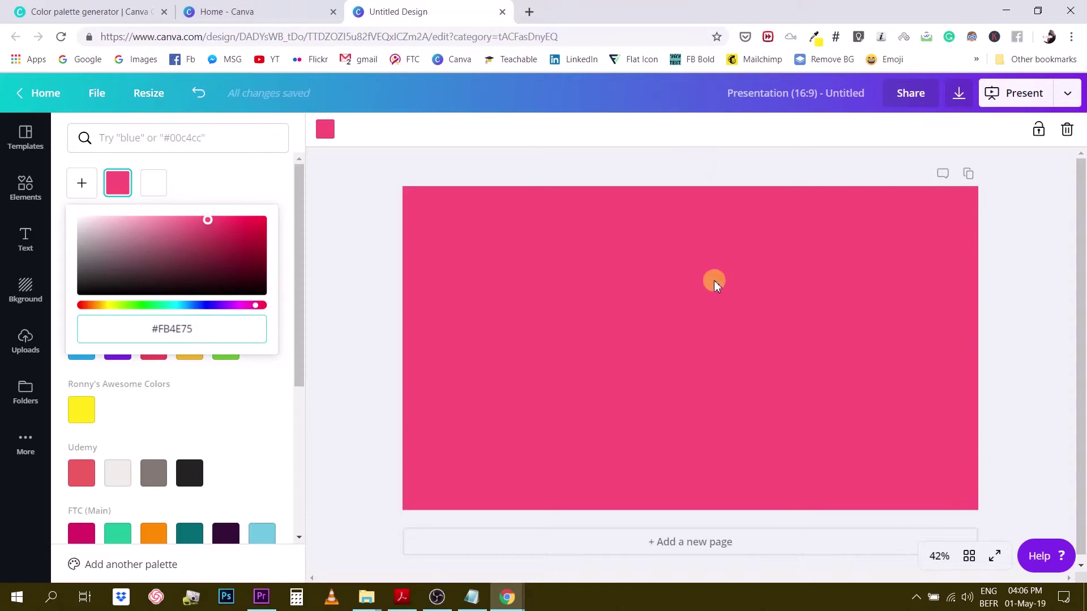
# Go back to the palette generator tab and copy the Dark Cyan #0E9684 code.
pyautogui.click(231, 13)
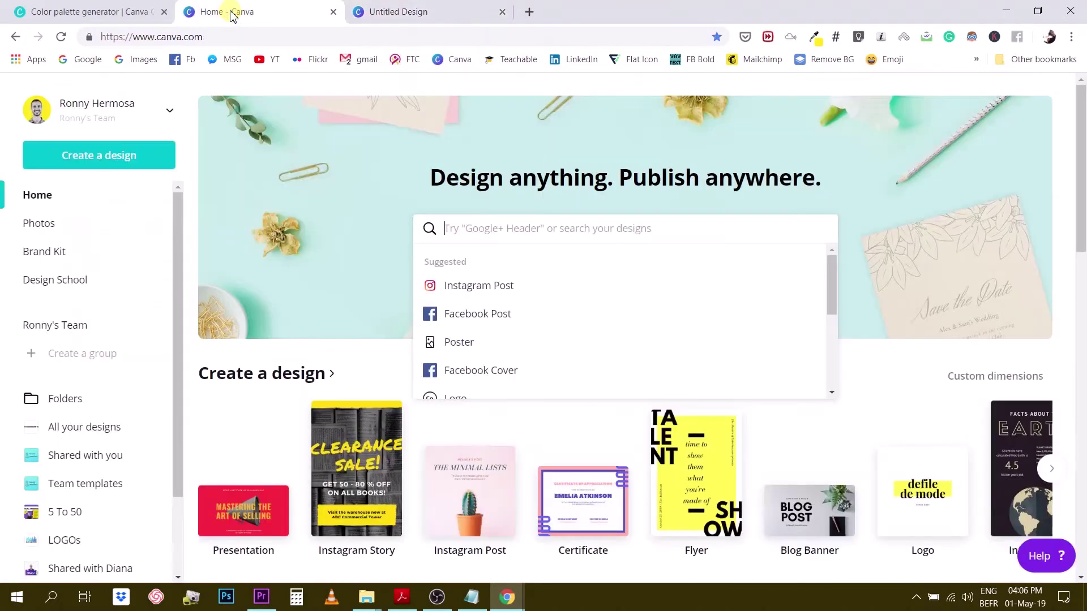
pyautogui.click(393, 12)
pyautogui.click(90, 12)
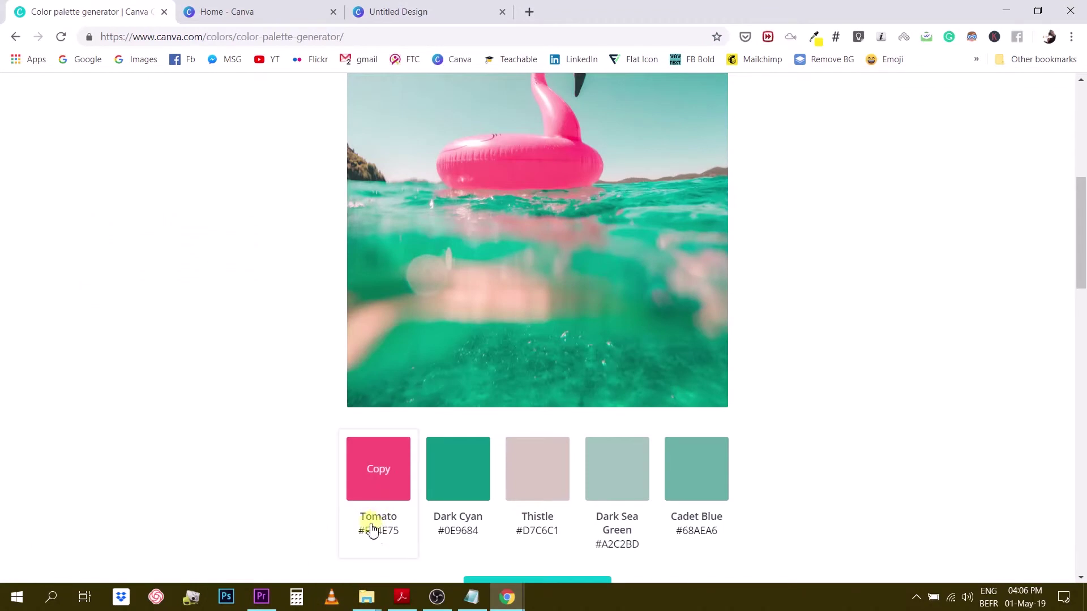
pyautogui.click(459, 480)
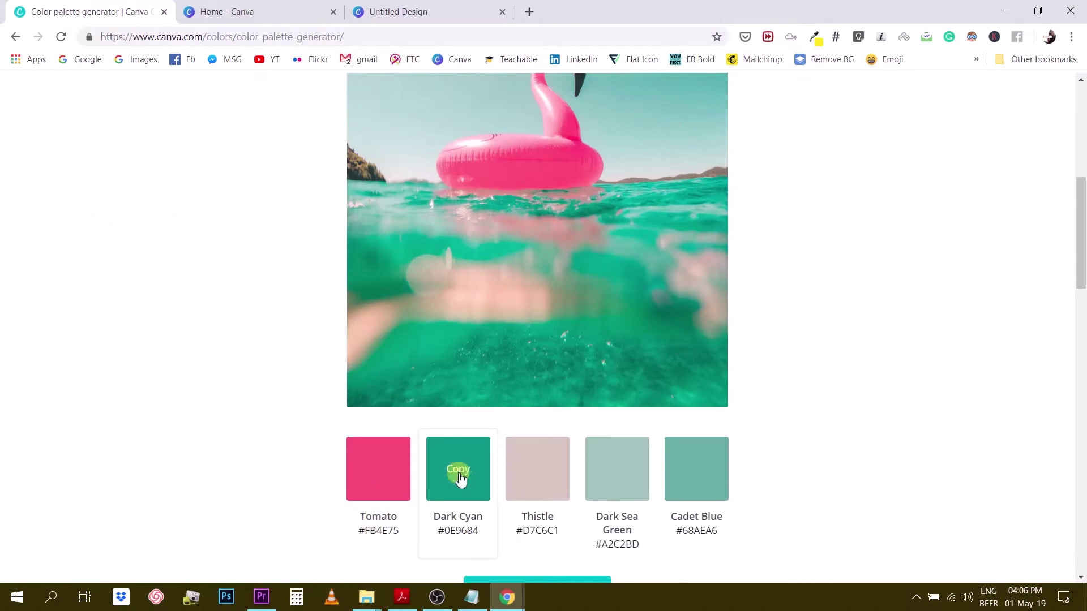
# Make the presentation background Dark Cyan #0E9684 and return to the palette generator tab.
pyautogui.click(383, 23)
pyautogui.click(81, 186)
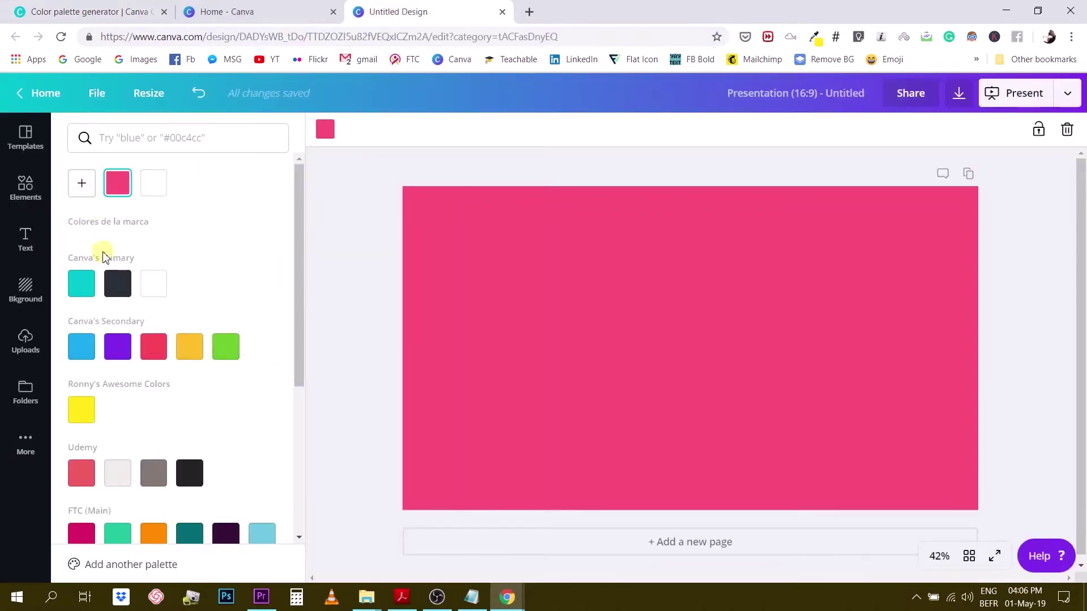
pyautogui.click(83, 190)
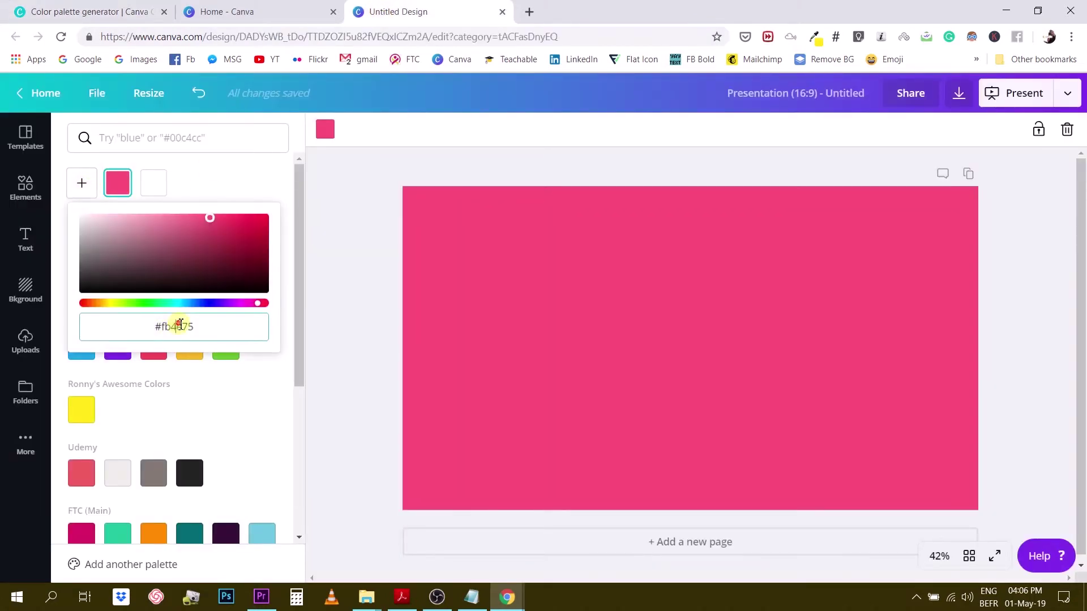
pyautogui.write('0E9684')
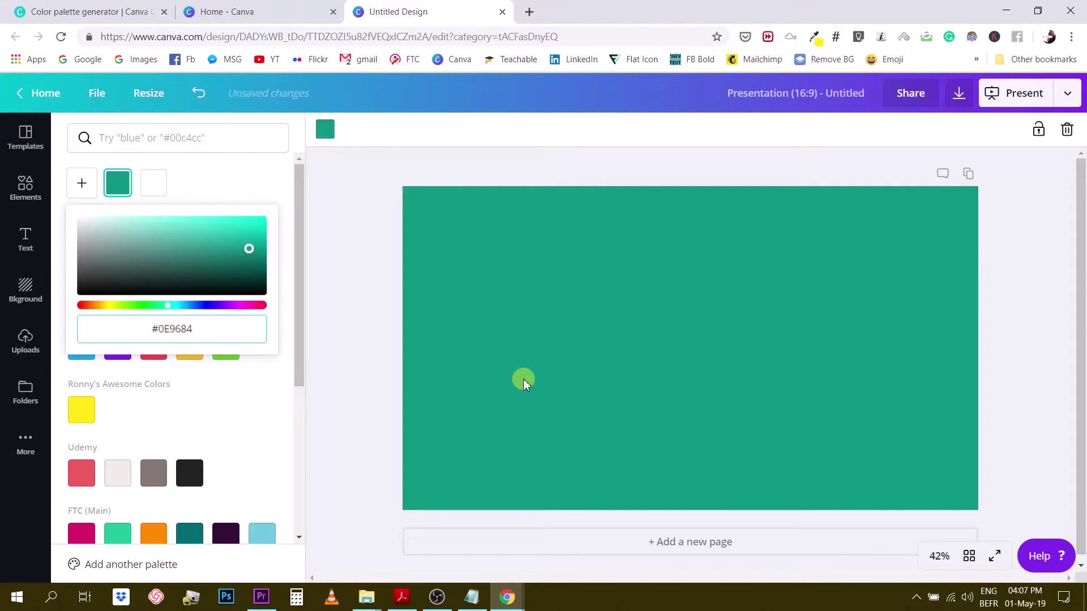
pyautogui.click(589, 326)
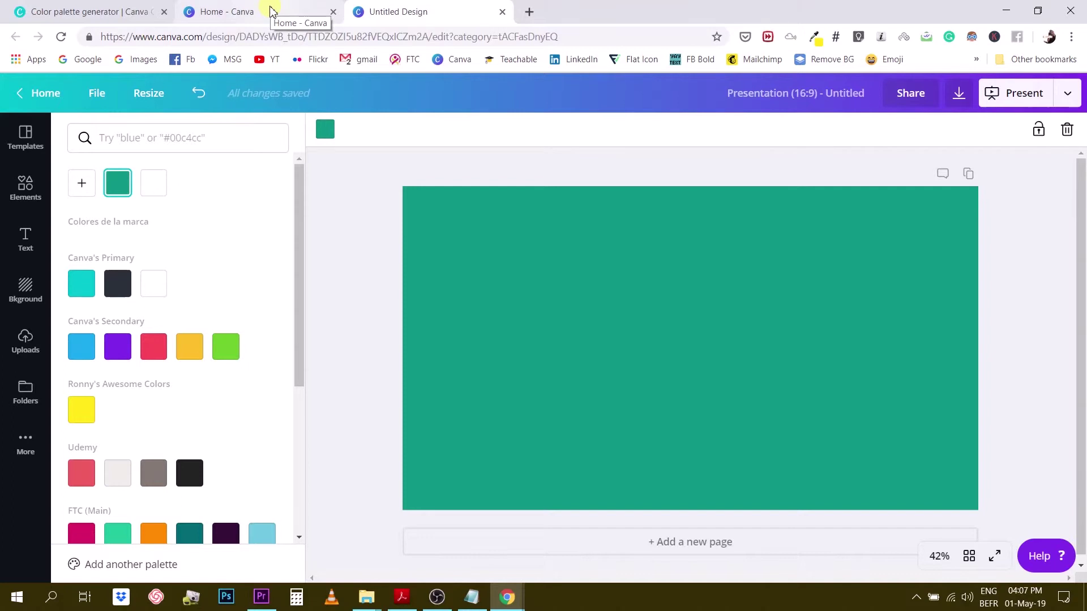
pyautogui.click(80, 12)
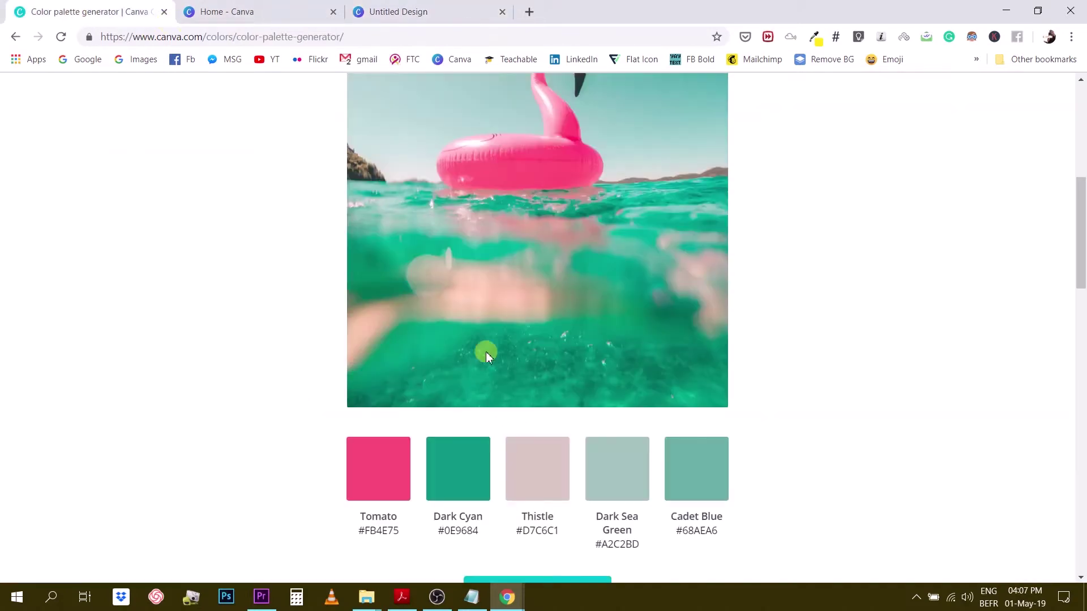
# Upload the autumn-leaves photo, yielding Peru, Old Rose, Rosy Brown, Dark Olive Green and Dim Gray swatches.
pyautogui.scroll(4, 485, 346)
pyautogui.scroll(2, 487, 317)
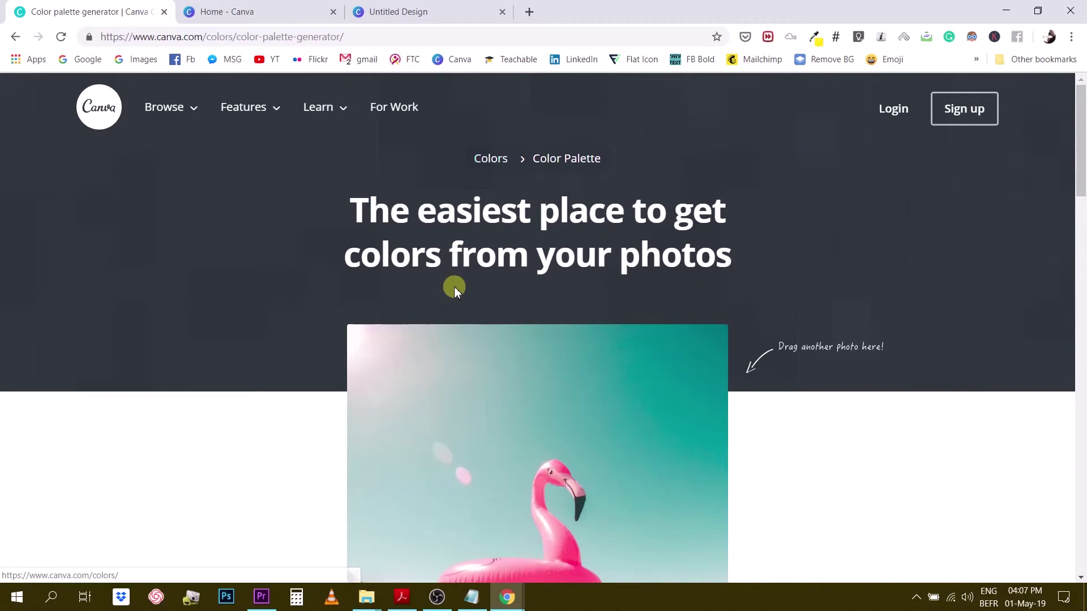
pyautogui.scroll(-1, 453, 294)
pyautogui.scroll(-10, 450, 340)
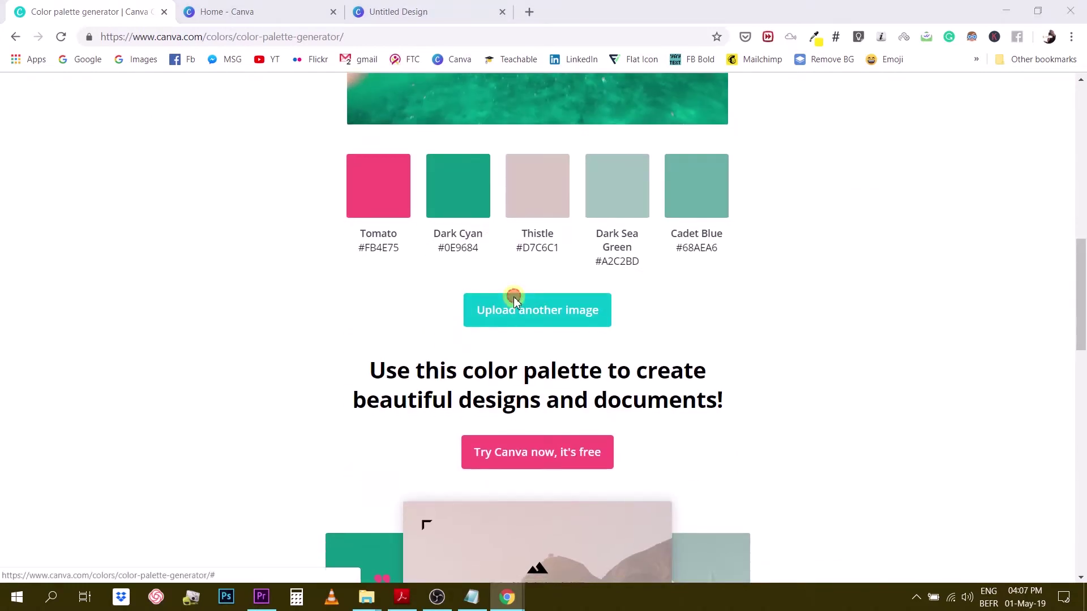
pyautogui.click(511, 300)
pyautogui.doubleClick(552, 304)
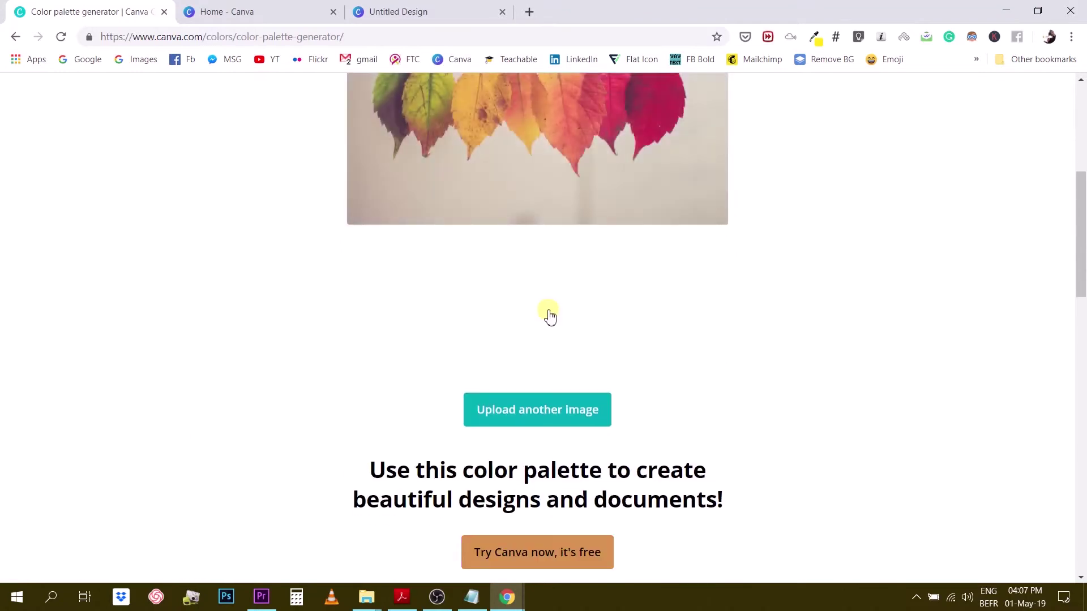
pyautogui.scroll(1, 549, 317)
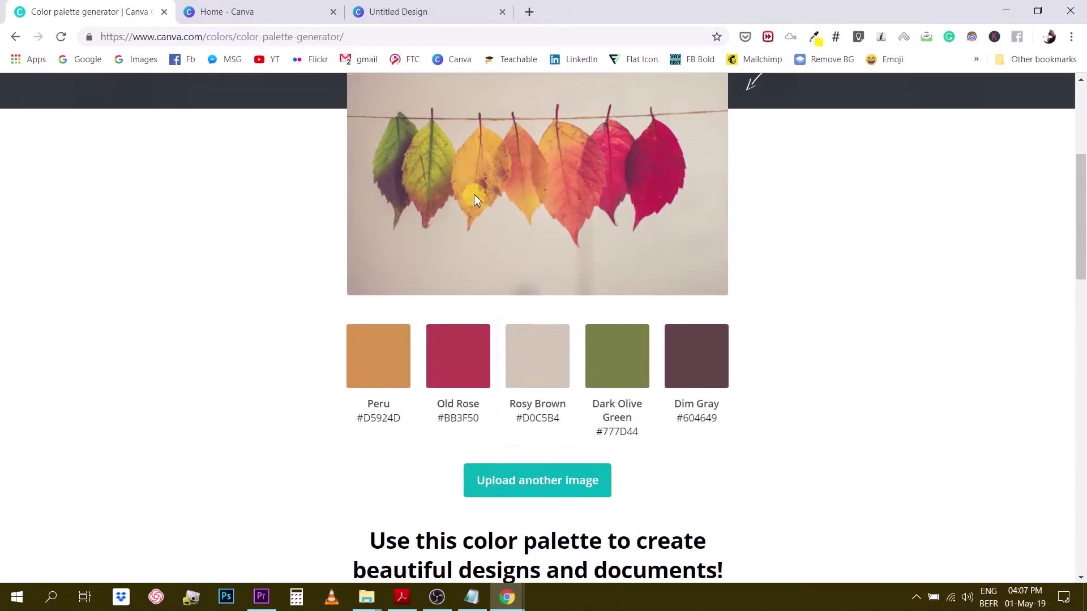
pyautogui.scroll(1, 506, 299)
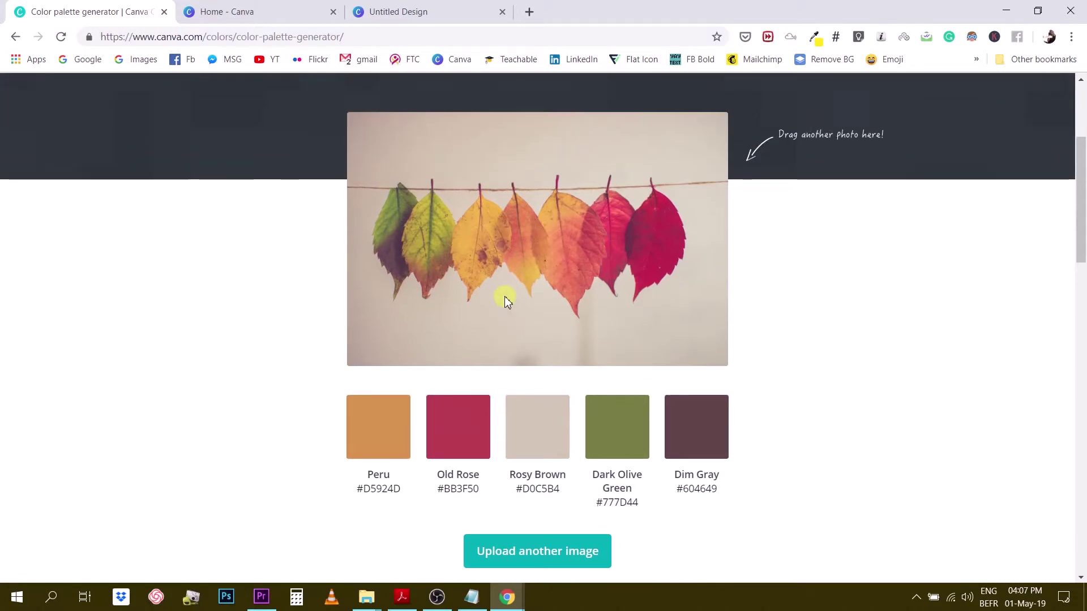
pyautogui.scroll(3, 506, 298)
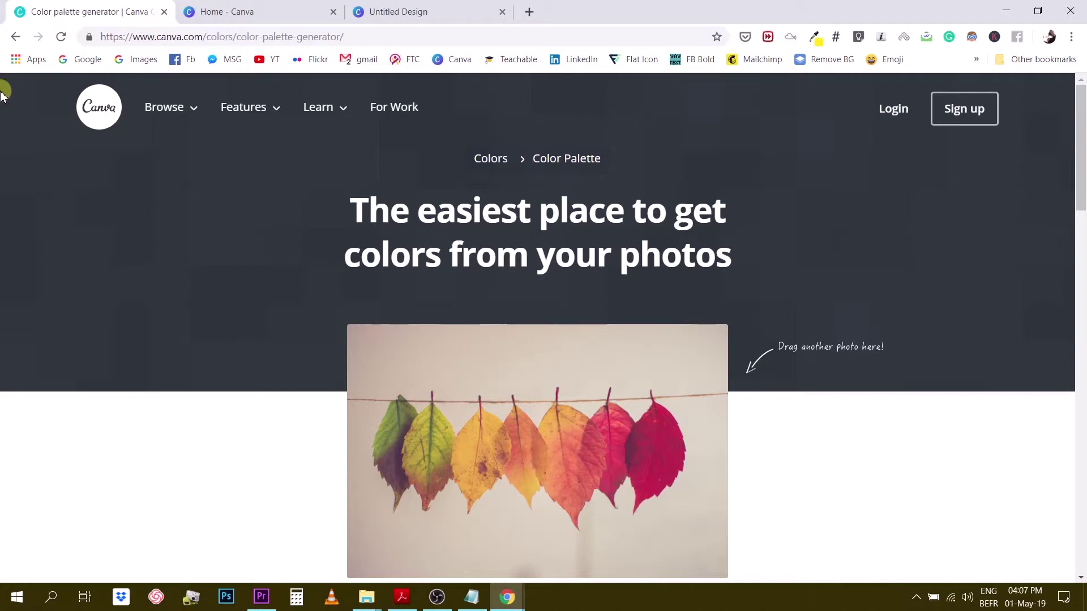
# Go to the Colors overview via the breadcrumb and open Color palette ideas.
pyautogui.click(488, 161)
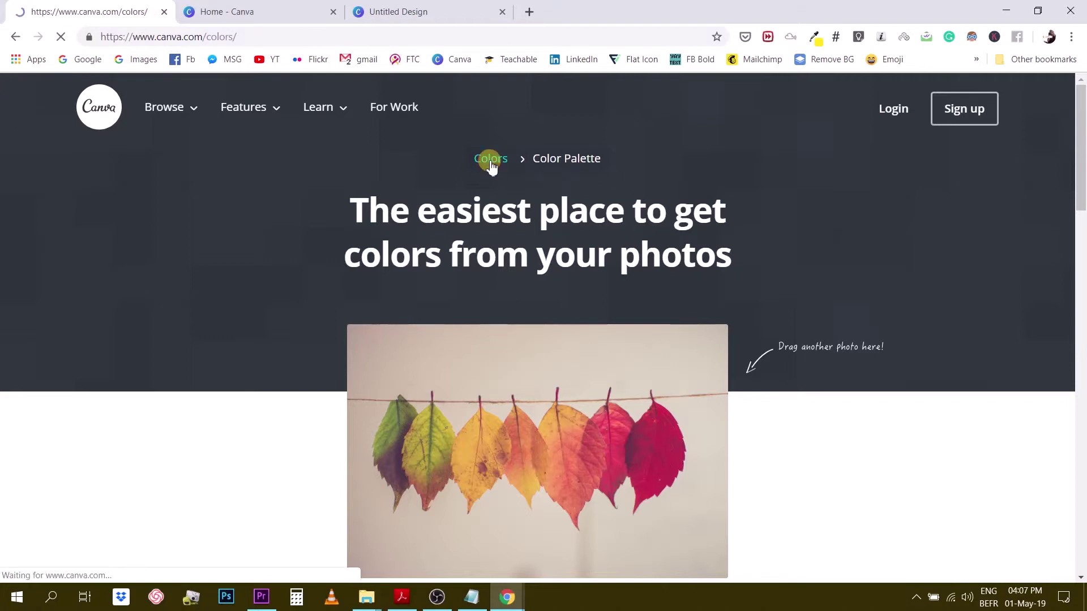
pyautogui.scroll(-2, 456, 294)
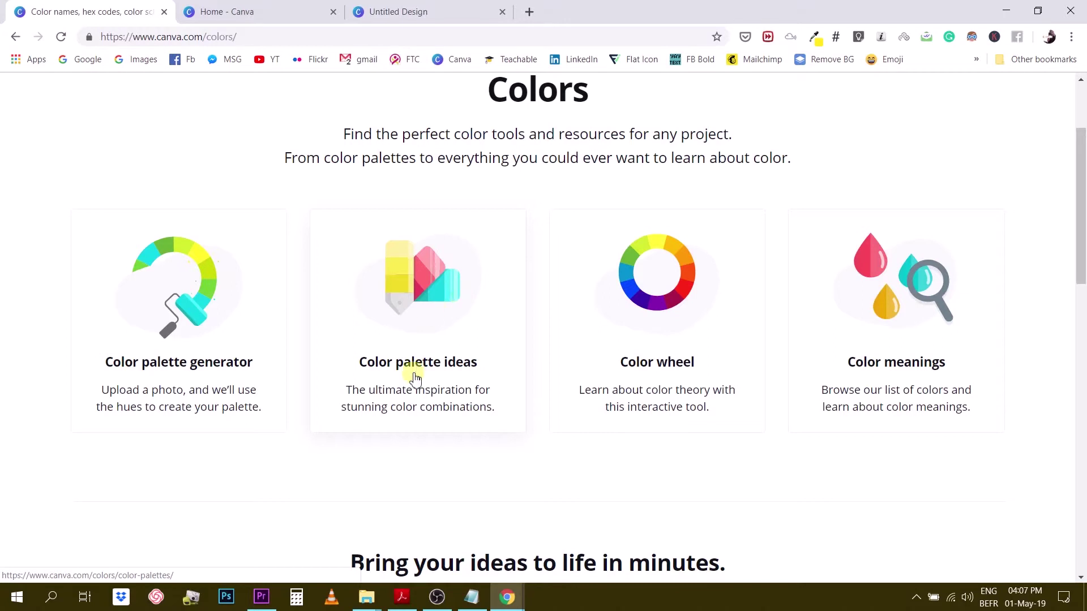
pyautogui.scroll(-1, 415, 378)
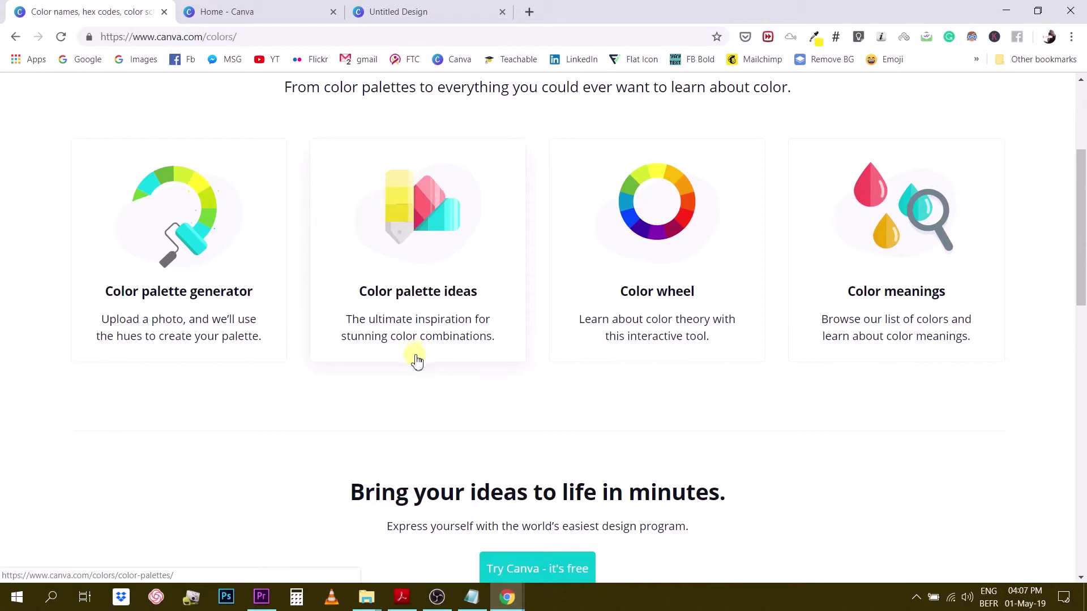
pyautogui.click(435, 214)
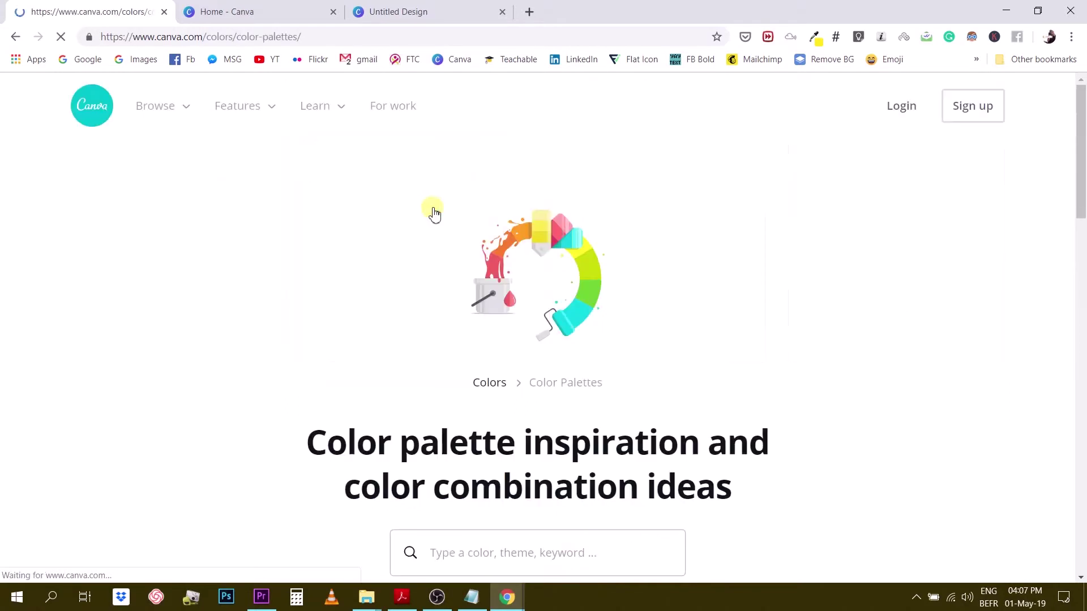
# Scroll through the first page of four-colour palette combinations.
pyautogui.scroll(-4, 433, 224)
pyautogui.scroll(-1, 435, 226)
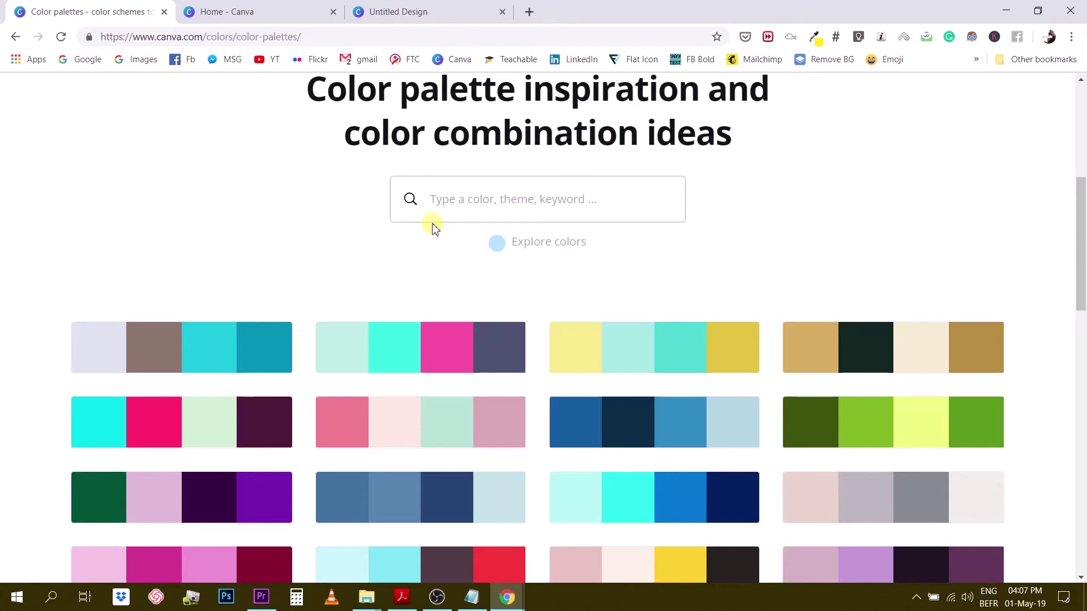
pyautogui.scroll(-10, 434, 227)
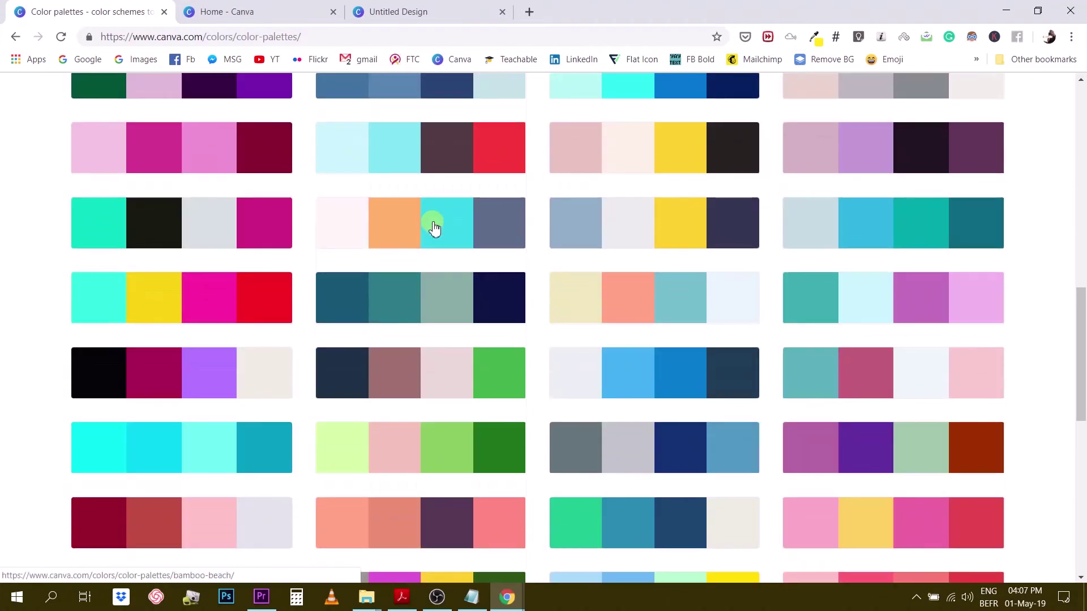
pyautogui.scroll(11, 509, 226)
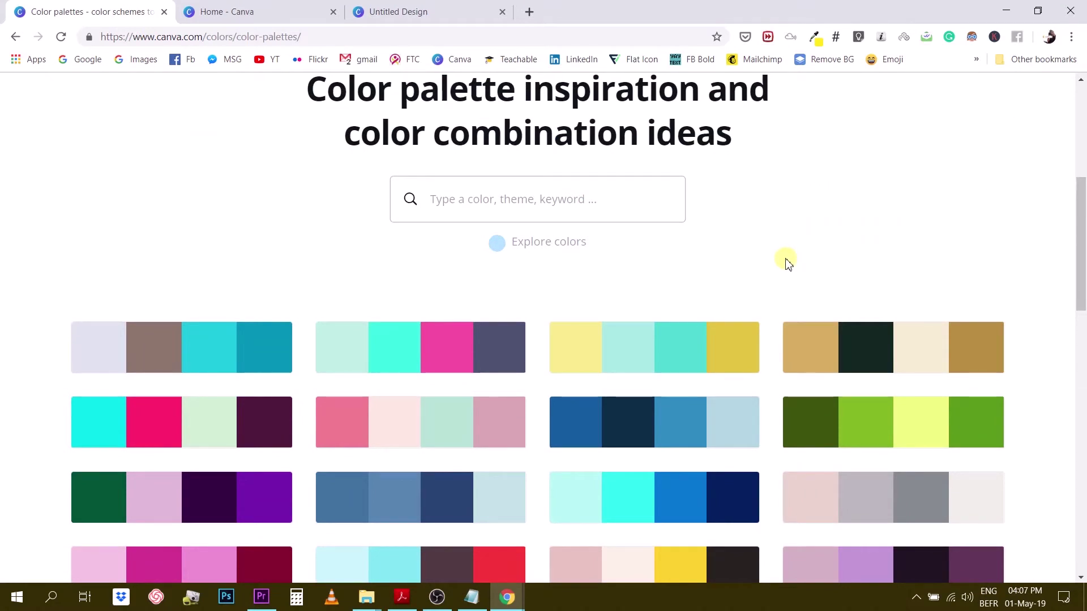
pyautogui.scroll(-4, 788, 264)
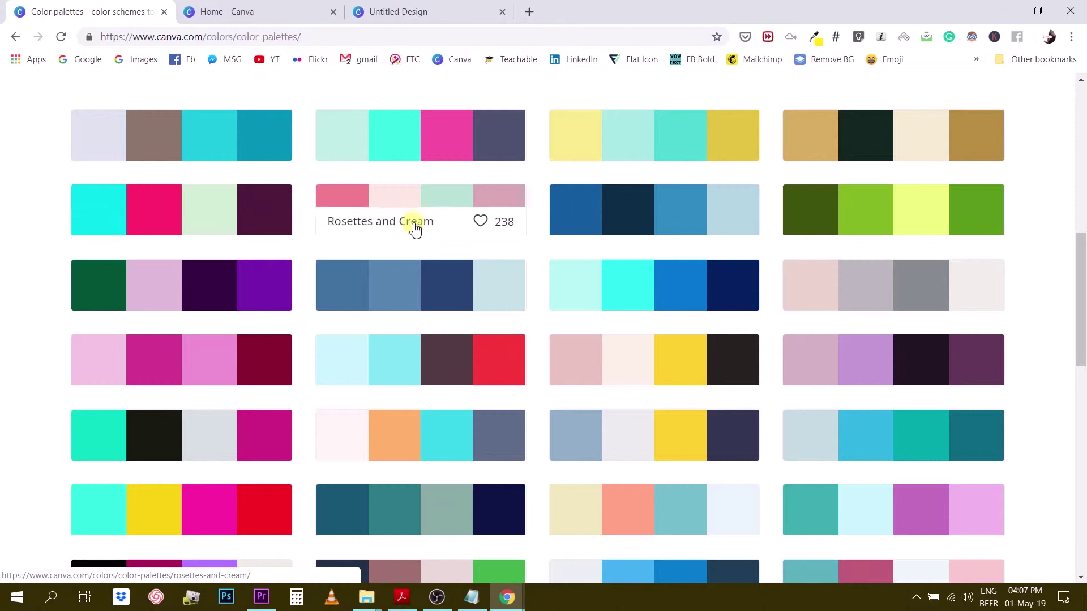
pyautogui.scroll(5, 311, 194)
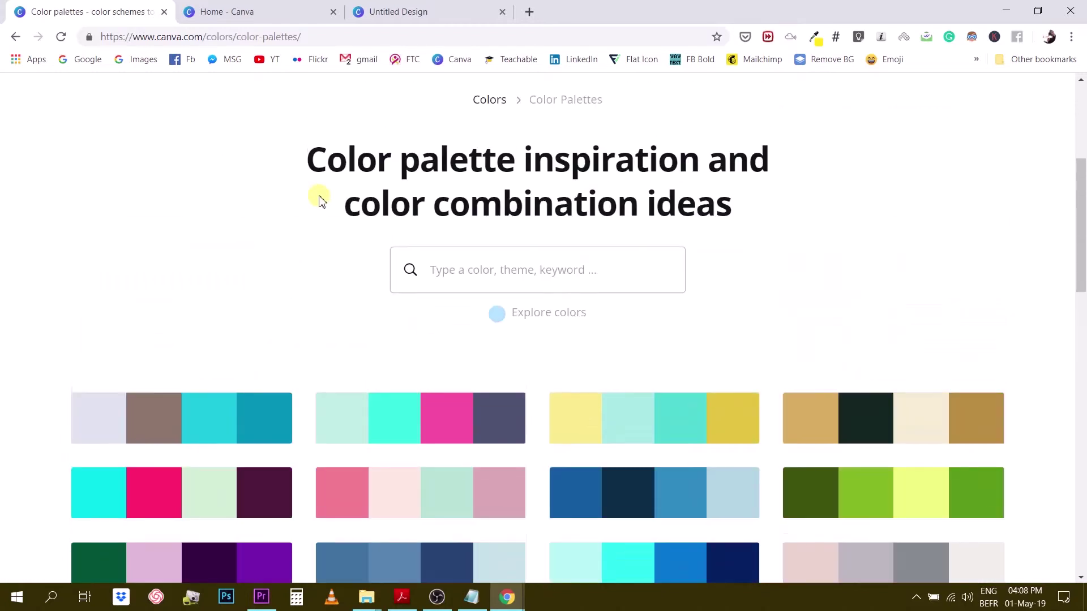
pyautogui.scroll(-2, 317, 208)
pyautogui.scroll(-15, 317, 207)
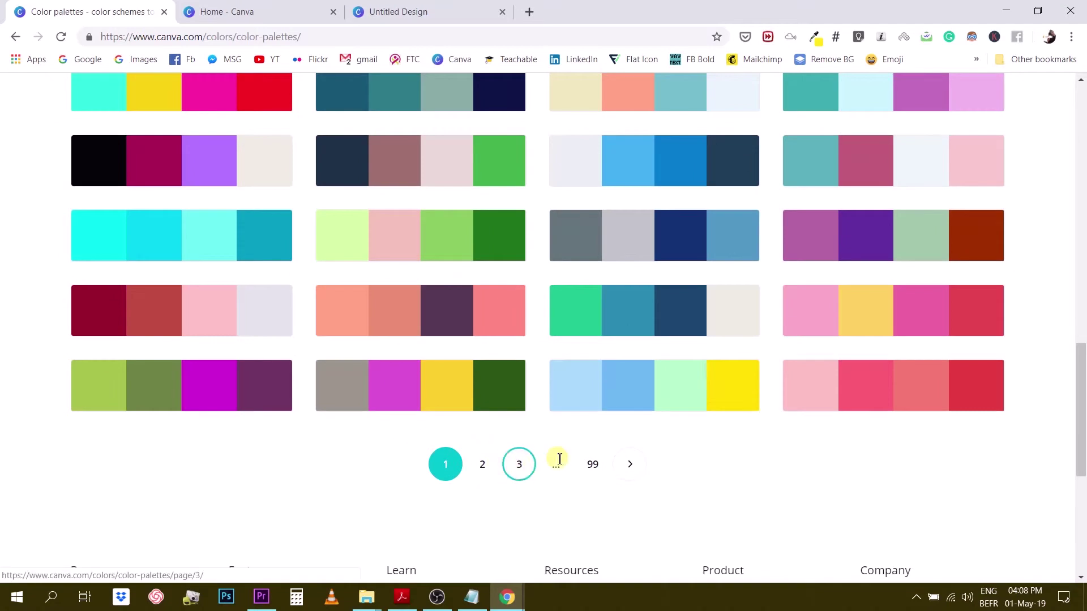
pyautogui.scroll(-4, 600, 478)
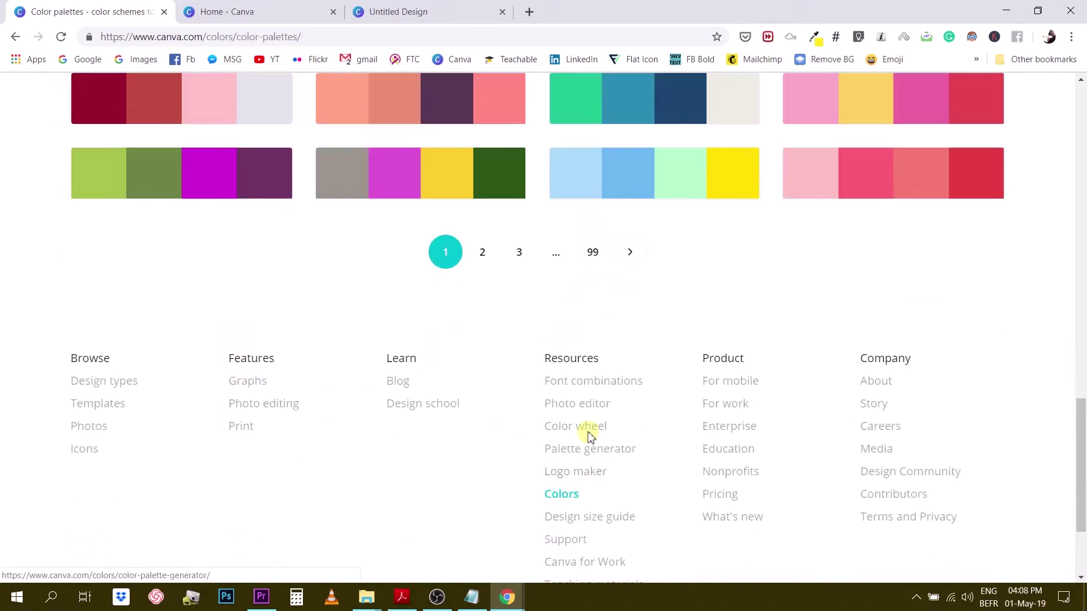
pyautogui.scroll(7, 772, 347)
pyautogui.scroll(5, 772, 347)
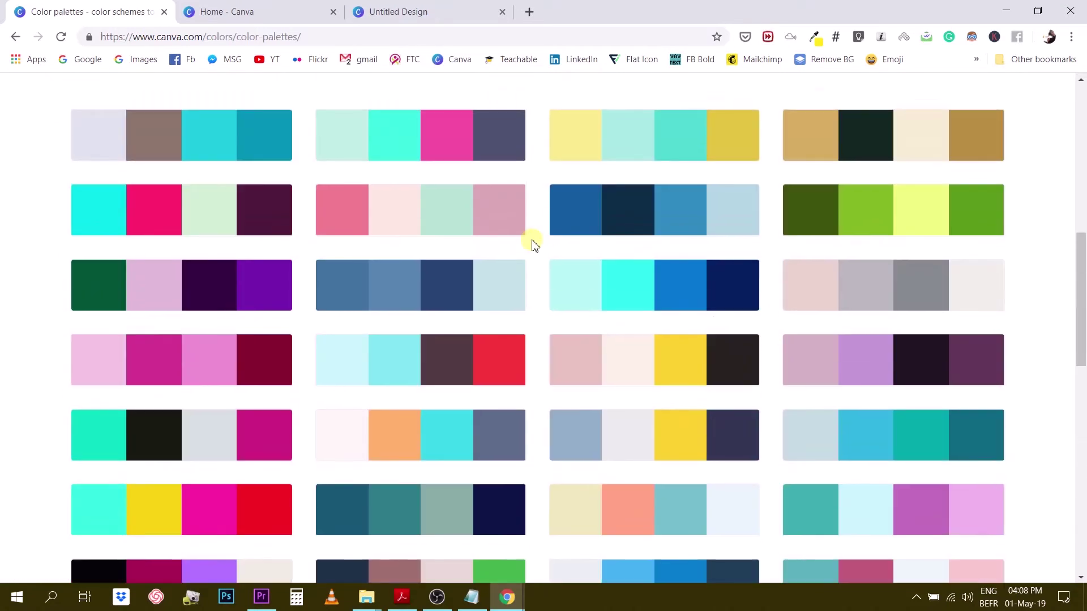
pyautogui.scroll(2, 401, 279)
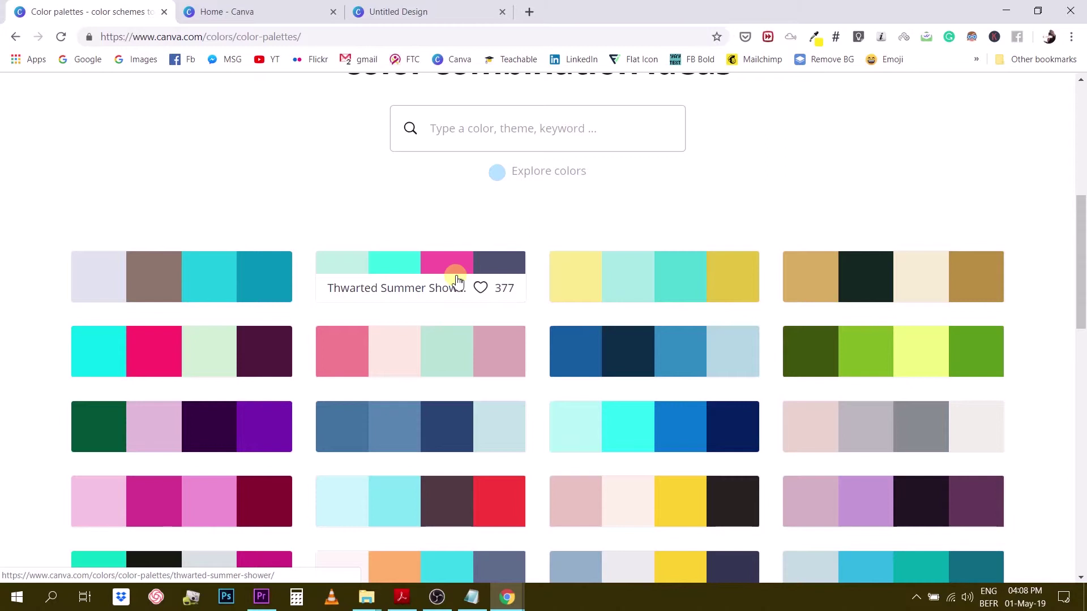
pyautogui.scroll(-4, 457, 279)
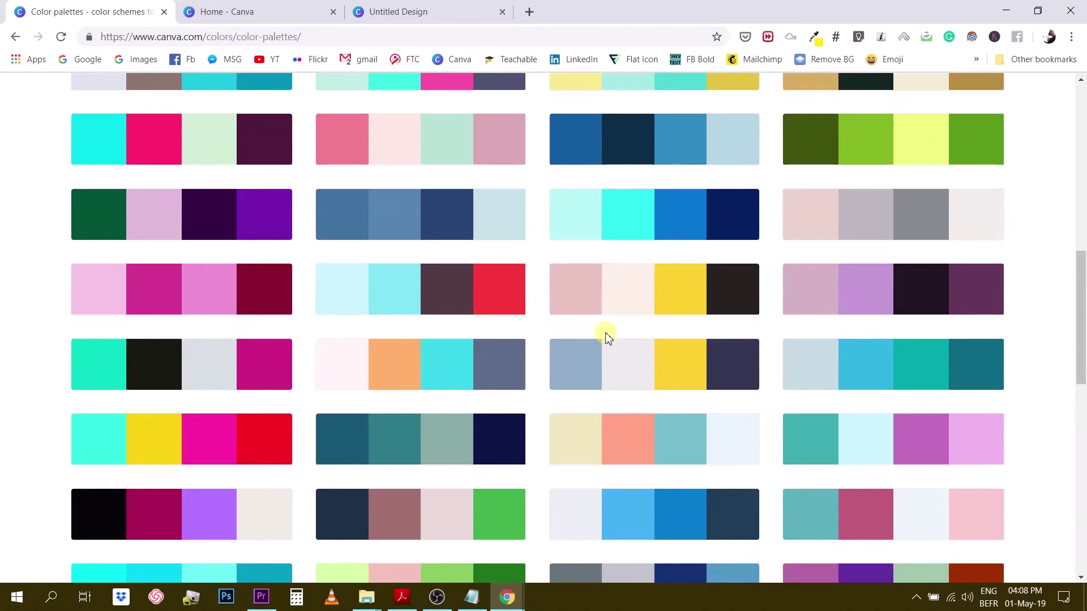
pyautogui.scroll(-8, 606, 337)
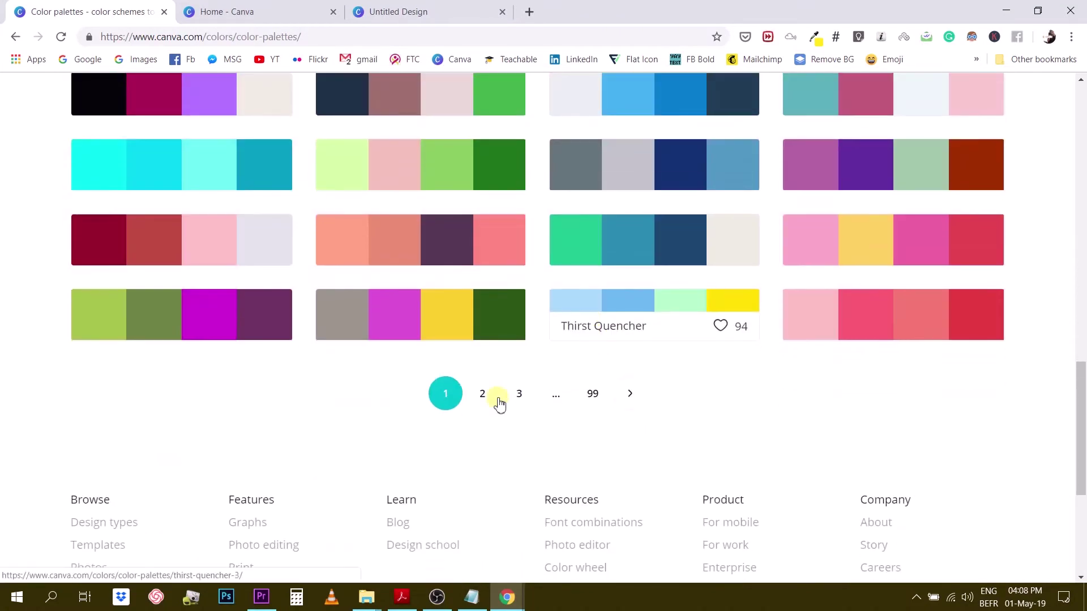
# Go to page 3 of the palette ideas and pick the Northern Lights palette.
pyautogui.click(522, 401)
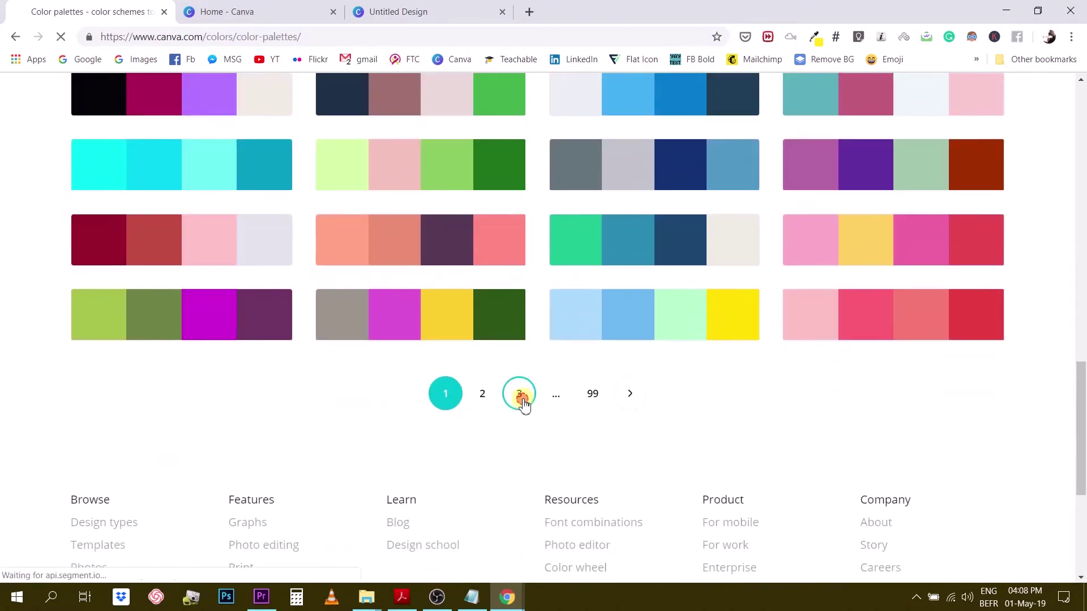
pyautogui.scroll(-3, 519, 400)
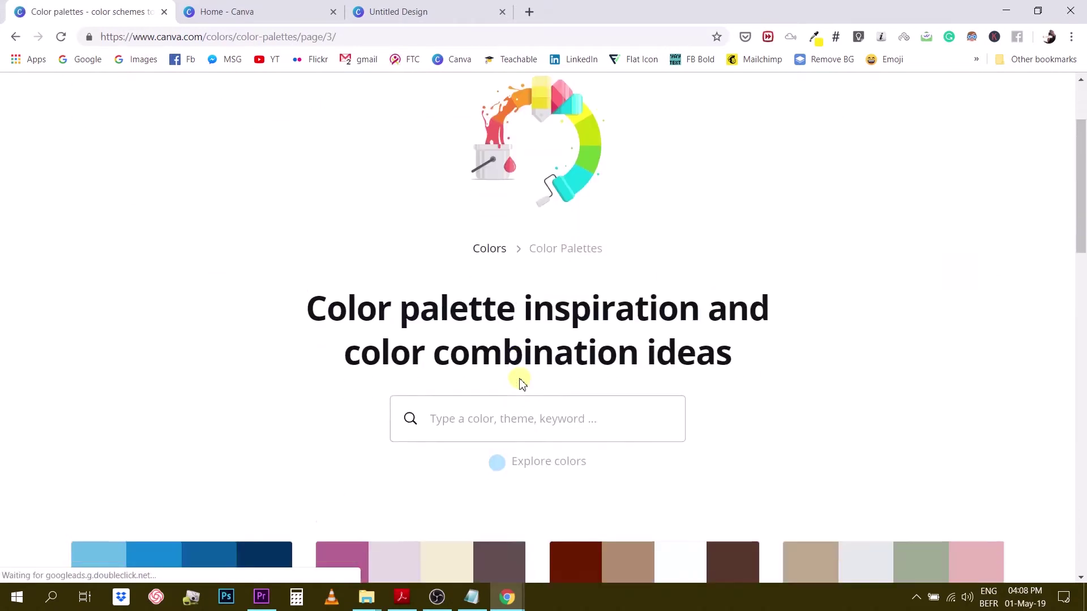
pyautogui.scroll(-8, 522, 384)
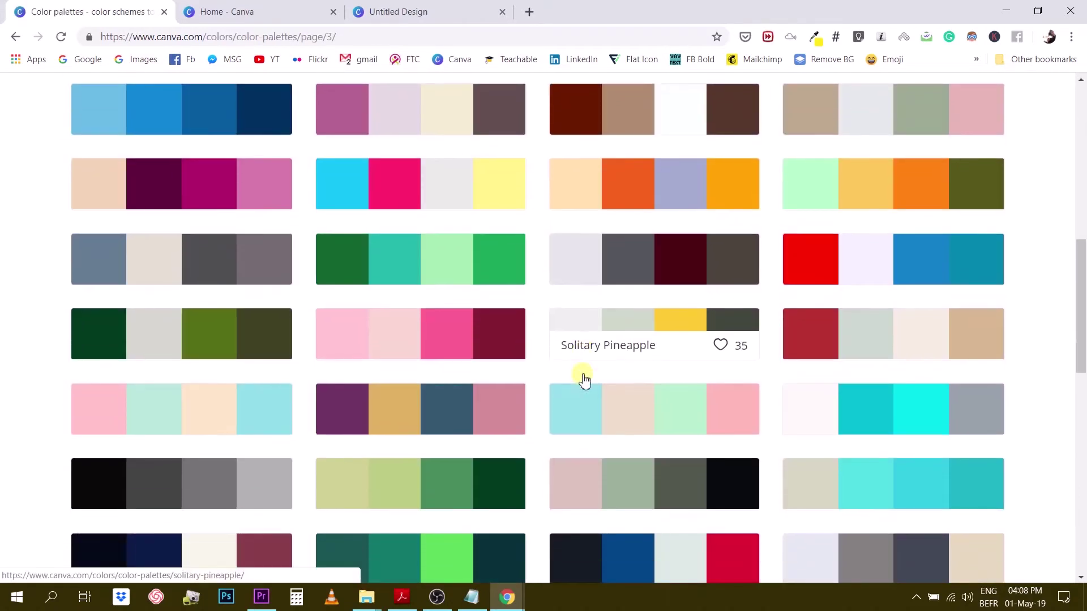
pyautogui.scroll(-5, 586, 362)
pyautogui.click(177, 454)
pyautogui.click(486, 292)
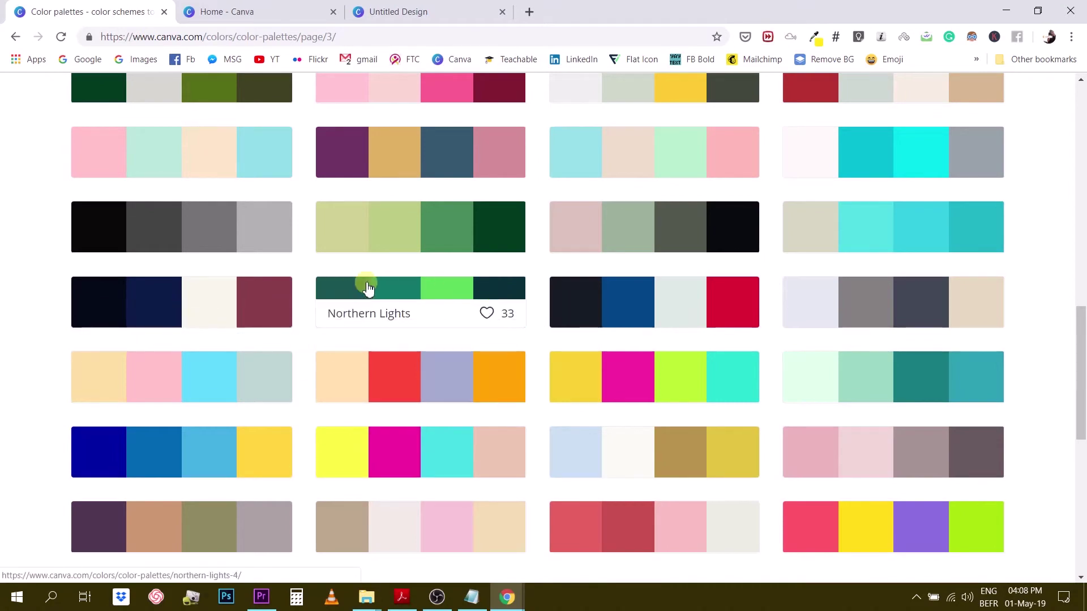
# Open Northern Lights, copy Forest Green #1A5653, and return to the Untitled Design tab.
pyautogui.click(446, 293)
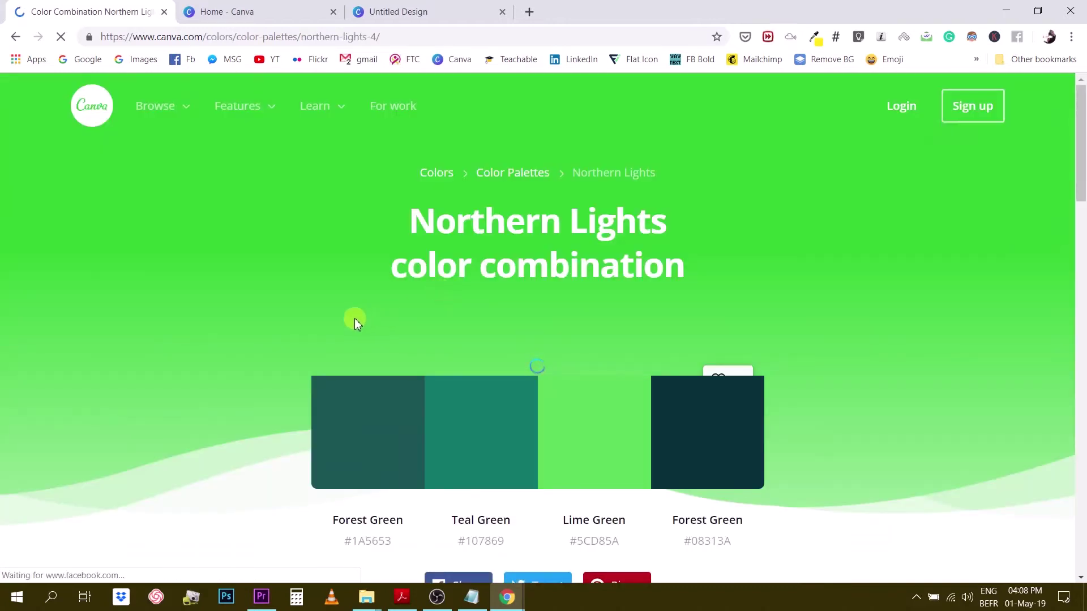
pyautogui.scroll(-3, 354, 319)
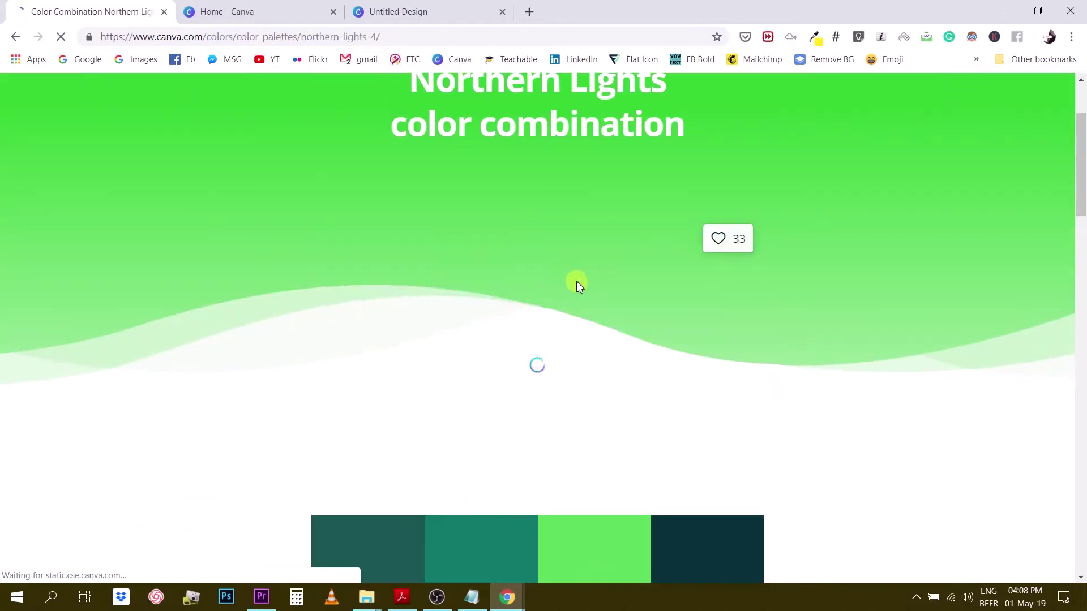
pyautogui.scroll(-2, 428, 381)
pyautogui.scroll(1, 425, 375)
pyautogui.scroll(-1, 426, 374)
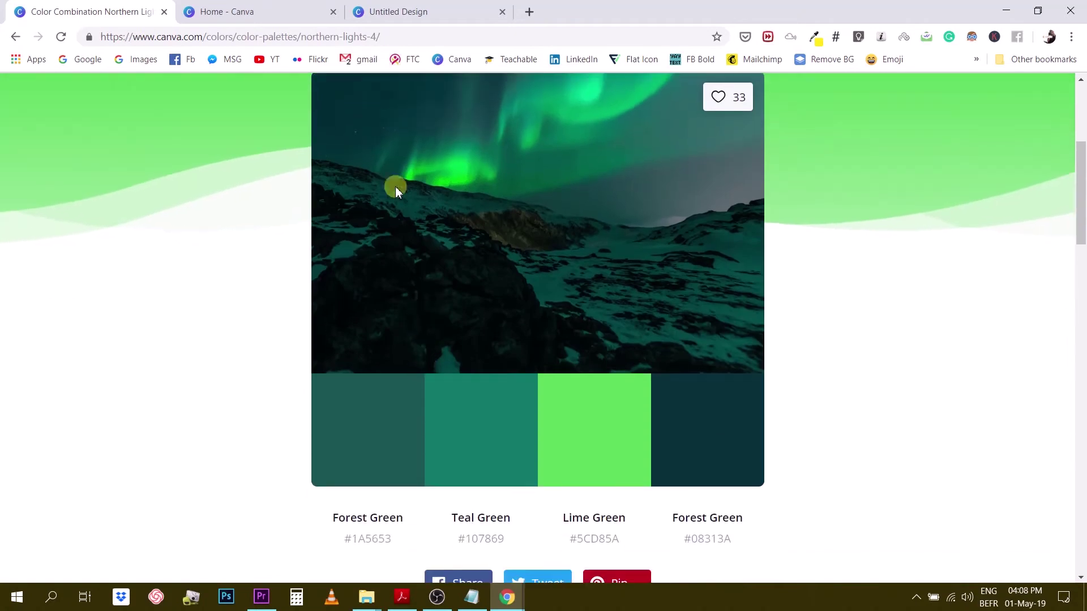
pyautogui.click(376, 441)
pyautogui.click(370, 11)
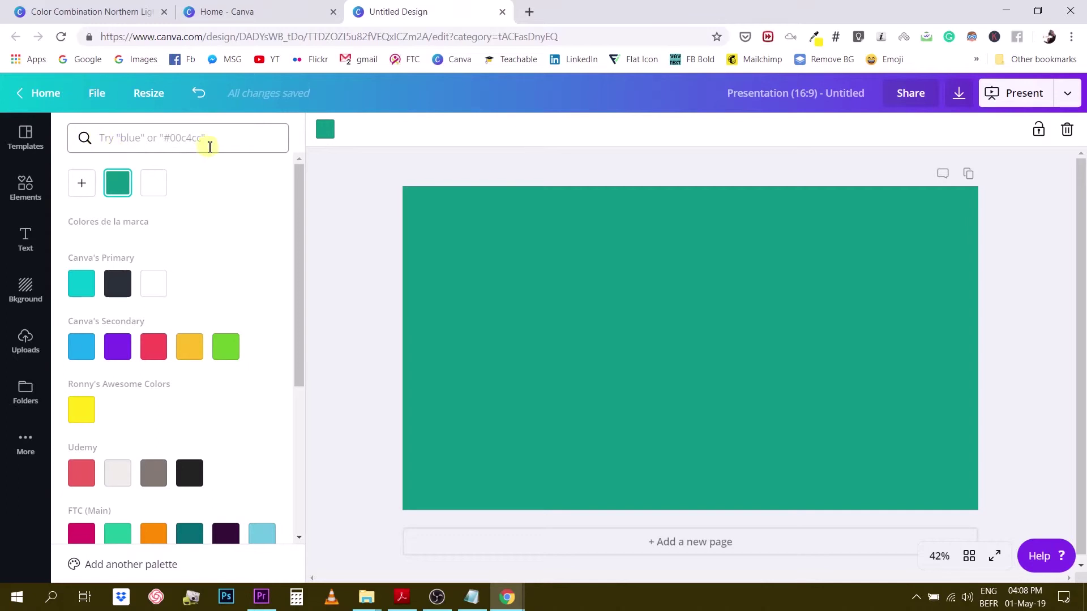
# Apply Forest Green #1A5653 as a new background colour, checking the Northern Lights palette tab.
pyautogui.click(81, 184)
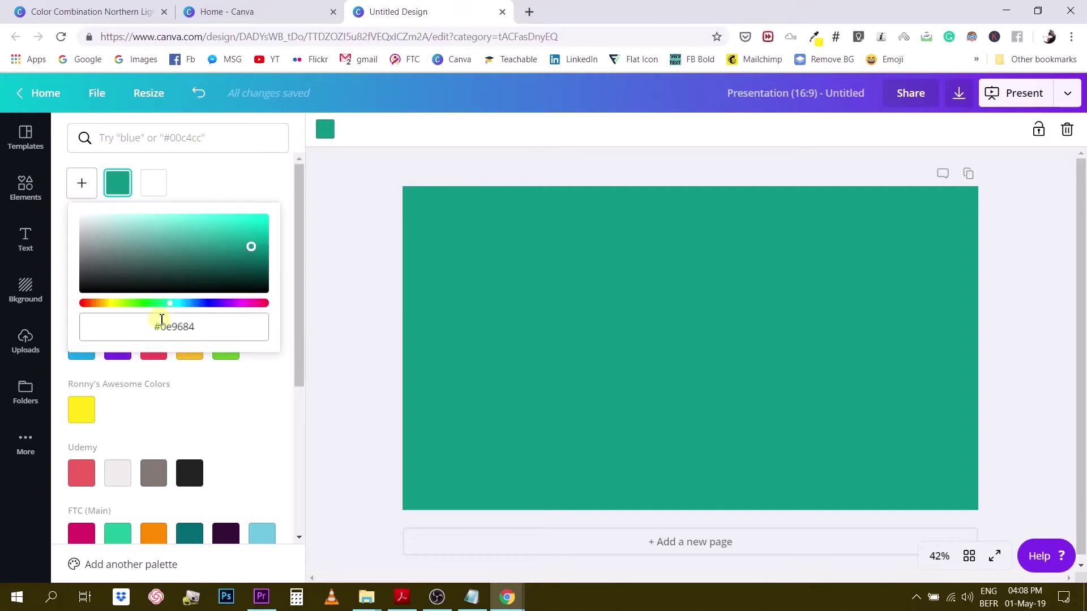
pyautogui.doubleClick(180, 328)
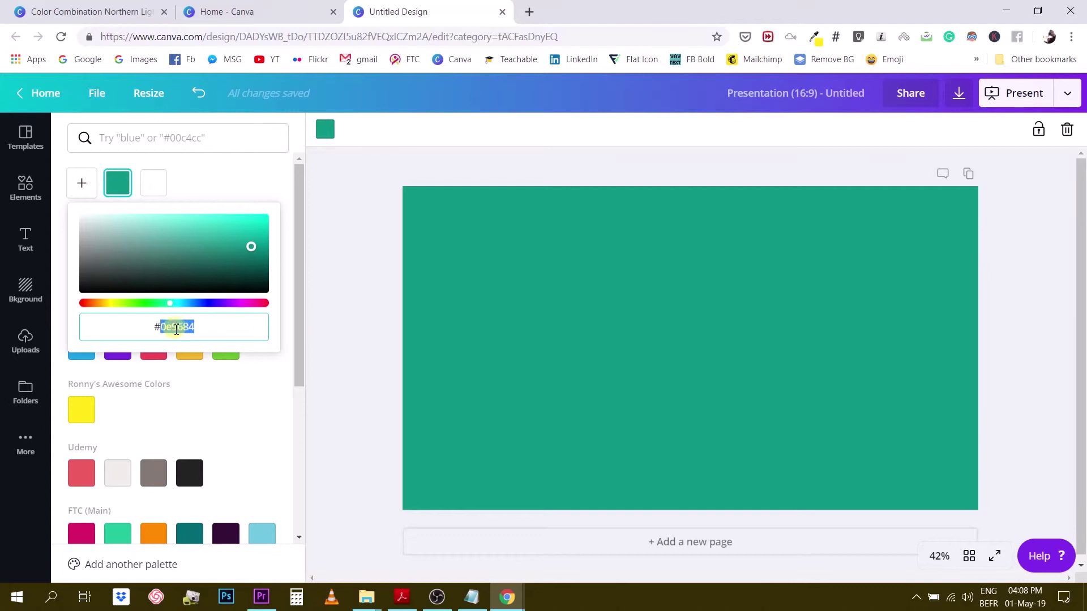
pyautogui.write('1A5653')
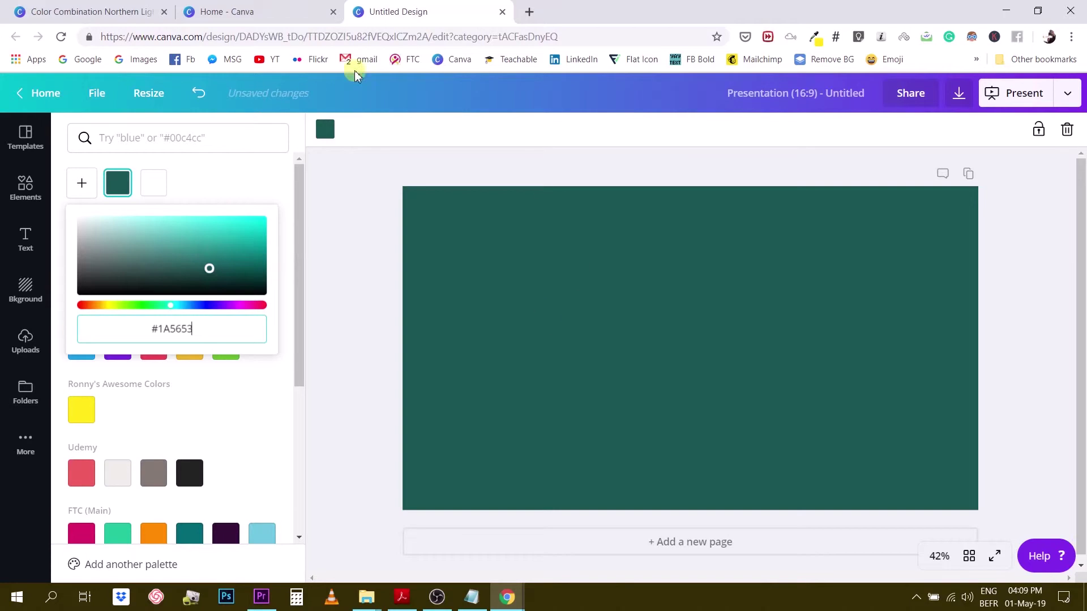
pyautogui.click(227, 12)
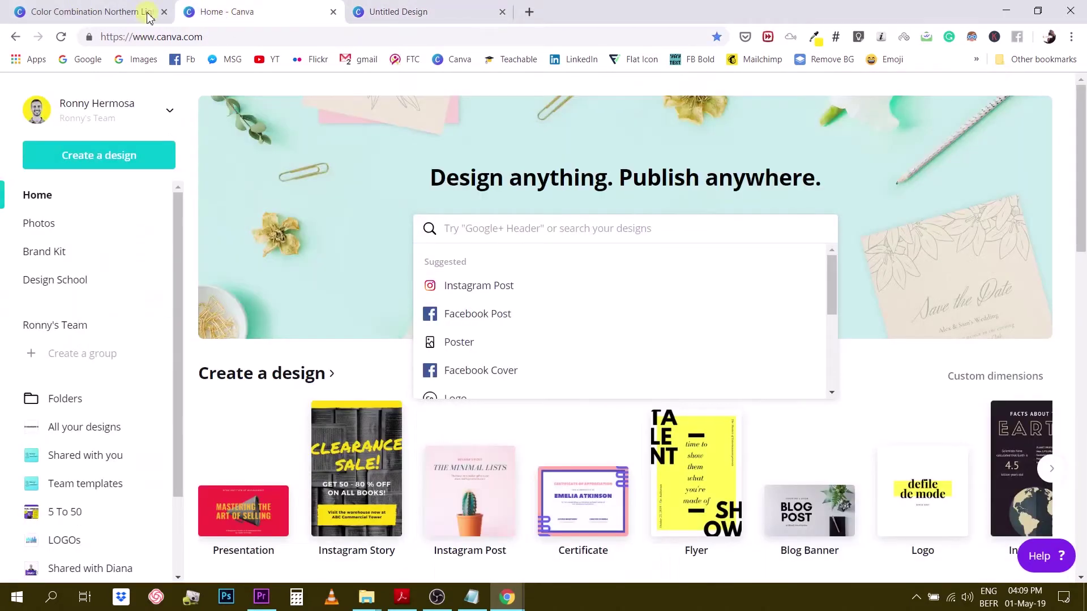
pyautogui.click(130, 13)
pyautogui.click(333, 12)
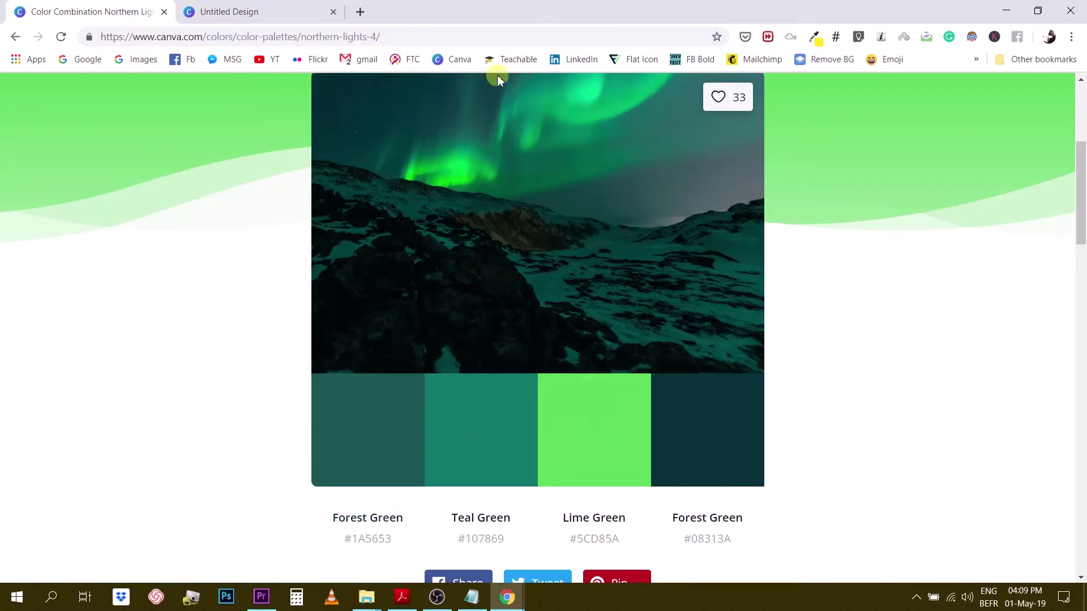
pyautogui.click(274, 13)
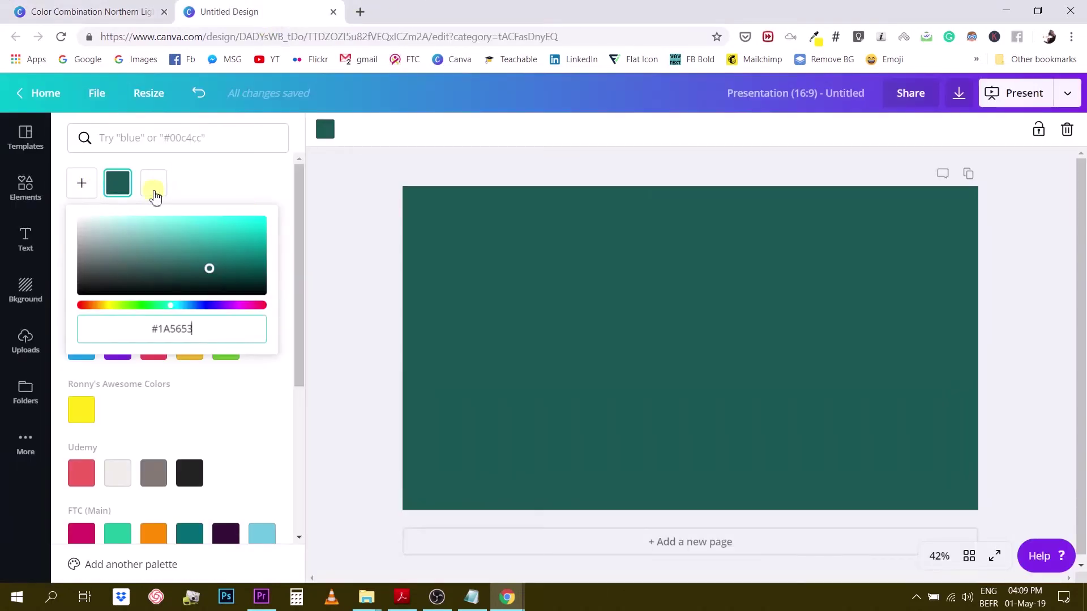
# Reset the background to white, apply Lime Green #5CE85A, and return to the palette page.
pyautogui.click(155, 190)
pyautogui.click(81, 183)
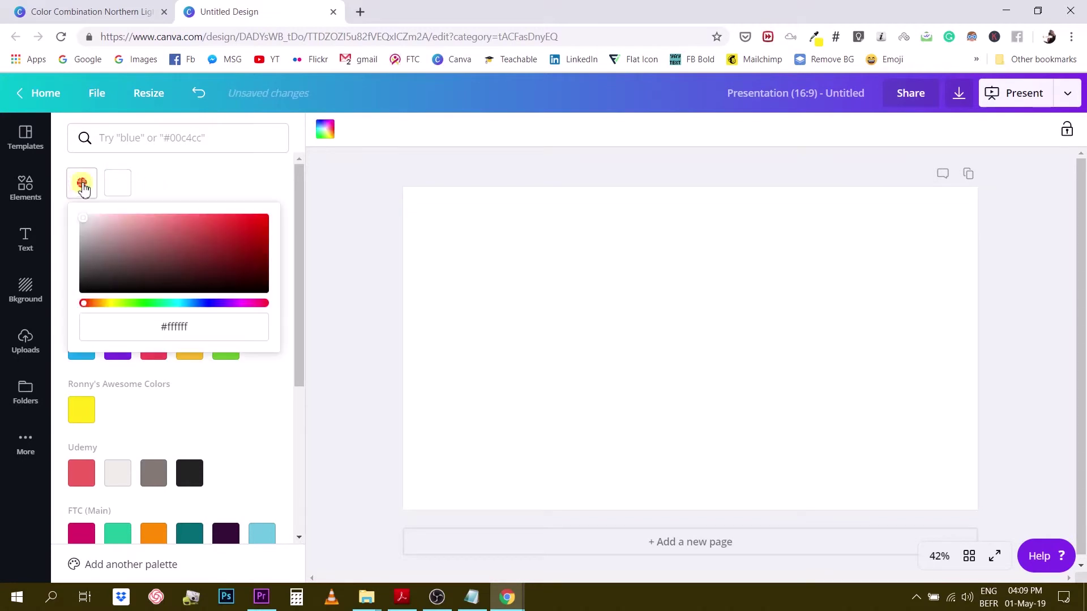
pyautogui.click(172, 328)
pyautogui.write('#5CE85A')
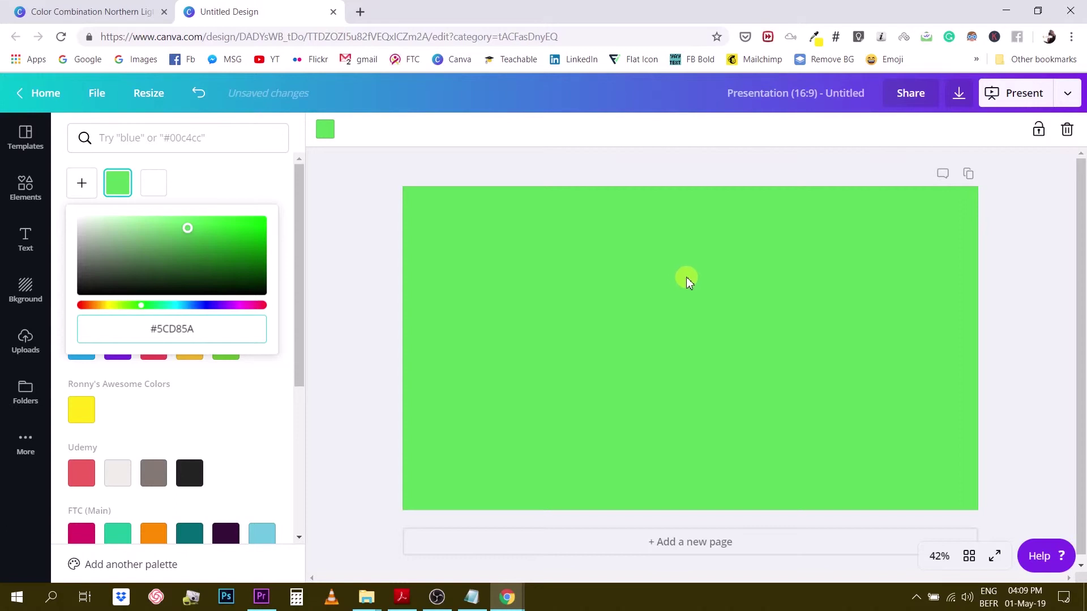
pyautogui.click(70, 11)
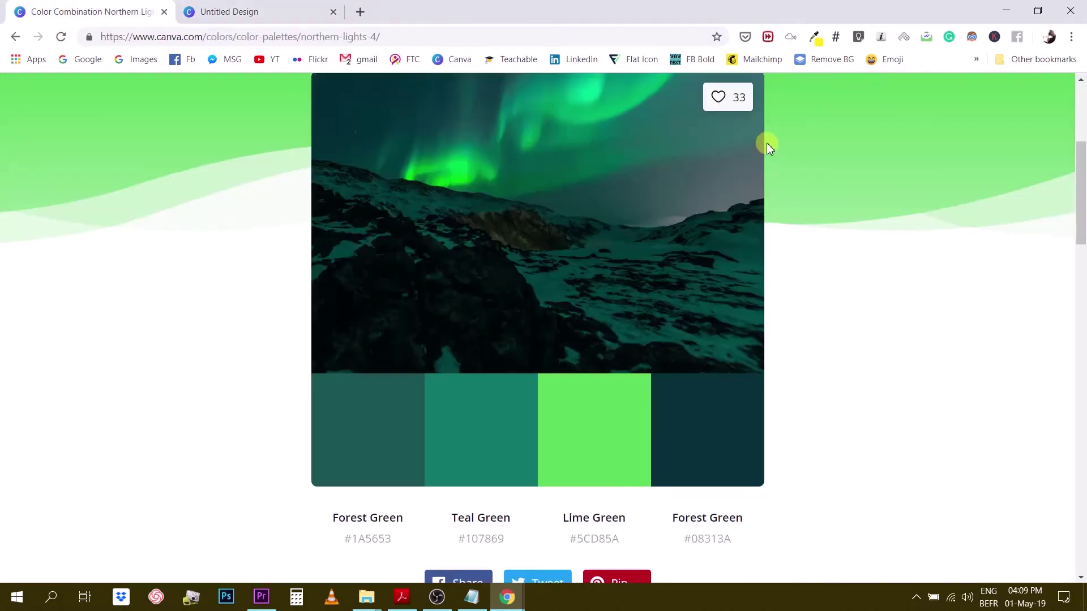
# Scroll through the Related Combinations and Learn more about colors sections, then back to the top.
pyautogui.scroll(-6, 685, 299)
pyautogui.scroll(2, 683, 298)
pyautogui.scroll(-2, 679, 300)
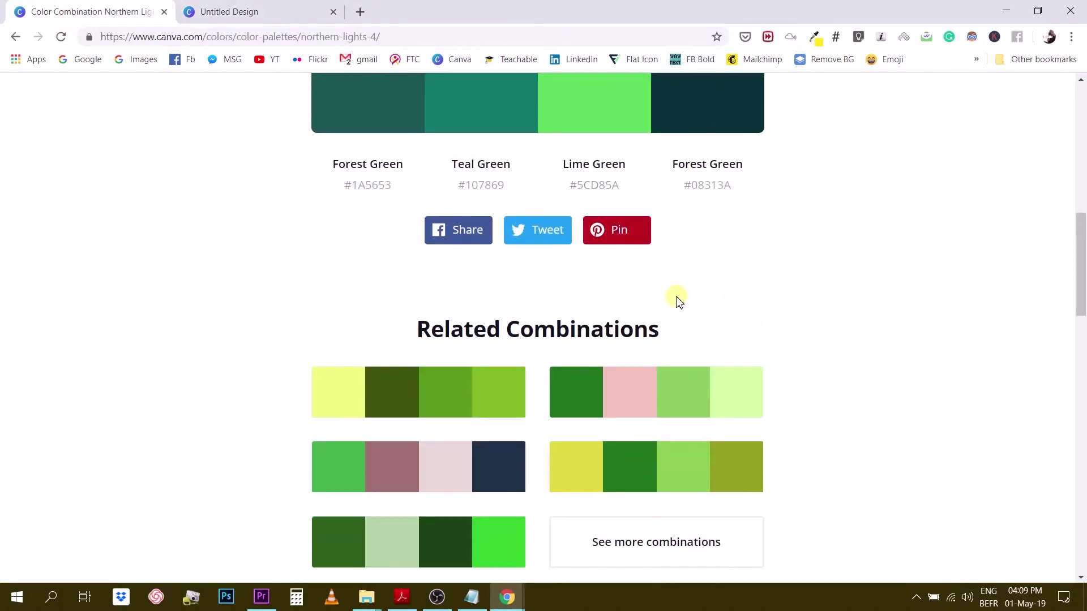
pyautogui.scroll(-2, 680, 302)
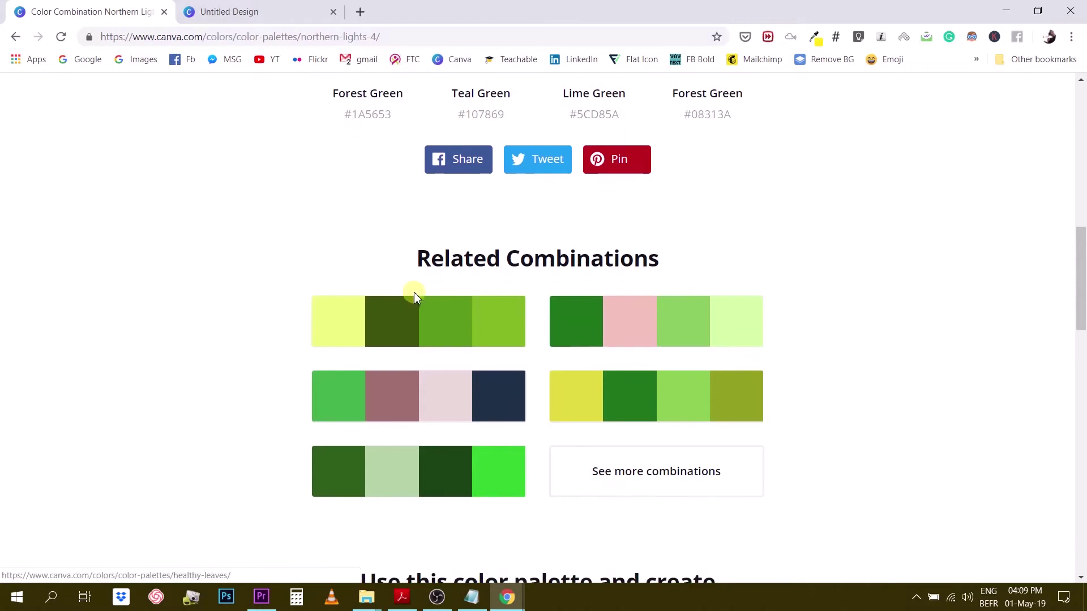
pyautogui.scroll(-3, 725, 334)
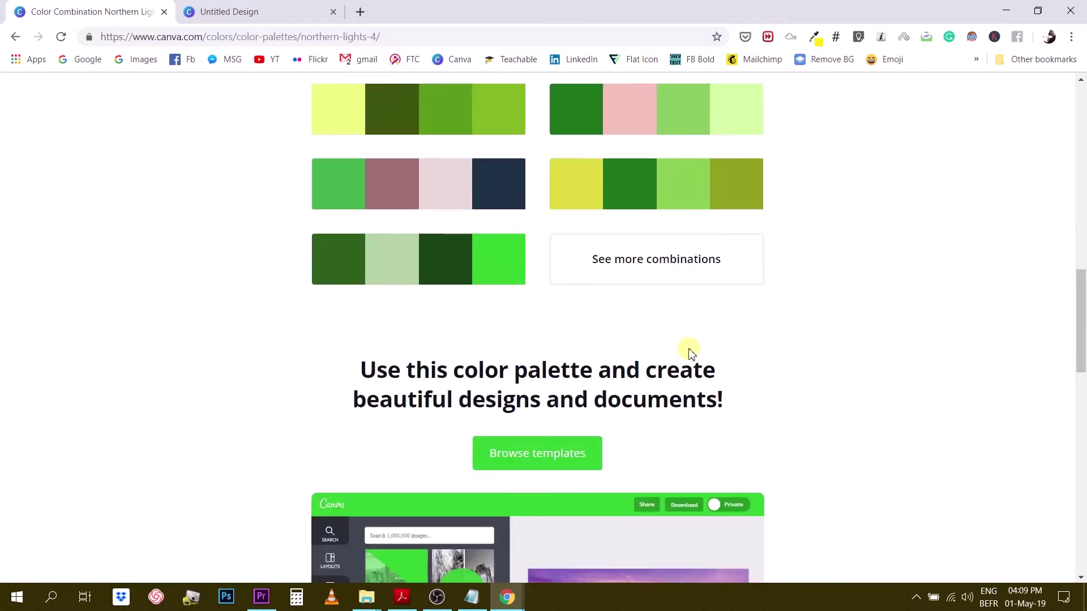
pyautogui.scroll(-6, 645, 297)
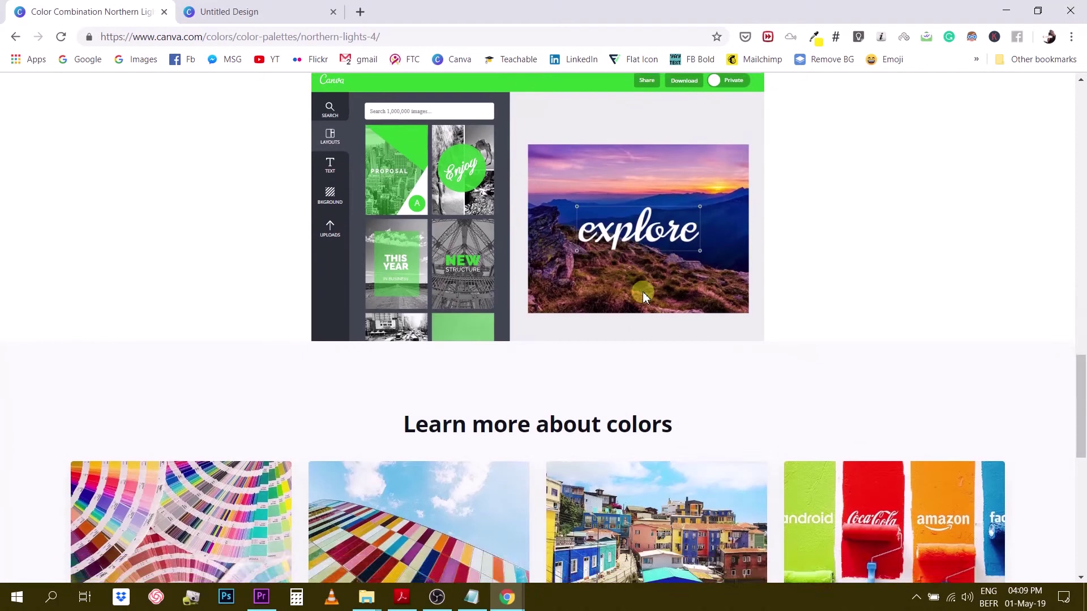
pyautogui.scroll(3, 538, 278)
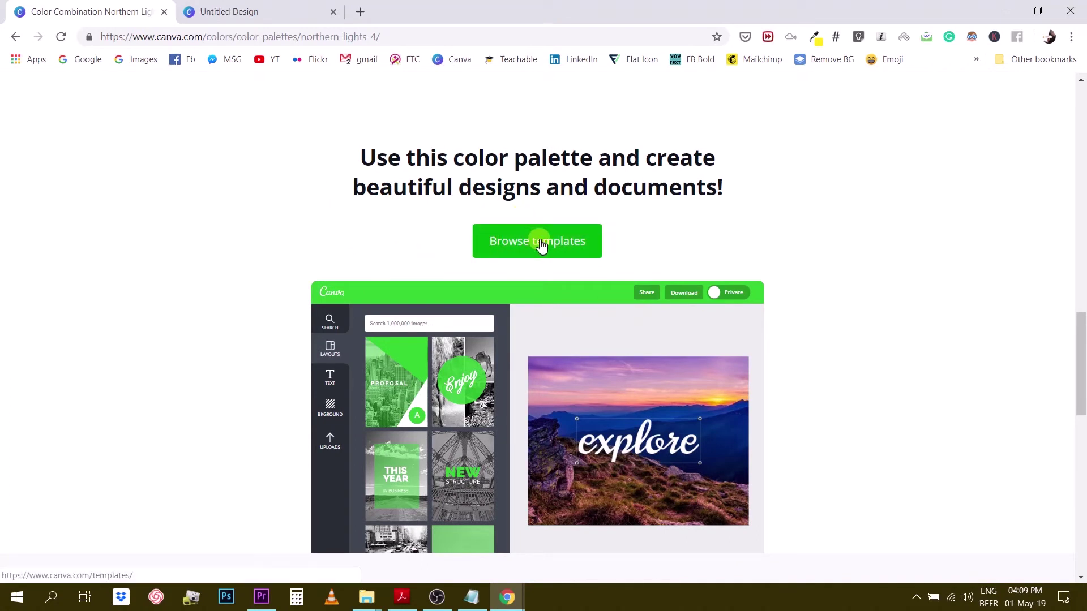
pyautogui.scroll(-6, 538, 246)
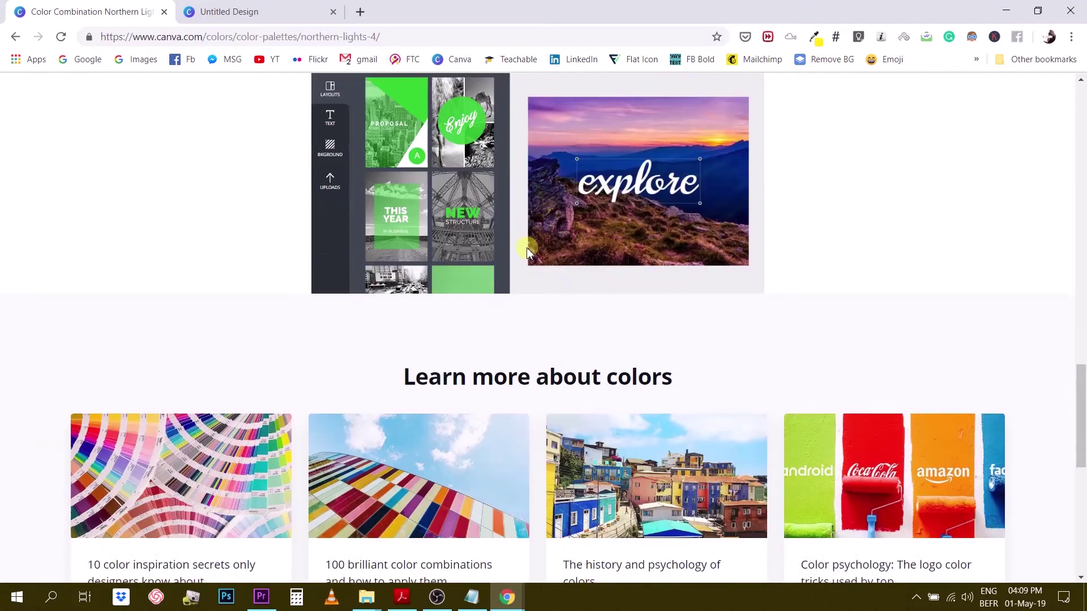
pyautogui.scroll(15, 510, 225)
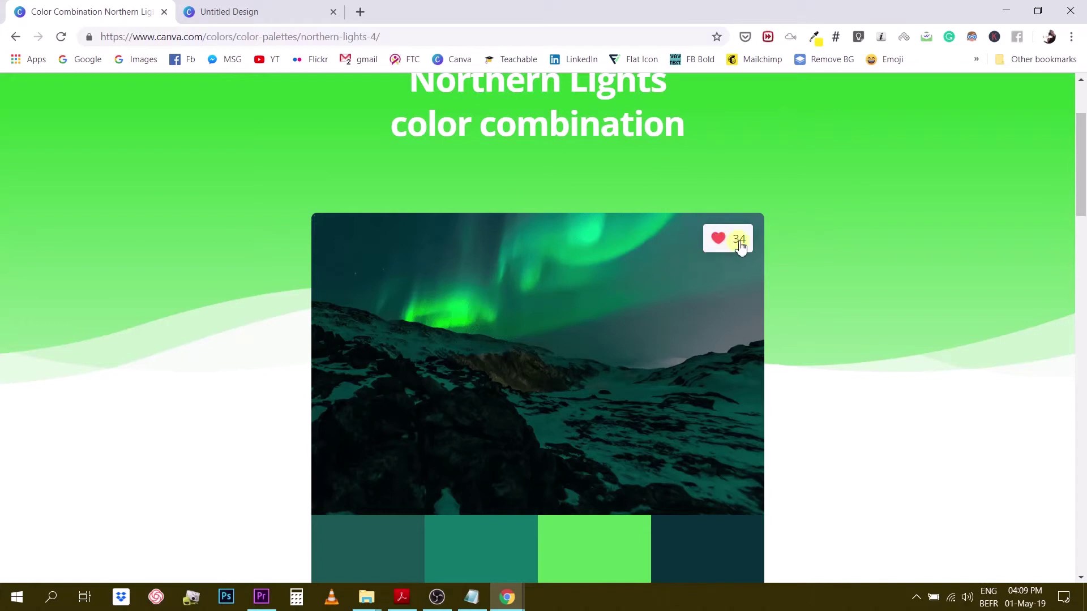
pyautogui.scroll(2, 565, 333)
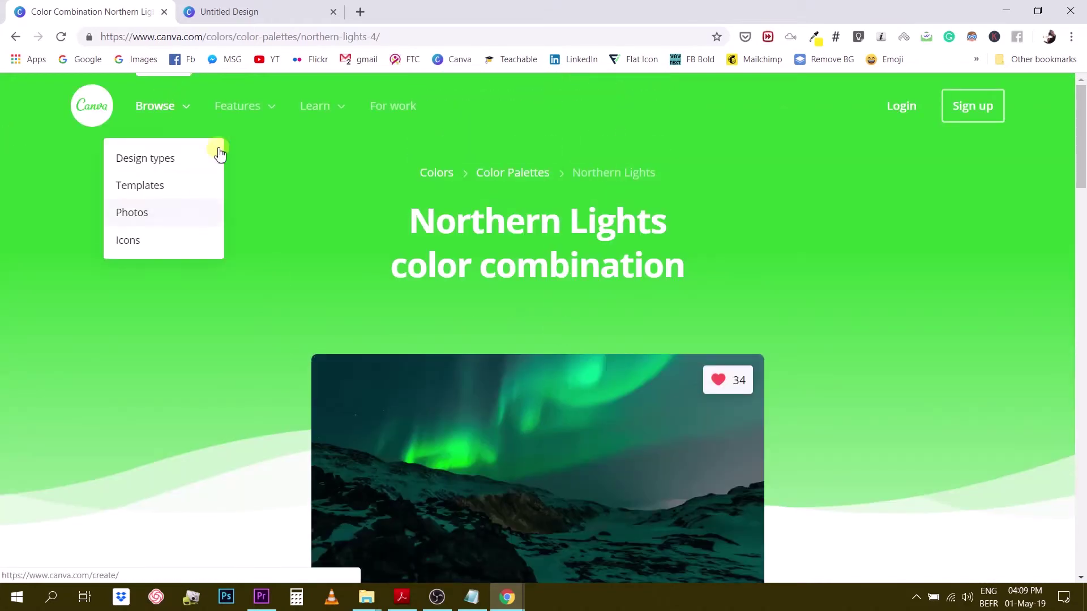
# Go up to the Colors resources page and launch the Color wheel tool.
pyautogui.click(439, 173)
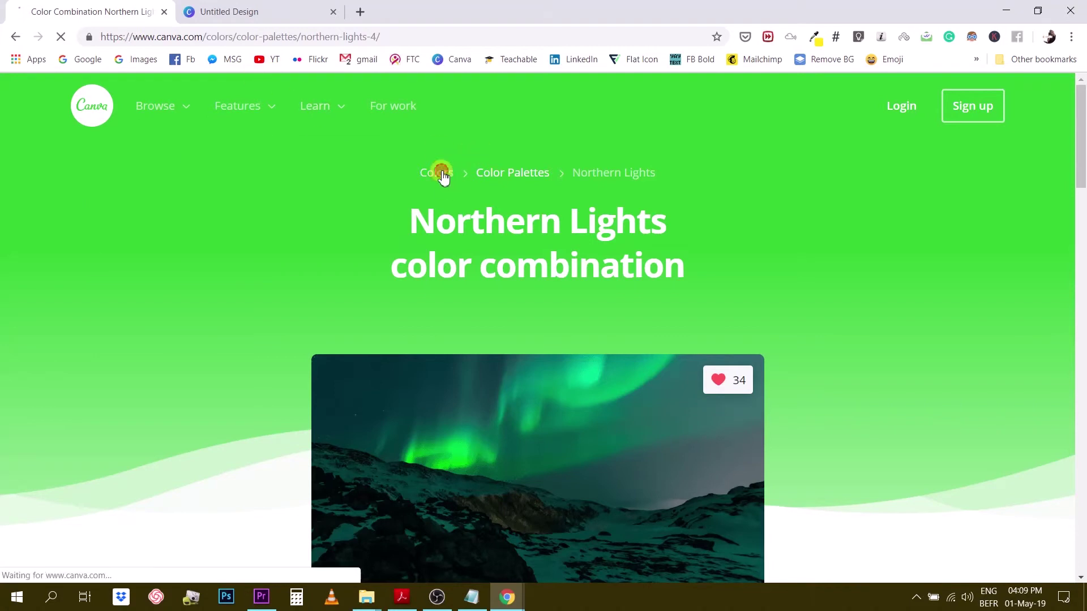
pyautogui.scroll(-2, 436, 328)
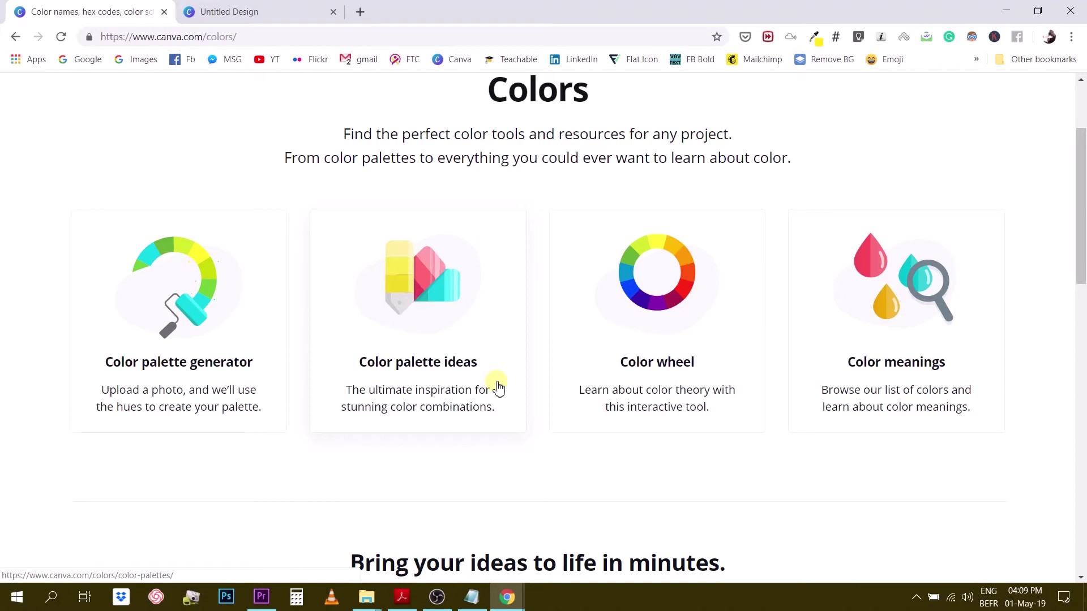
pyautogui.click(659, 290)
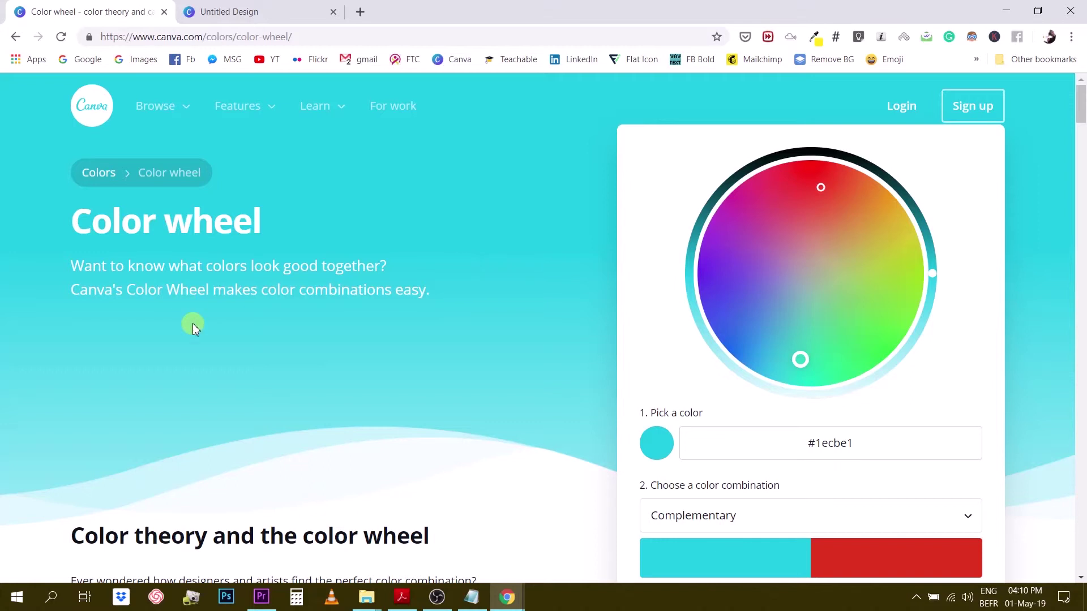
# Drag the color wheel handle to try different base colours.
pyautogui.scroll(-3, 518, 325)
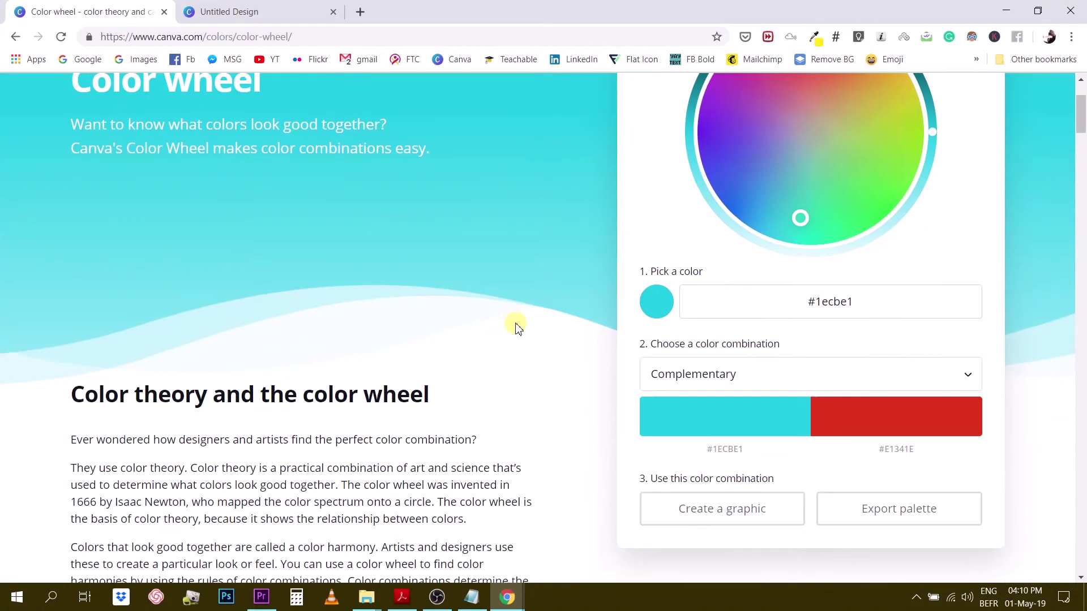
pyautogui.scroll(3, 620, 292)
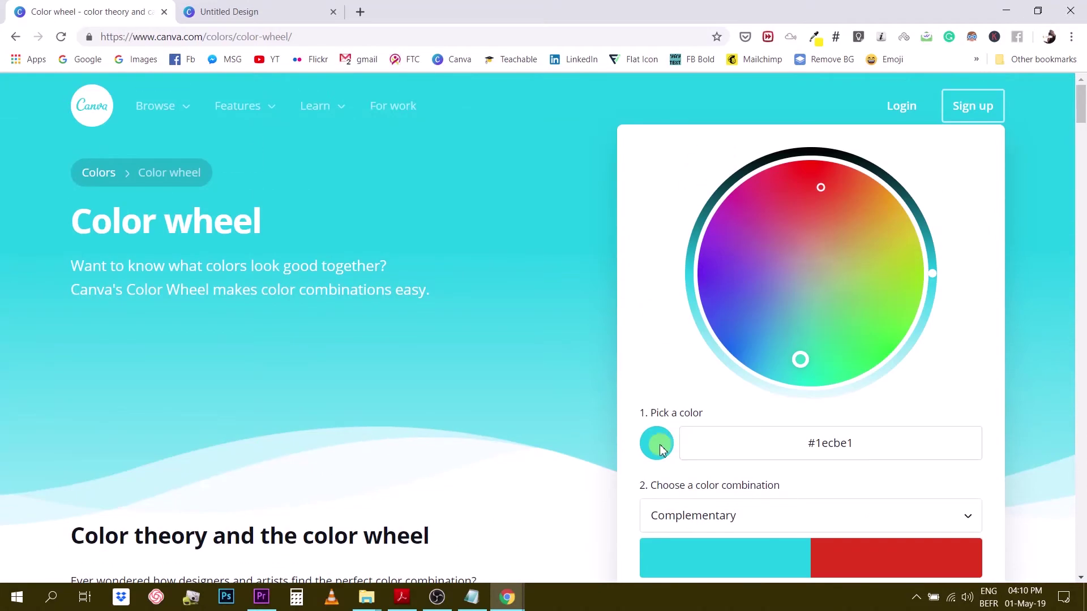
pyautogui.moveTo(760, 288); pyautogui.dragTo(796, 327)
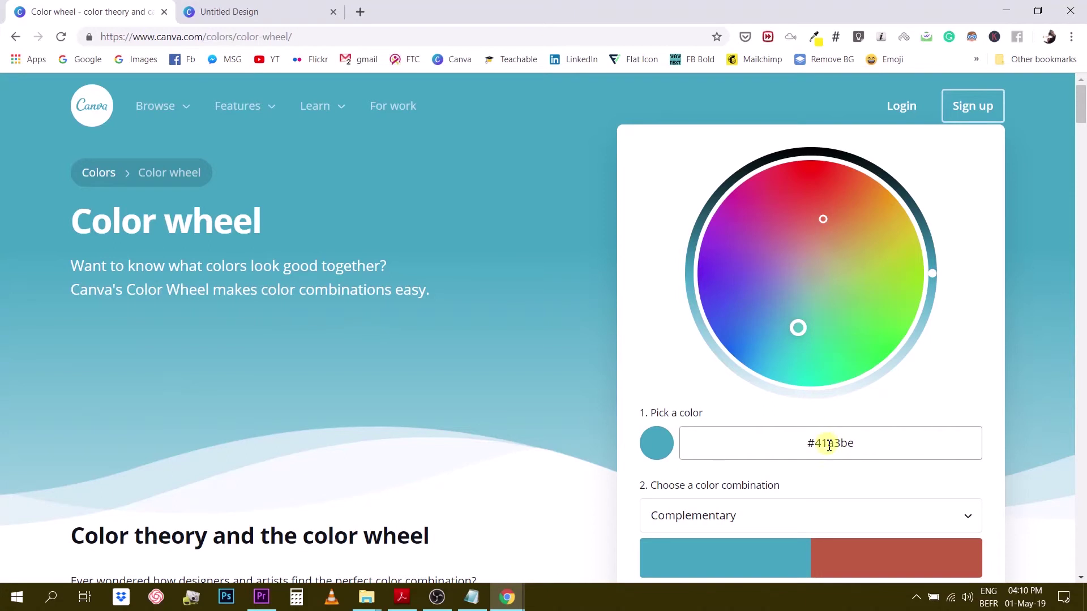
# Copy ffe815 from the eyedropper extension and paste it over the 41a3be base colour code.
pyautogui.click(817, 38)
pyautogui.doubleClick(753, 64)
pyautogui.rightClick(762, 68)
pyautogui.click(770, 70)
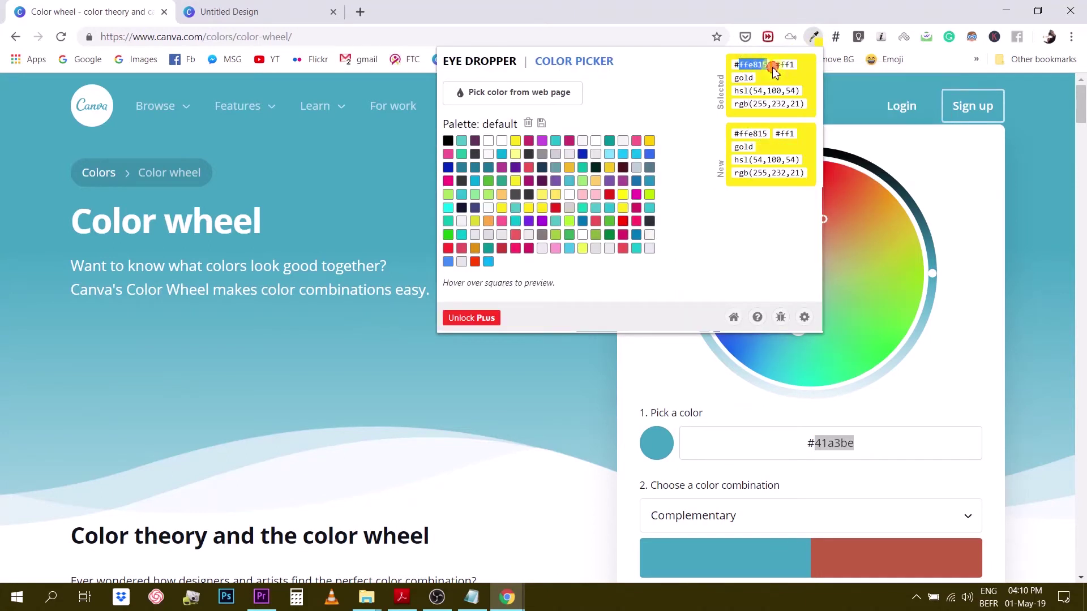
pyautogui.doubleClick(839, 449)
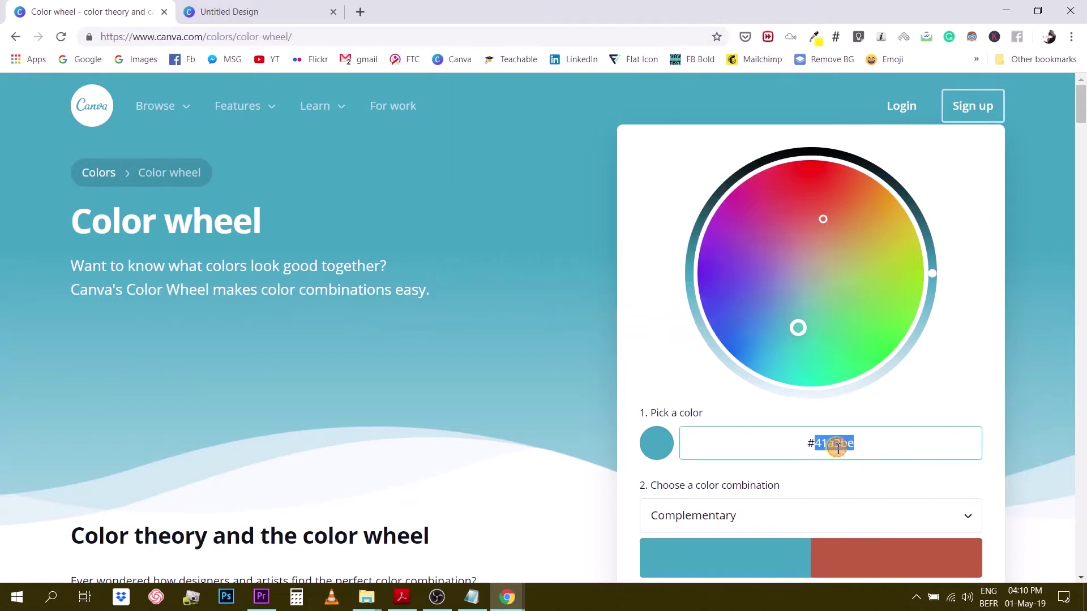
pyautogui.hotkey('ctrl', 'v')
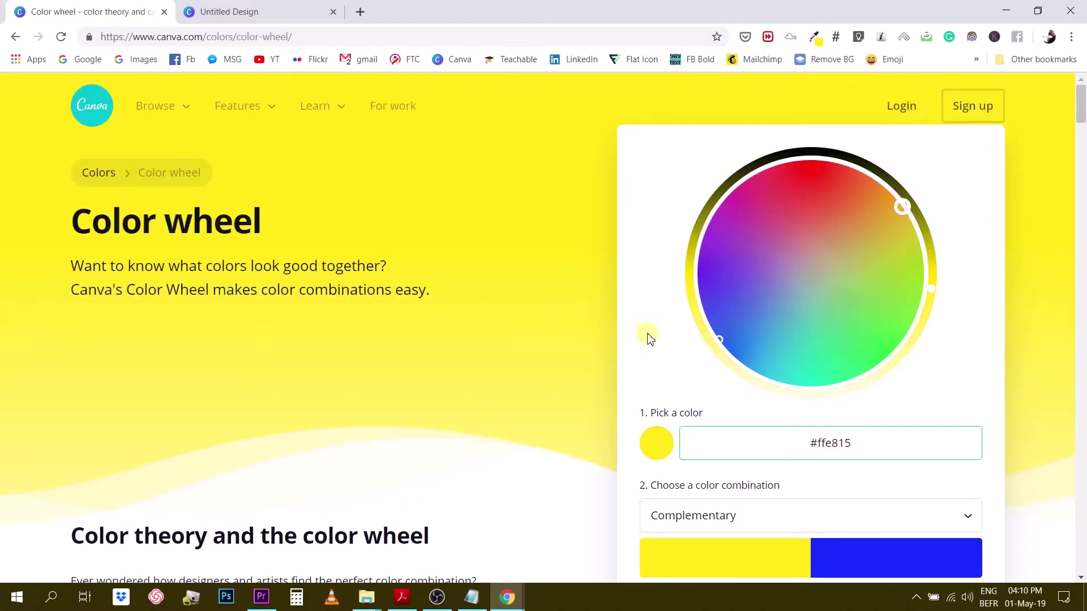
# Switch the colour combination for #ffe815 to Triadic.
pyautogui.scroll(-3, 646, 346)
pyautogui.scroll(3, 985, 285)
pyautogui.scroll(-3, 494, 283)
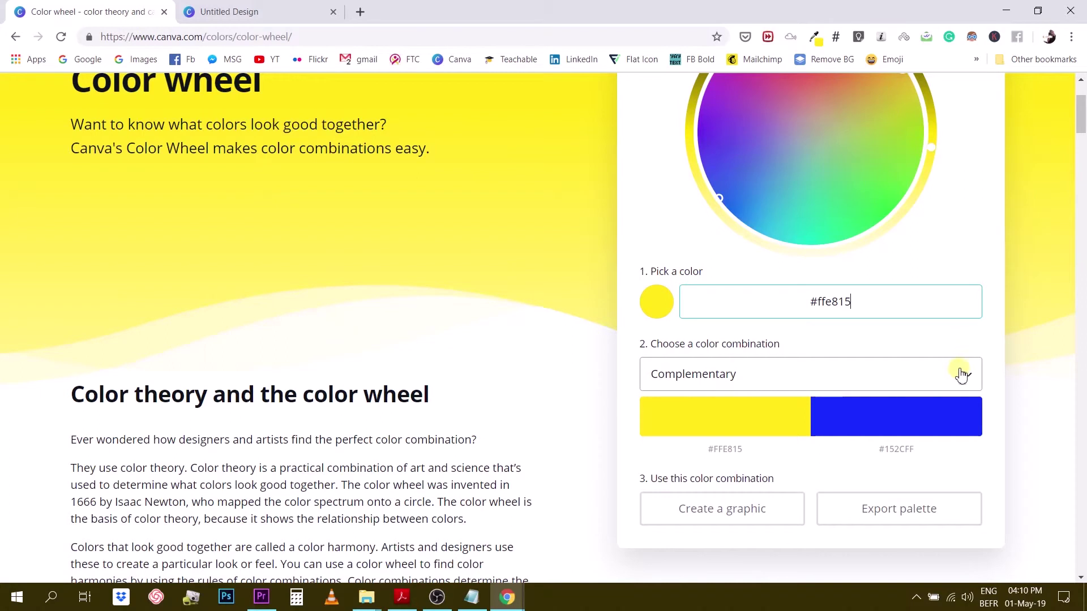
pyautogui.click(969, 381)
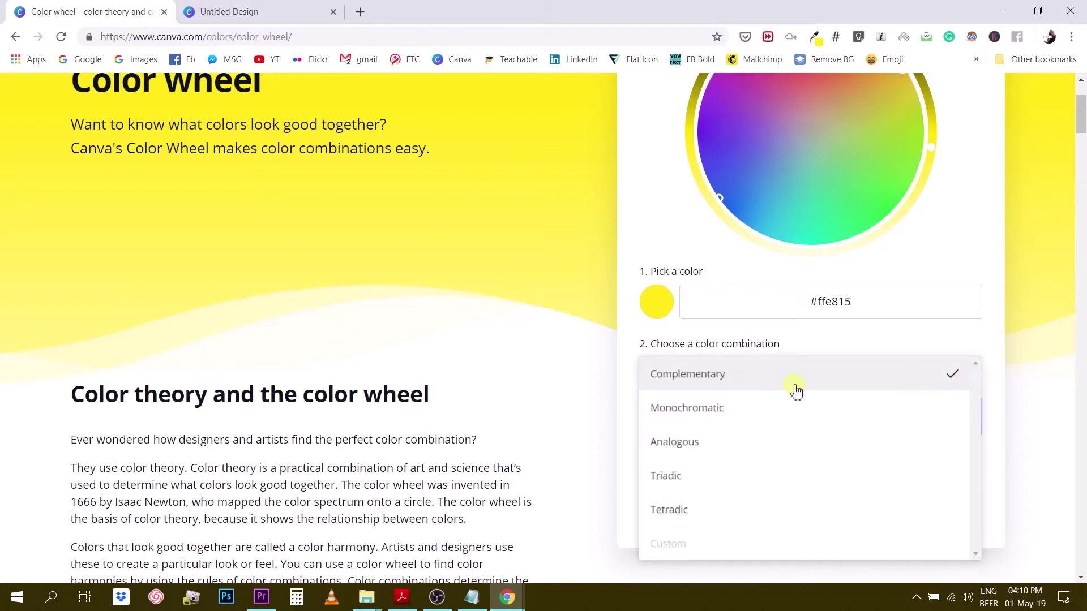
pyautogui.scroll(1, 734, 388)
pyautogui.scroll(-2, 730, 421)
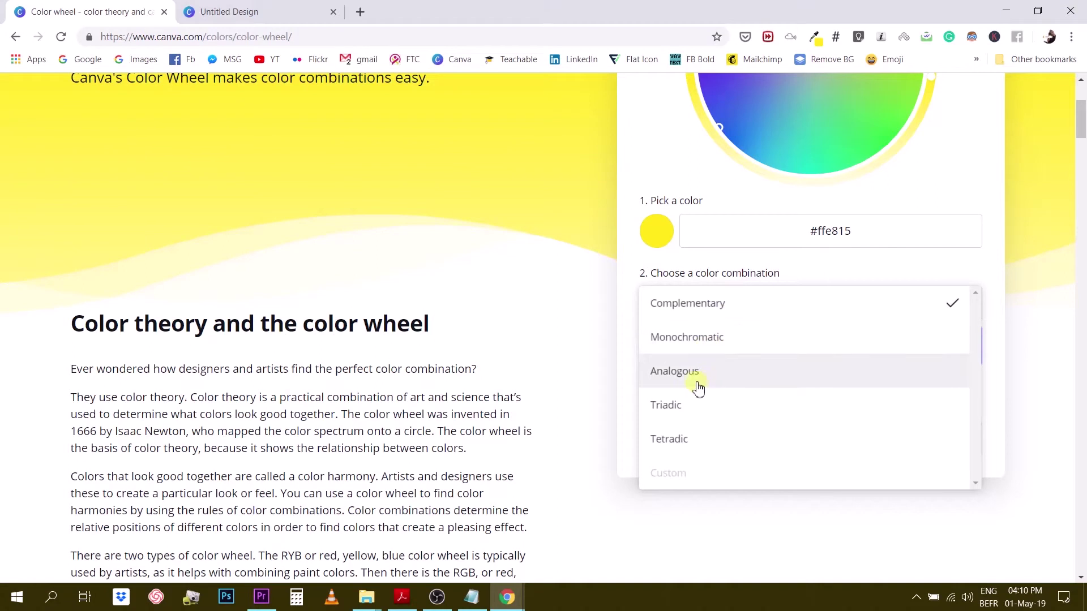
pyautogui.scroll(-1, 687, 453)
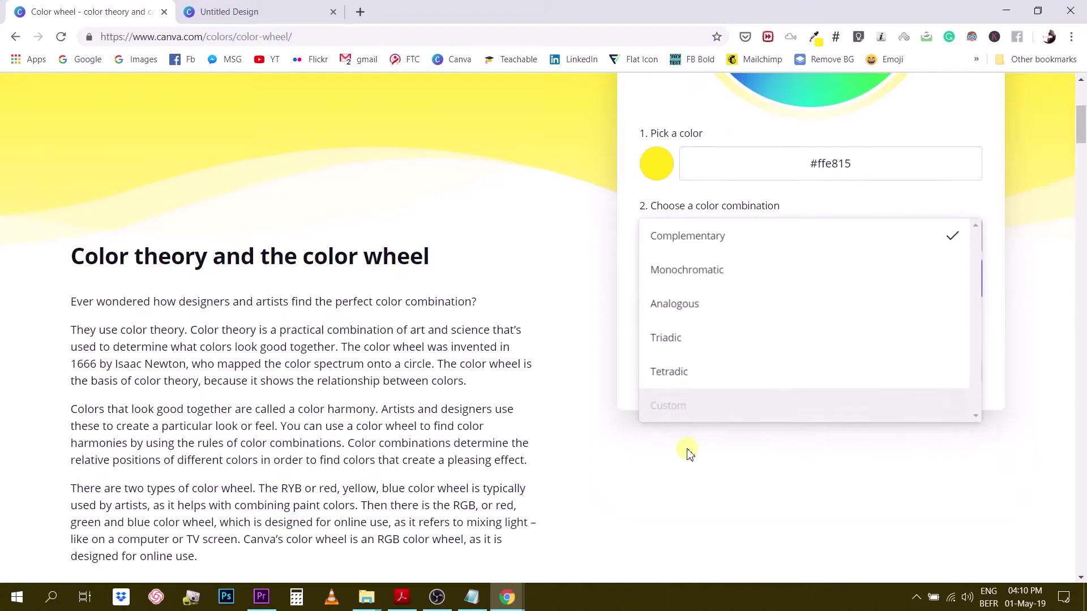
pyautogui.click(672, 336)
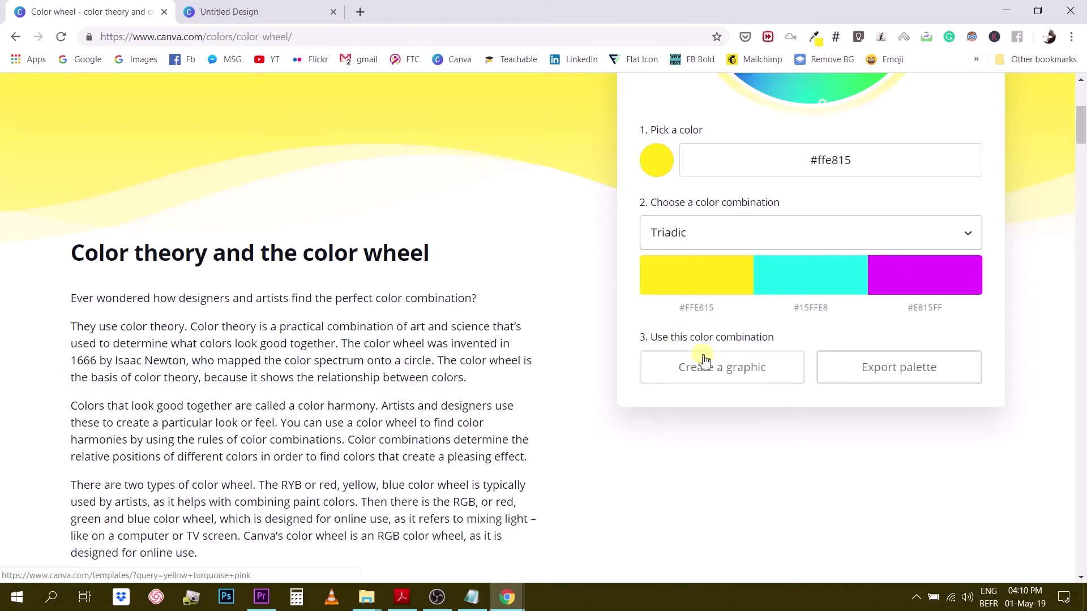
# Change the combination to Complementary, pairing #FFE815 with blue #152CFF.
pyautogui.click(950, 234)
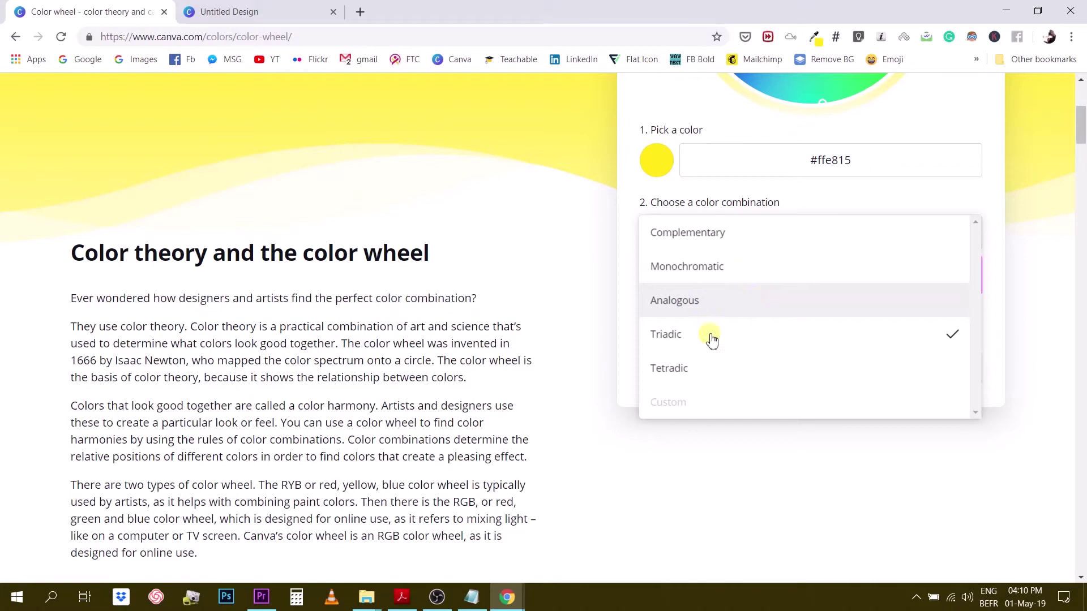
pyautogui.scroll(1, 681, 266)
pyautogui.click(685, 308)
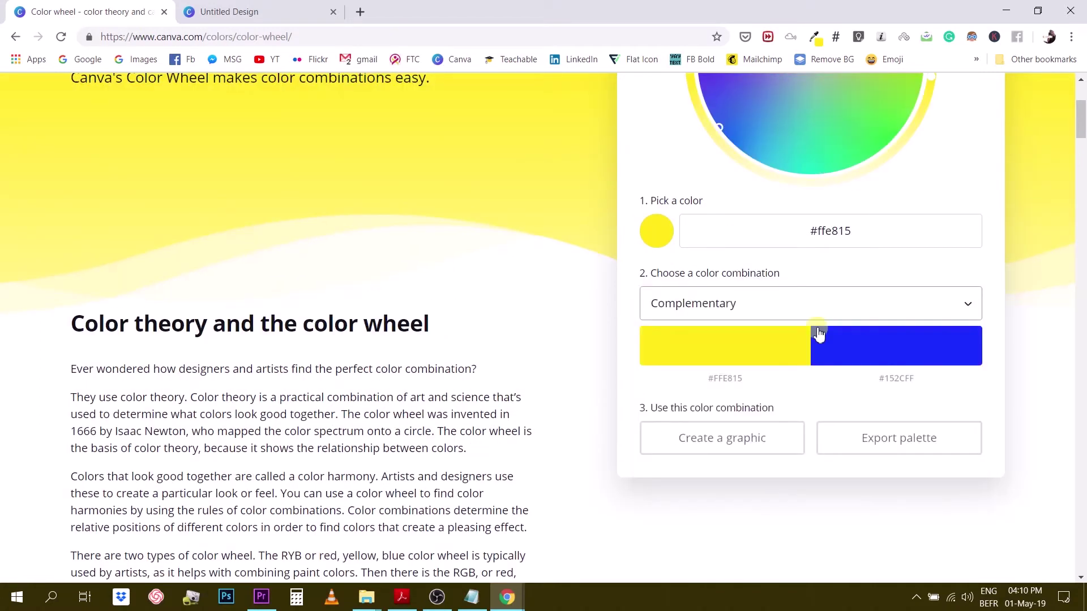
pyautogui.scroll(1, 832, 354)
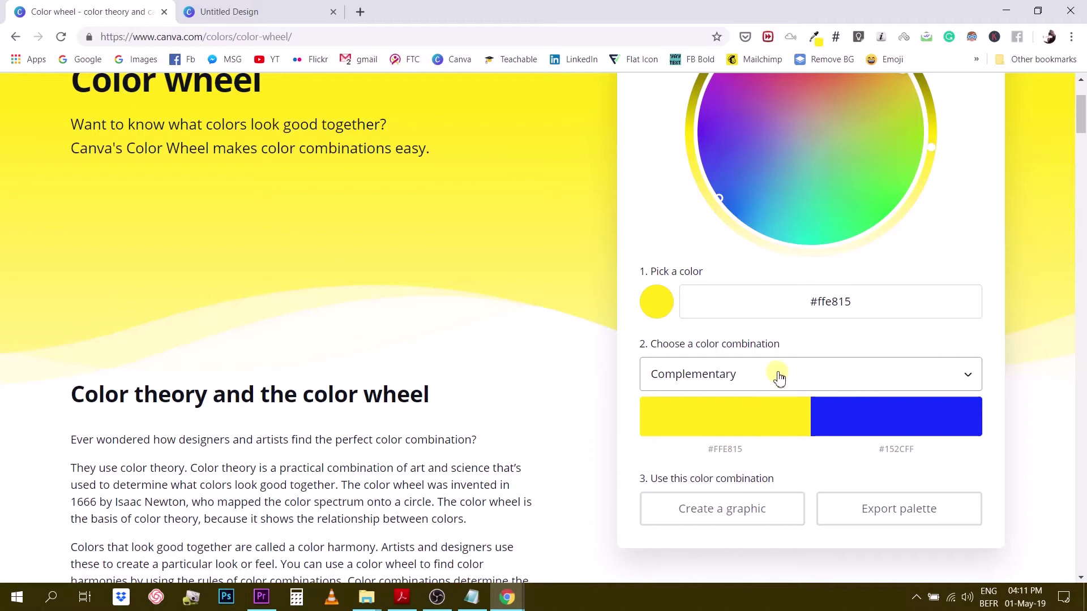
# Pick Analogous from the combination list, then switch to Monochromatic (#FFE815 with #E1CB00).
pyautogui.scroll(3, 779, 377)
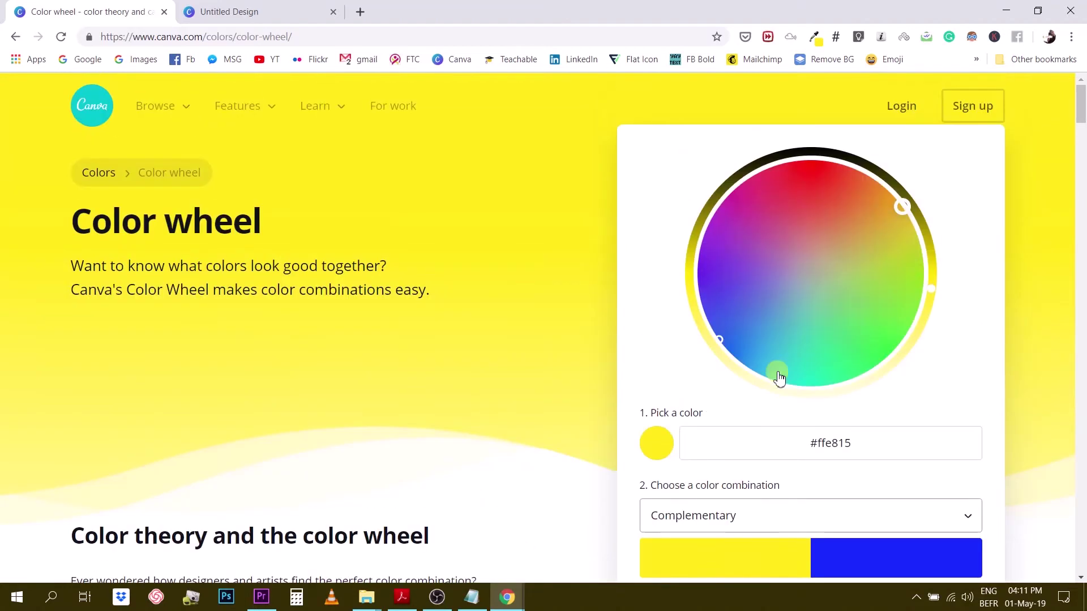
pyautogui.scroll(-1, 780, 378)
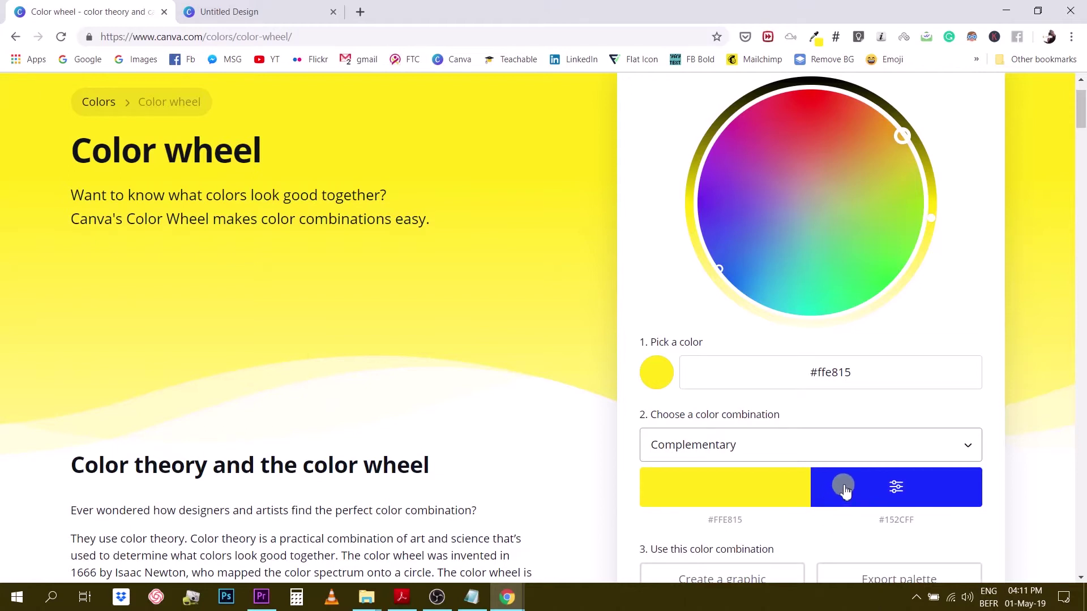
pyautogui.scroll(-1, 846, 481)
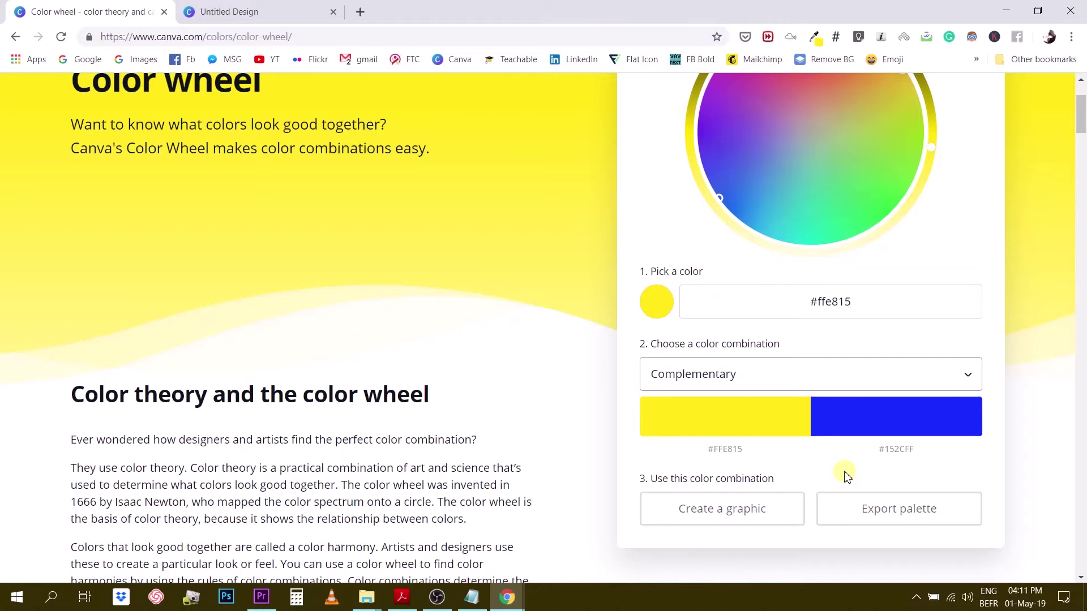
pyautogui.click(808, 372)
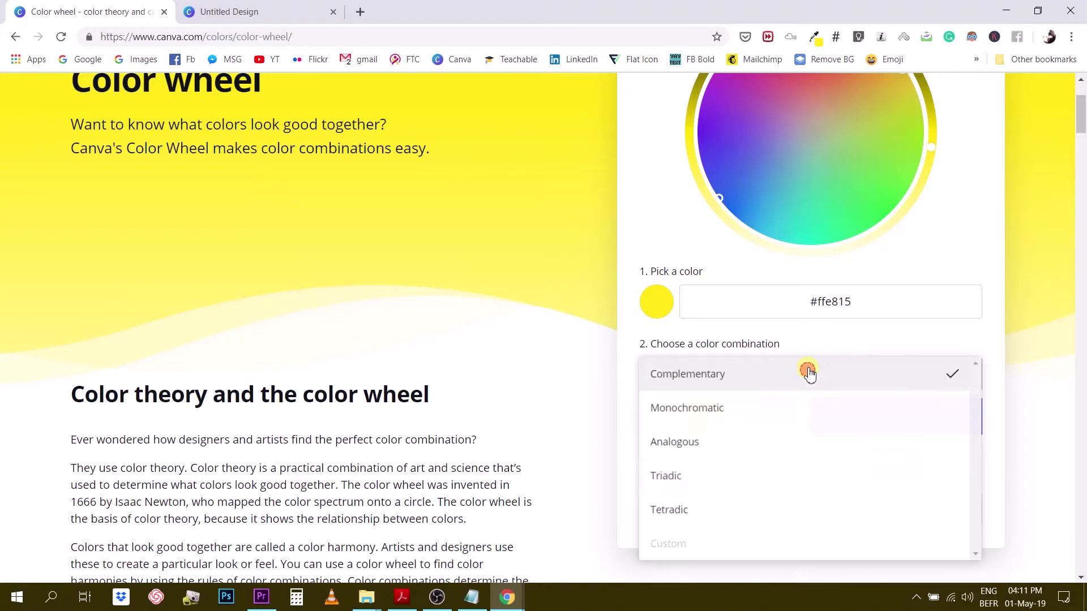
pyautogui.click(739, 447)
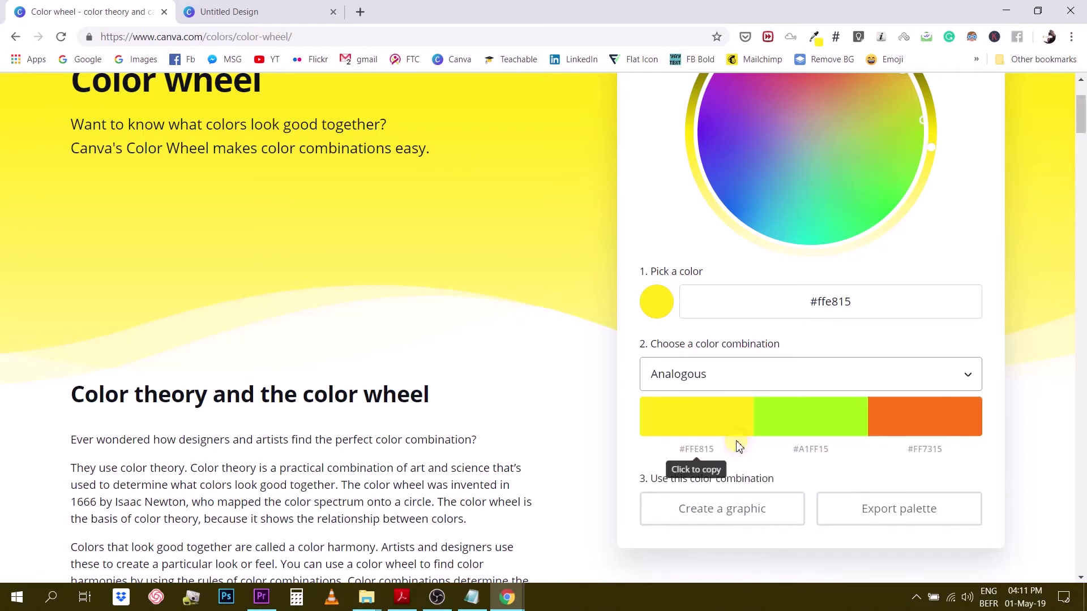
pyautogui.click(813, 376)
pyautogui.click(739, 408)
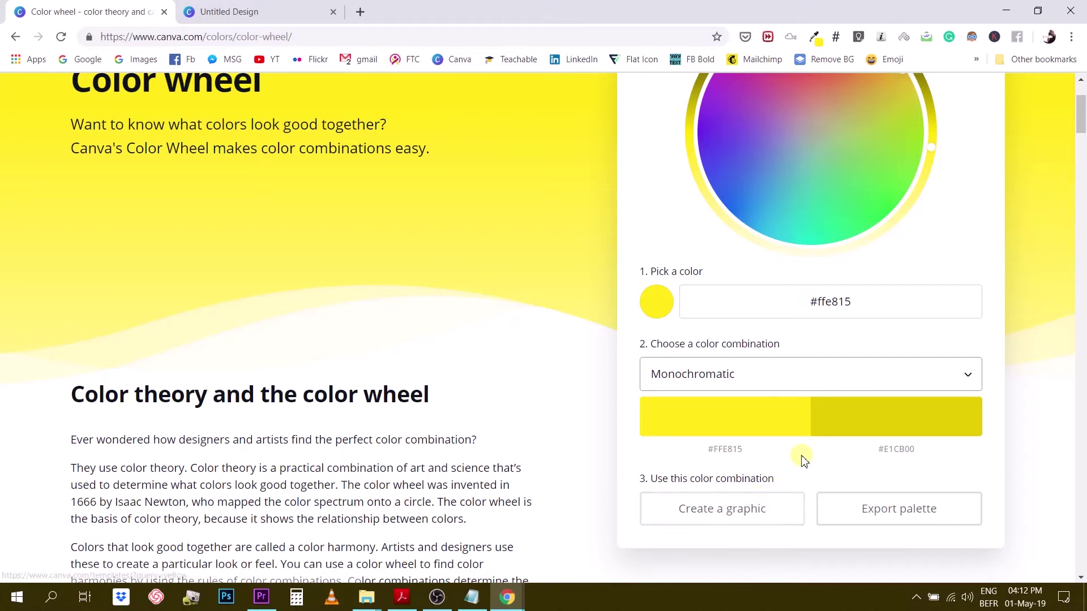
pyautogui.scroll(-1, 807, 422)
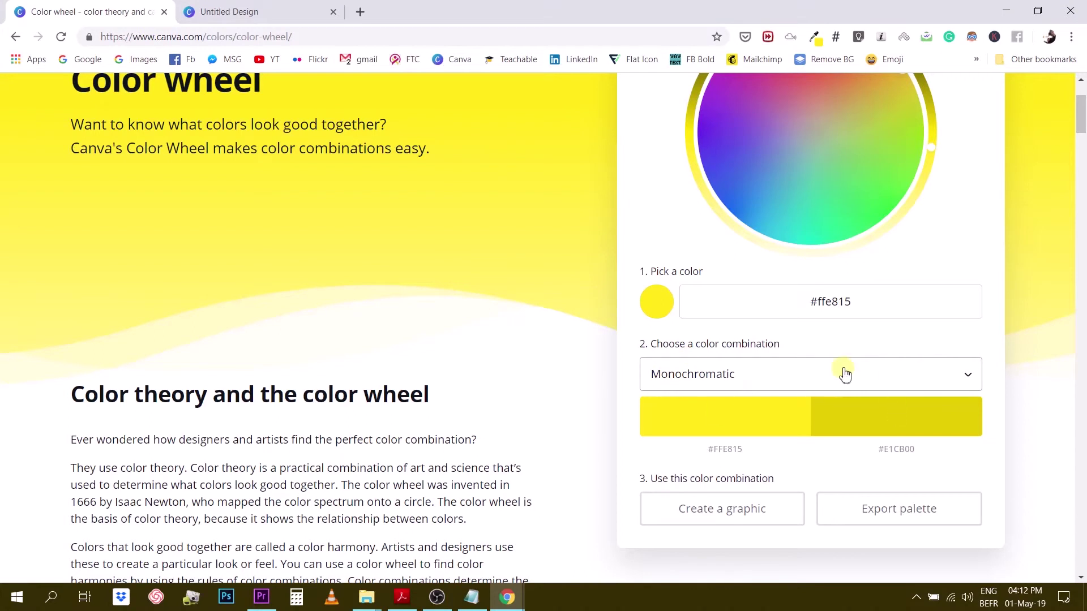
pyautogui.scroll(-14, 436, 389)
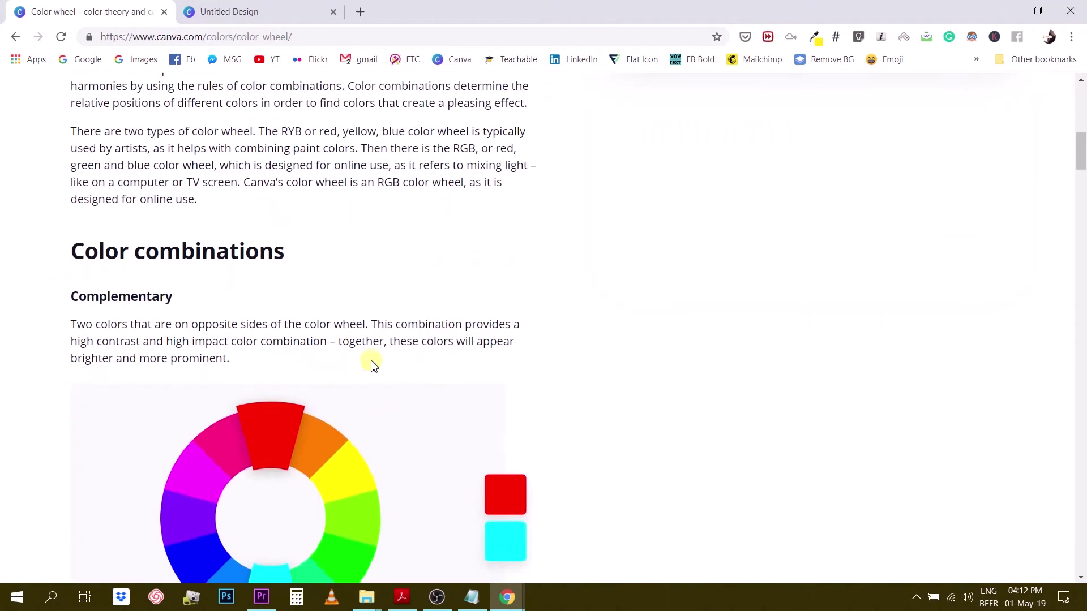
pyautogui.scroll(-20, 331, 243)
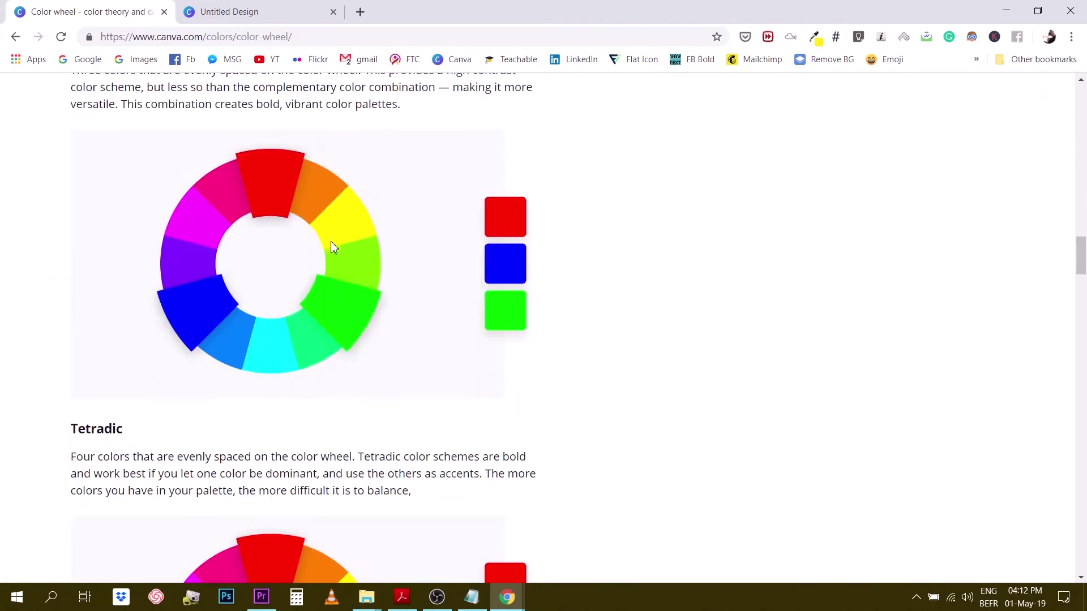
pyautogui.scroll(-19, 333, 255)
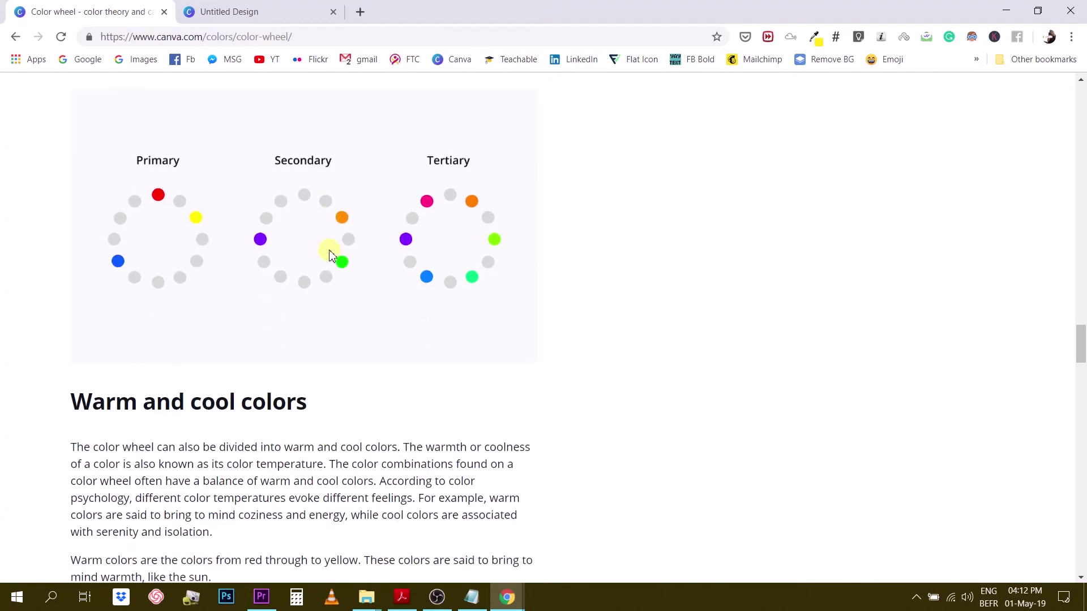
pyautogui.scroll(-14, 331, 263)
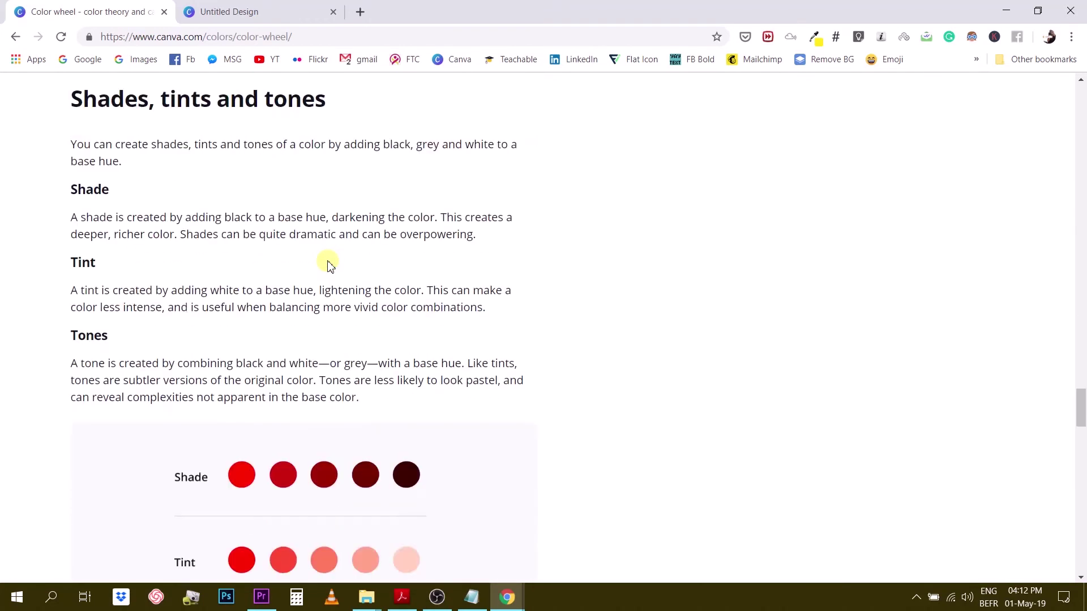
pyautogui.scroll(-10, 328, 264)
pyautogui.scroll(8, 340, 263)
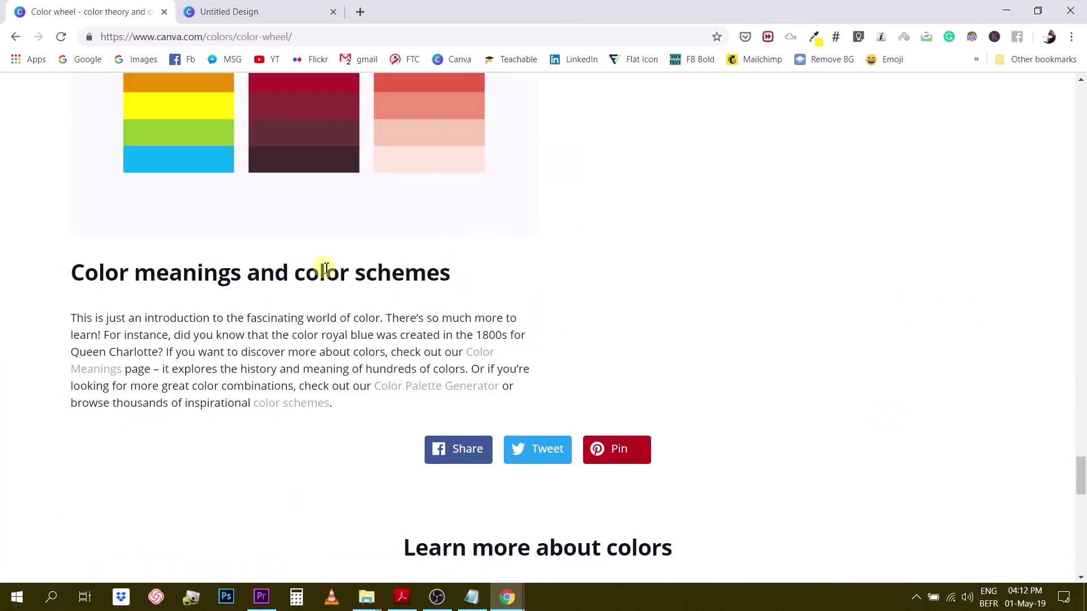
pyautogui.scroll(20, 350, 263)
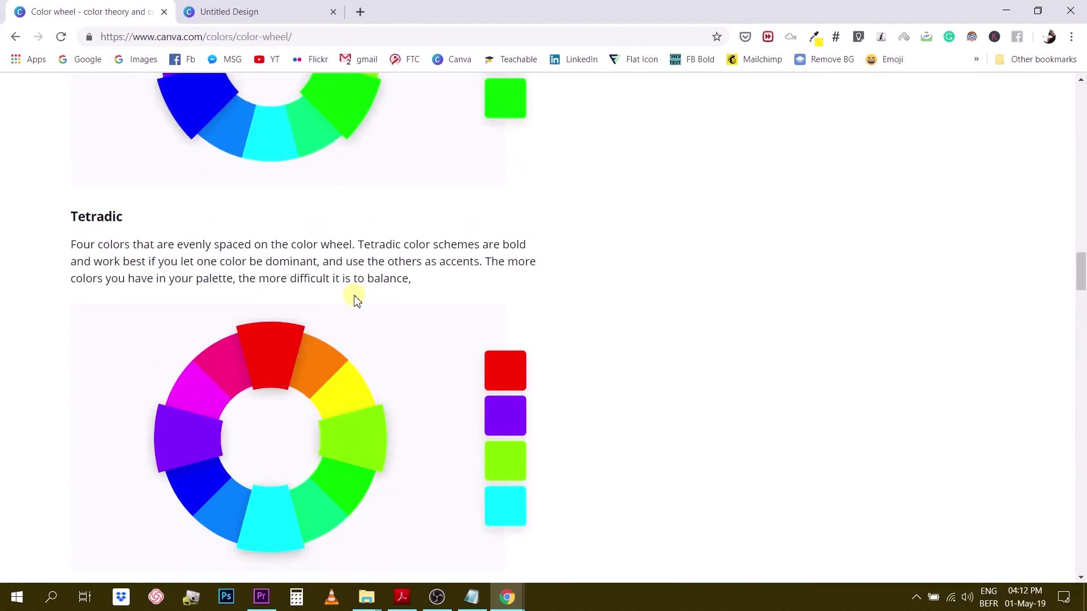
pyautogui.scroll(20, 357, 297)
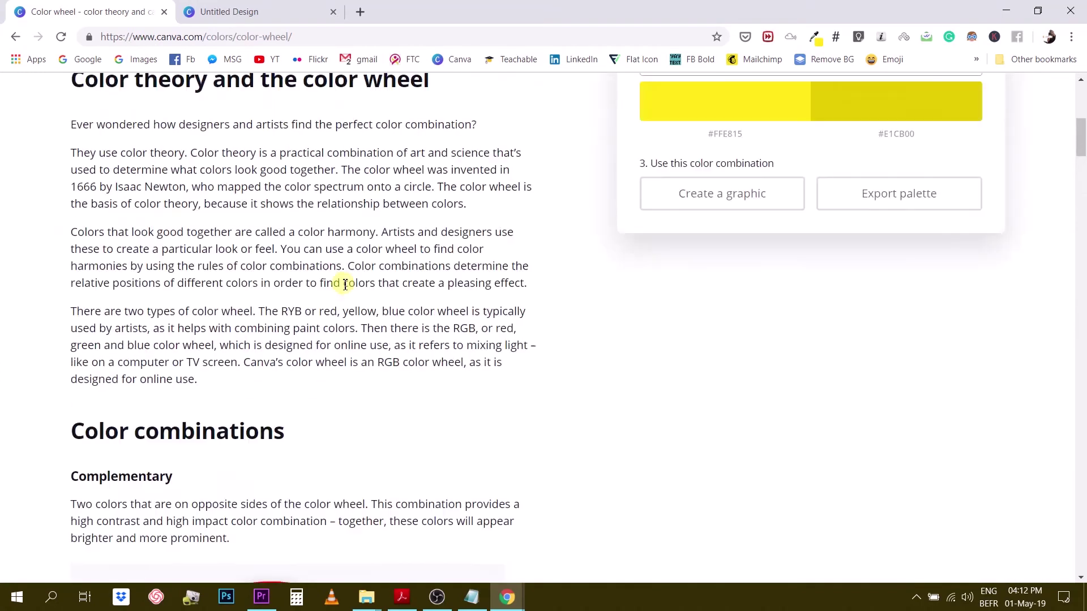
pyautogui.scroll(-1, 840, 440)
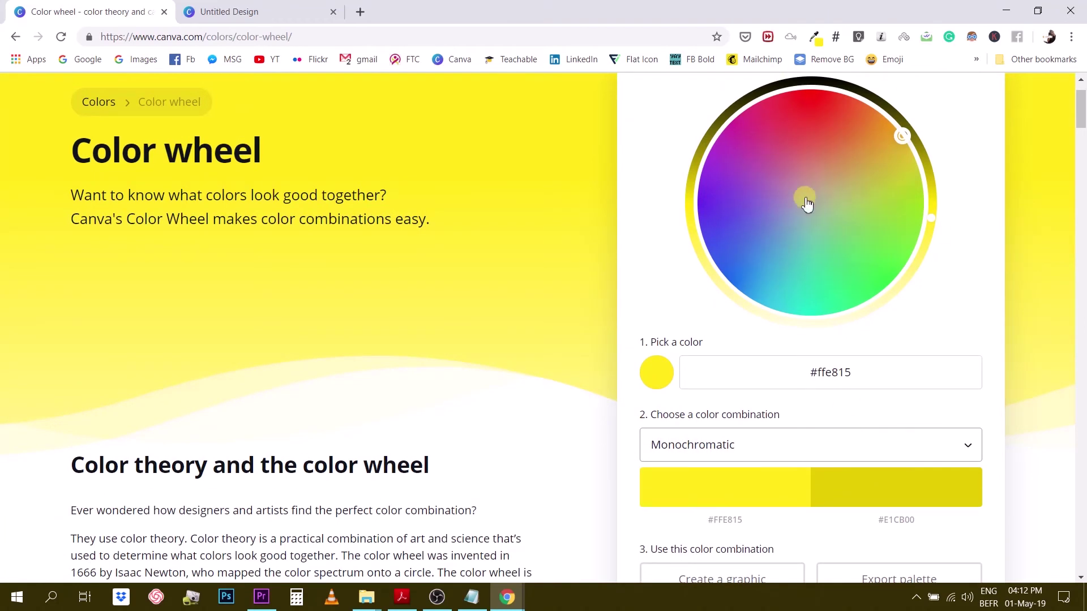
# Choose Triadic (#FFE815, #15FFE8, #E815FF) and bring up the Export palette options.
pyautogui.scroll(-2, 807, 204)
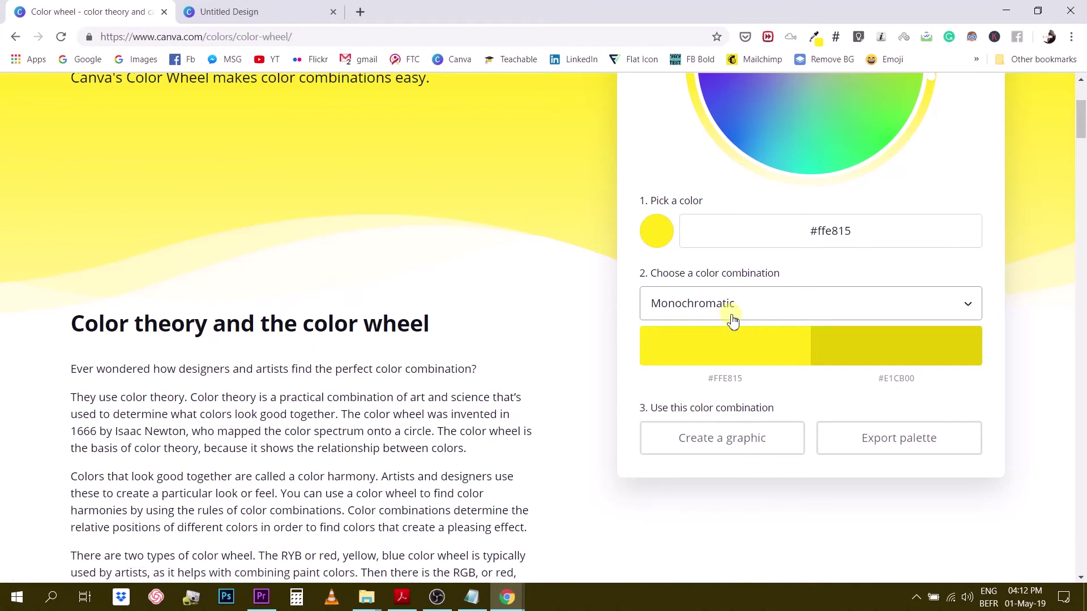
pyautogui.scroll(1, 733, 321)
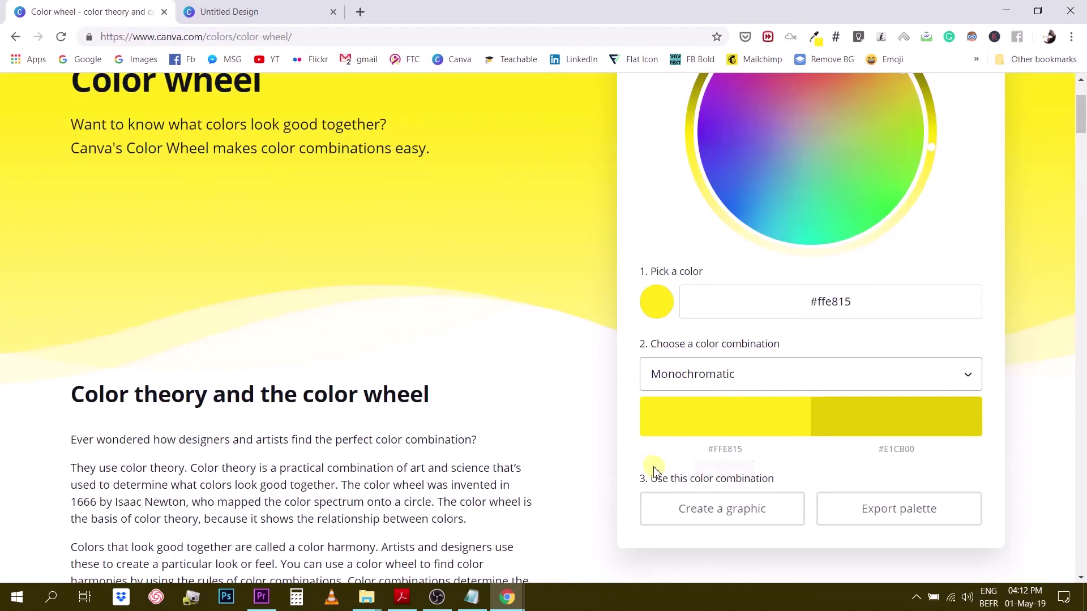
pyautogui.click(794, 383)
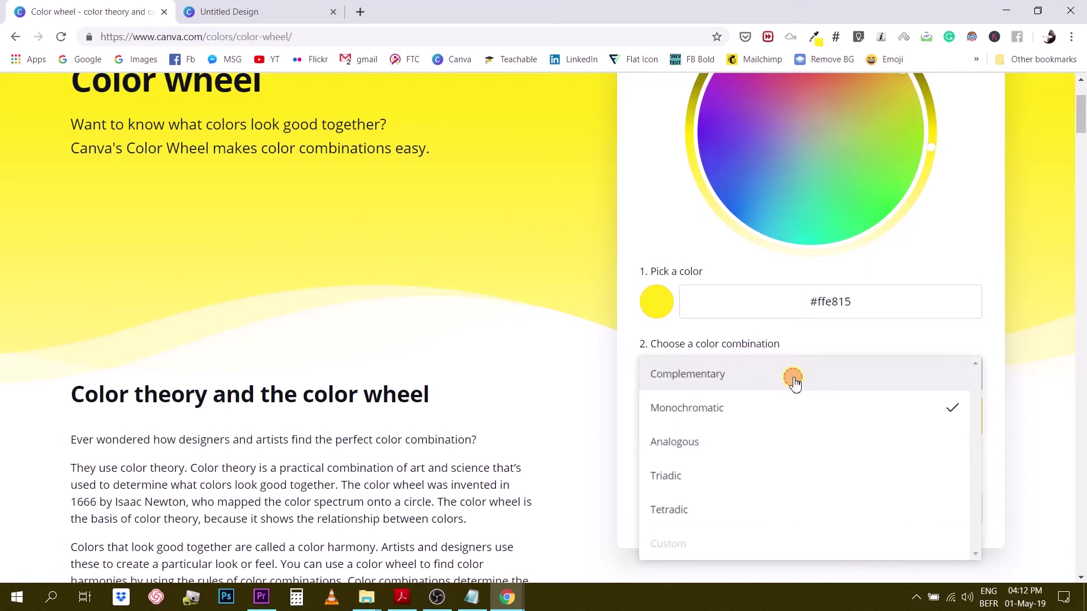
pyautogui.click(765, 477)
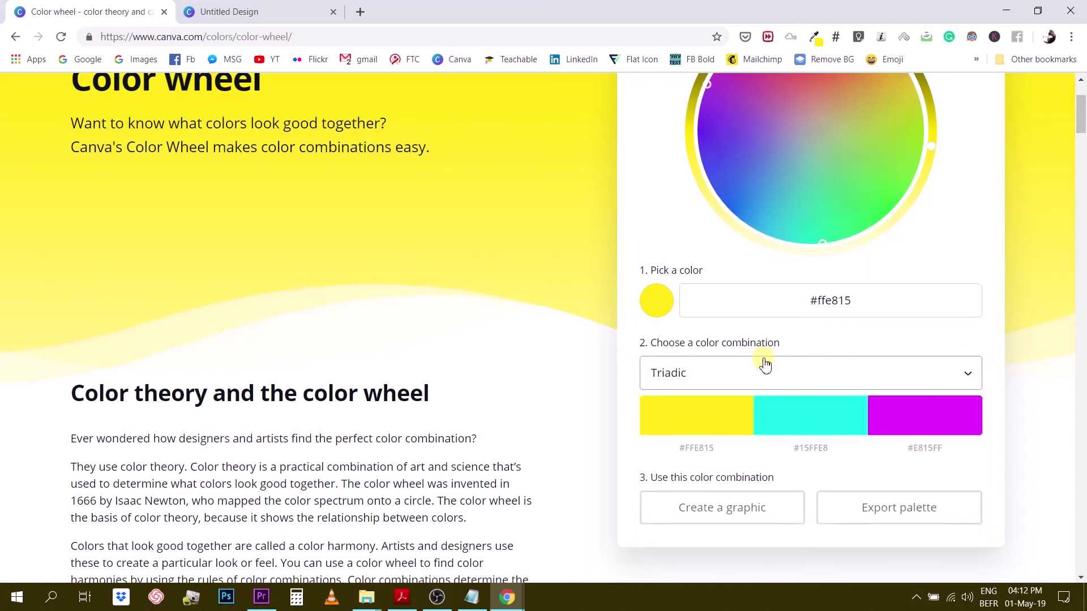
pyautogui.scroll(-1, 649, 471)
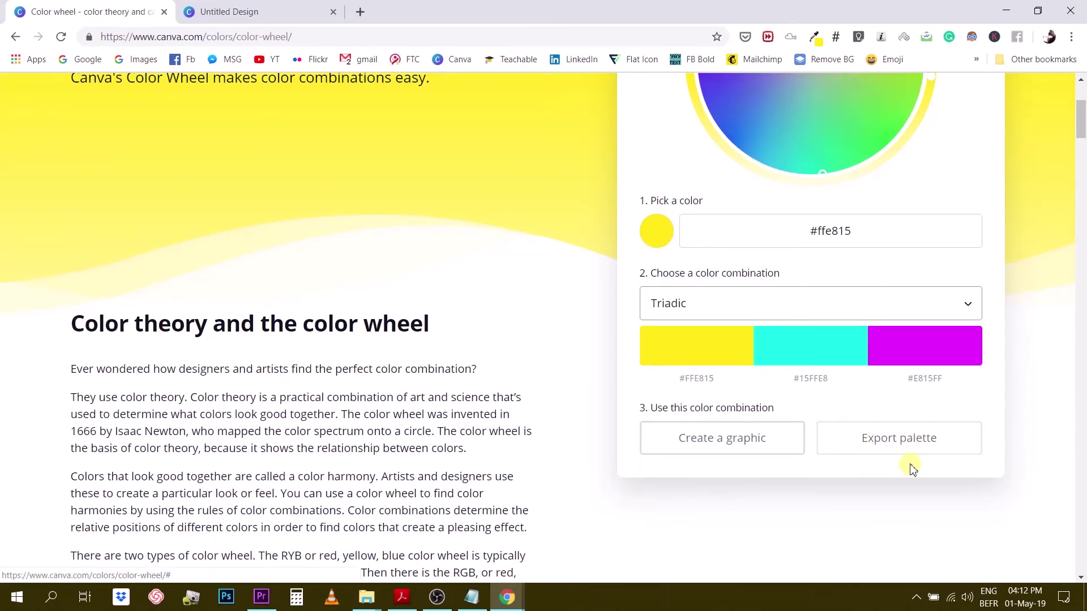
pyautogui.click(901, 446)
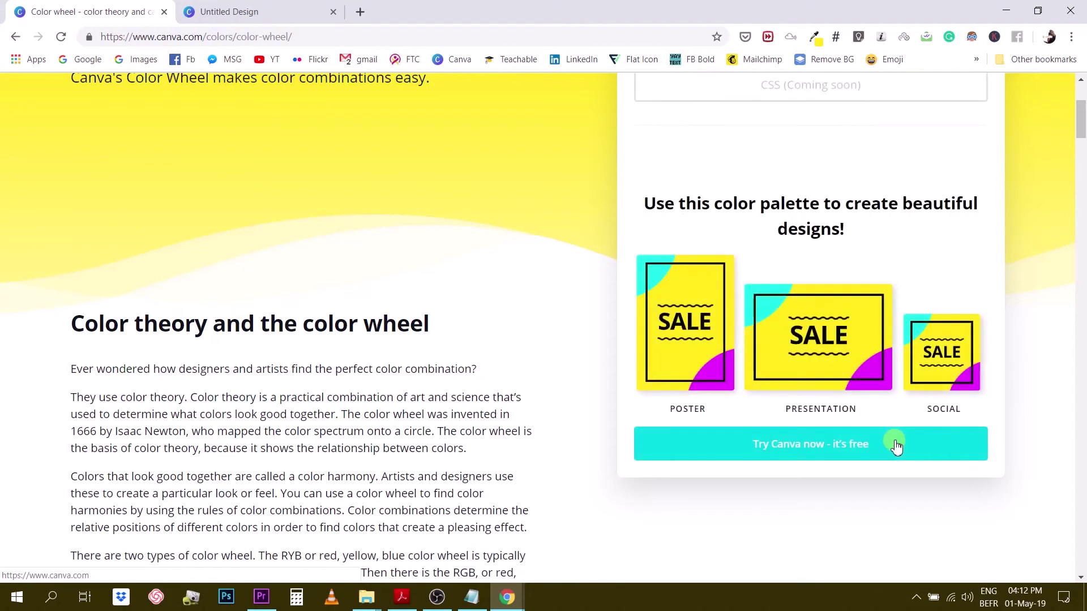
pyautogui.scroll(1, 736, 194)
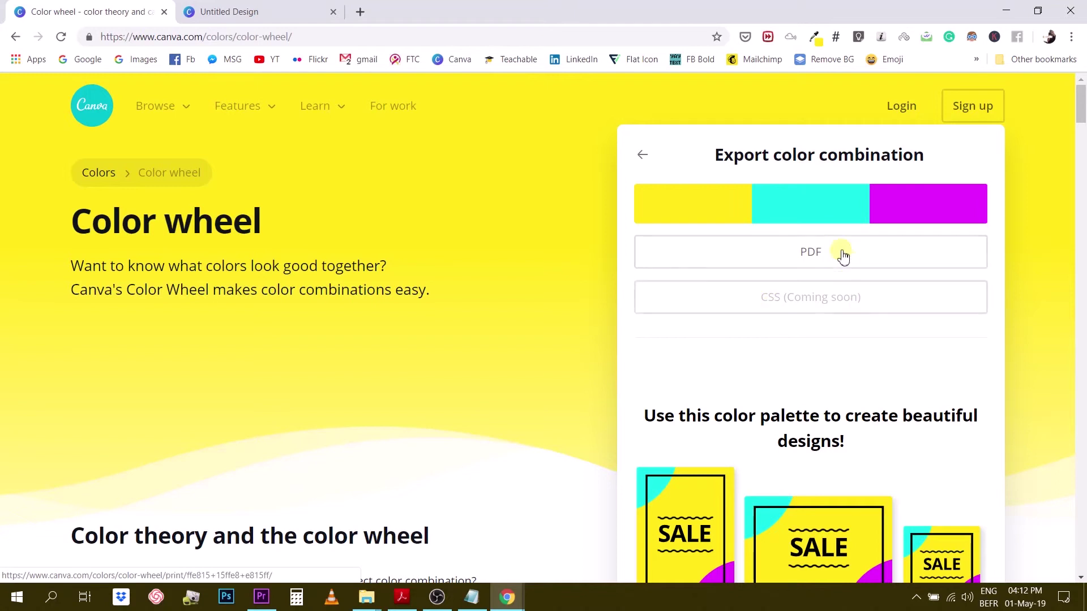
# Export the Triadic palette as a PDF page, cancel printing, and go back to the Color wheel tab.
pyautogui.click(808, 260)
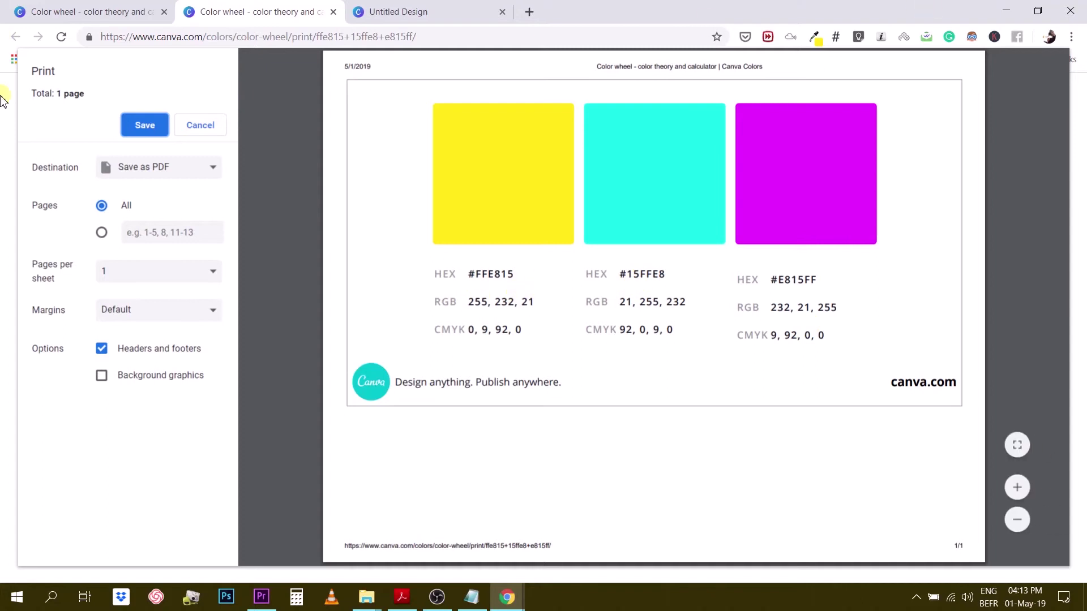
pyautogui.click(210, 126)
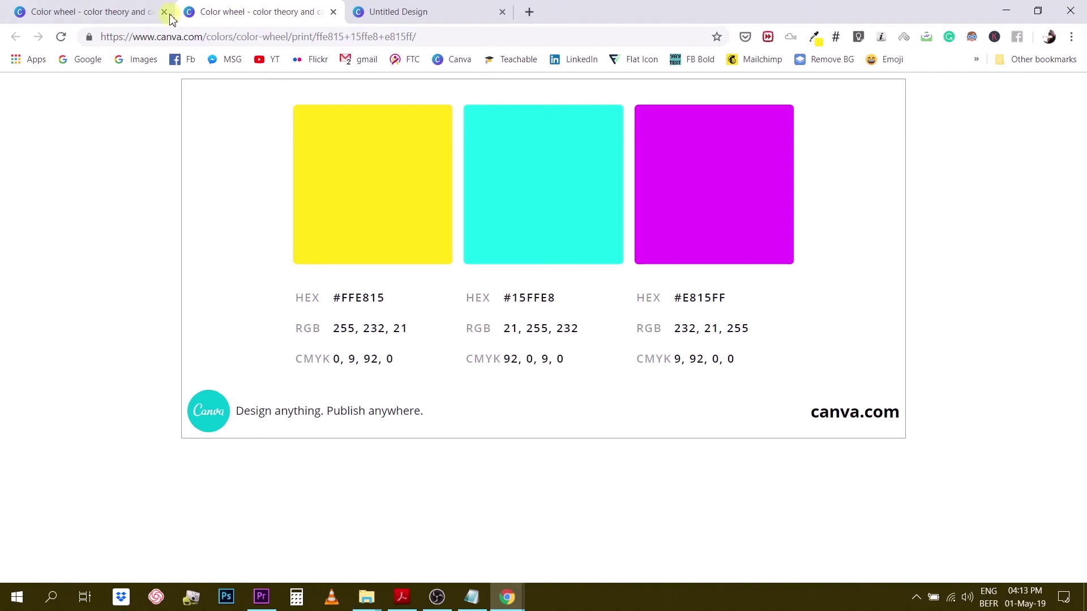
pyautogui.click(139, 12)
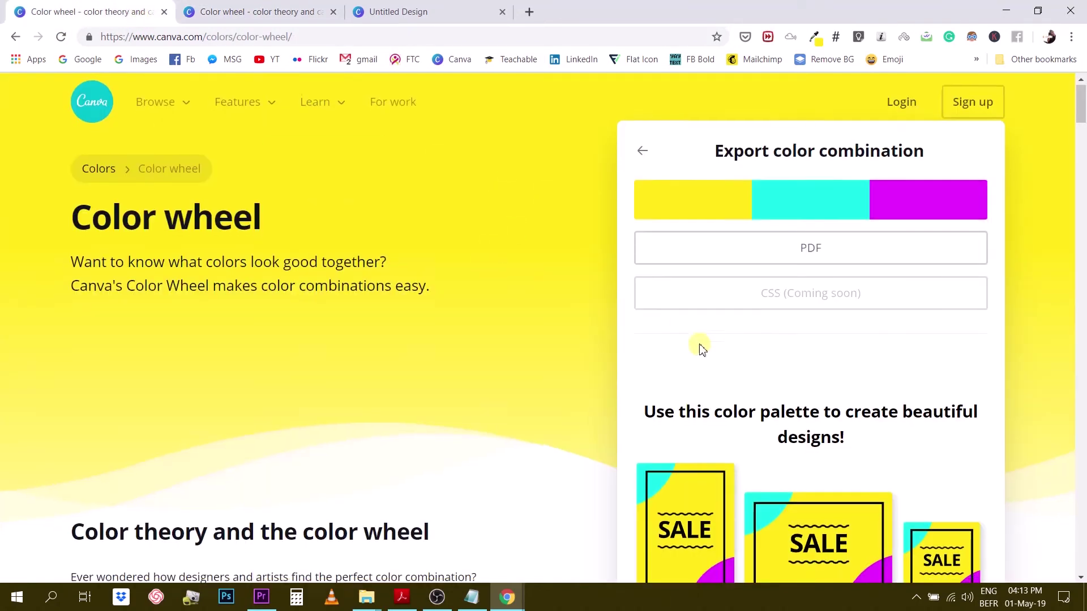
pyautogui.scroll(-15, 689, 328)
pyautogui.scroll(-9, 686, 325)
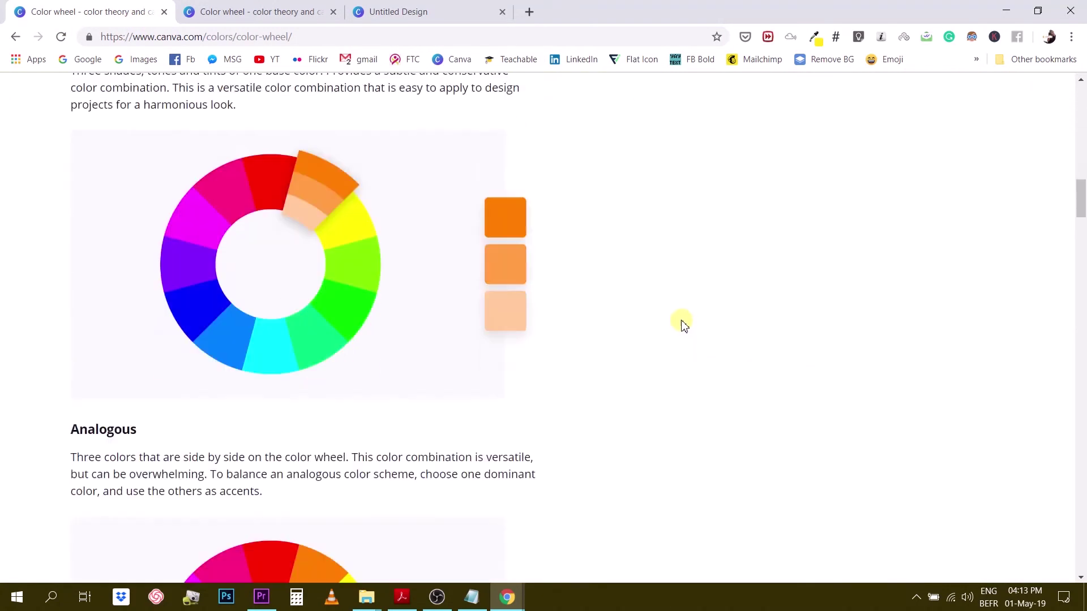
pyautogui.scroll(20, 682, 317)
pyautogui.scroll(5, 678, 305)
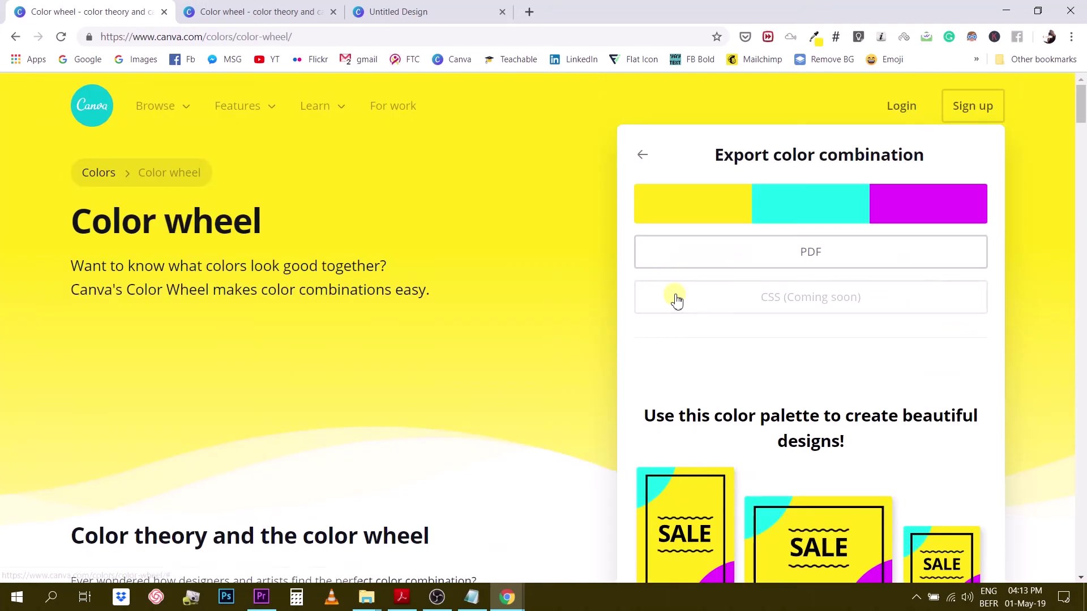
# Go to the Colors page, open Color meanings, and pick the Seafoam Green swatch.
pyautogui.click(94, 173)
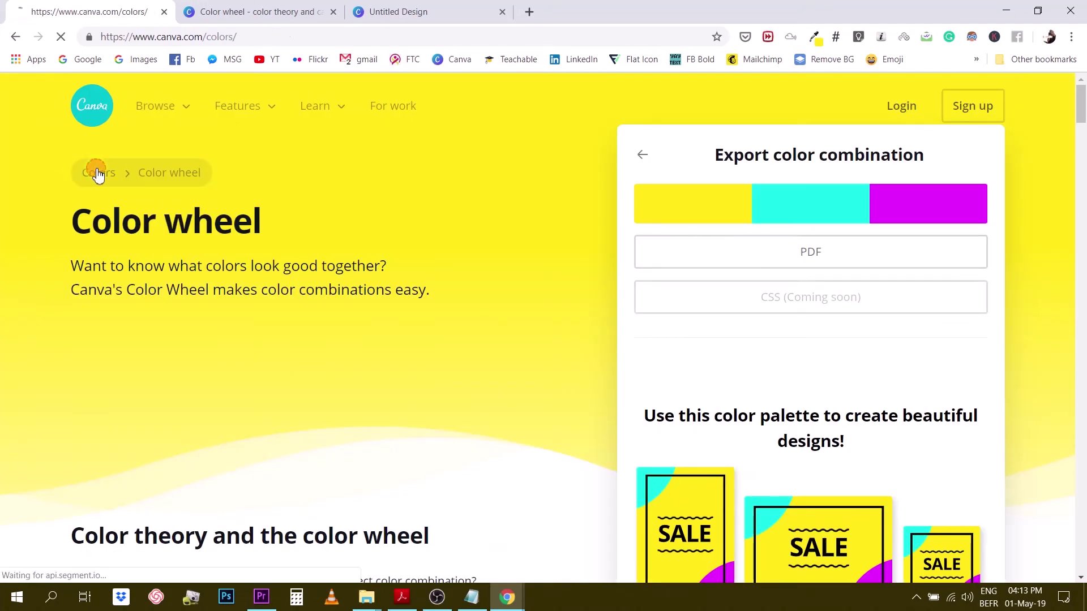
pyautogui.scroll(-4, 592, 330)
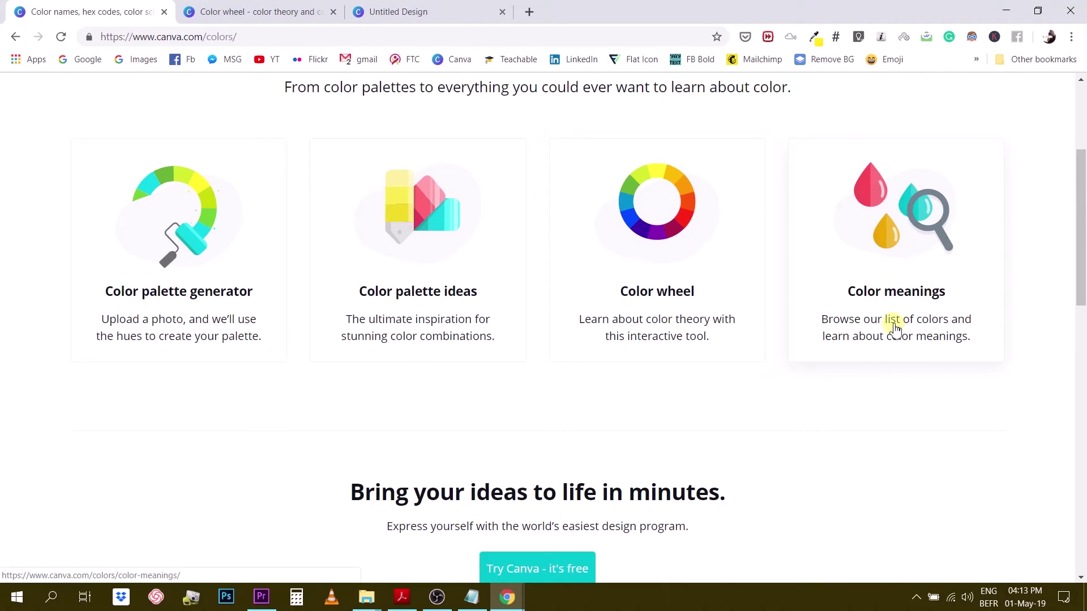
pyautogui.click(917, 255)
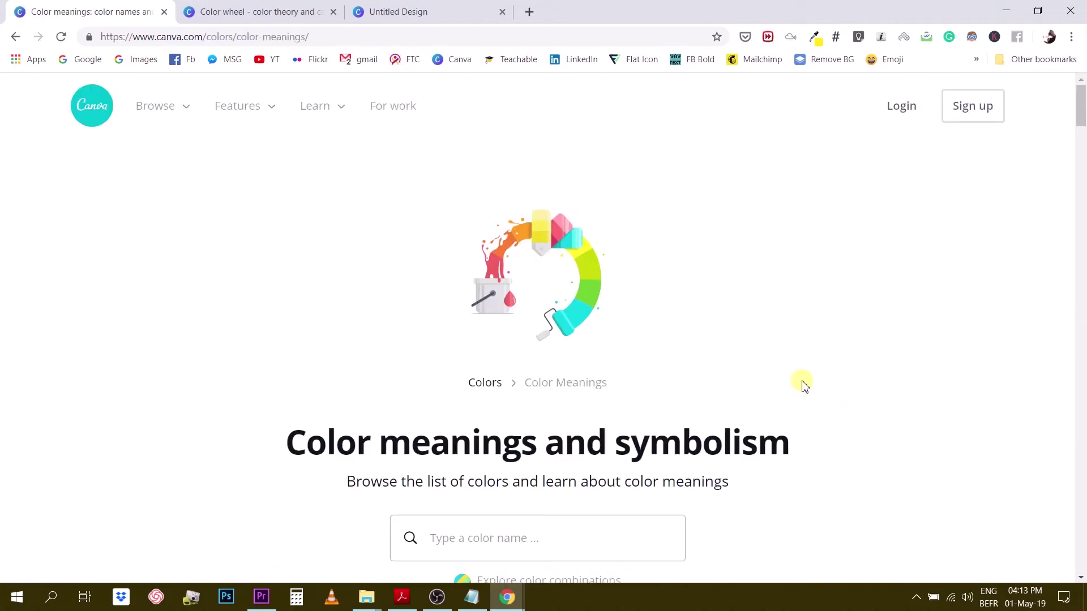
pyautogui.scroll(-13, 805, 386)
pyautogui.scroll(-15, 390, 148)
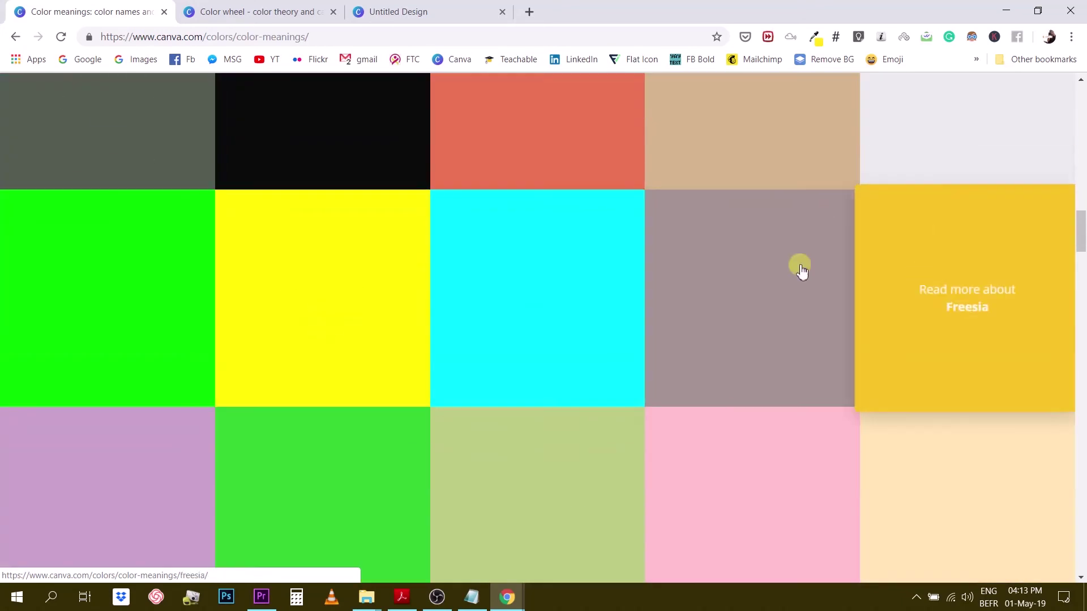
pyautogui.scroll(-8, 403, 252)
pyautogui.scroll(3, 196, 277)
pyautogui.scroll(-4, 187, 277)
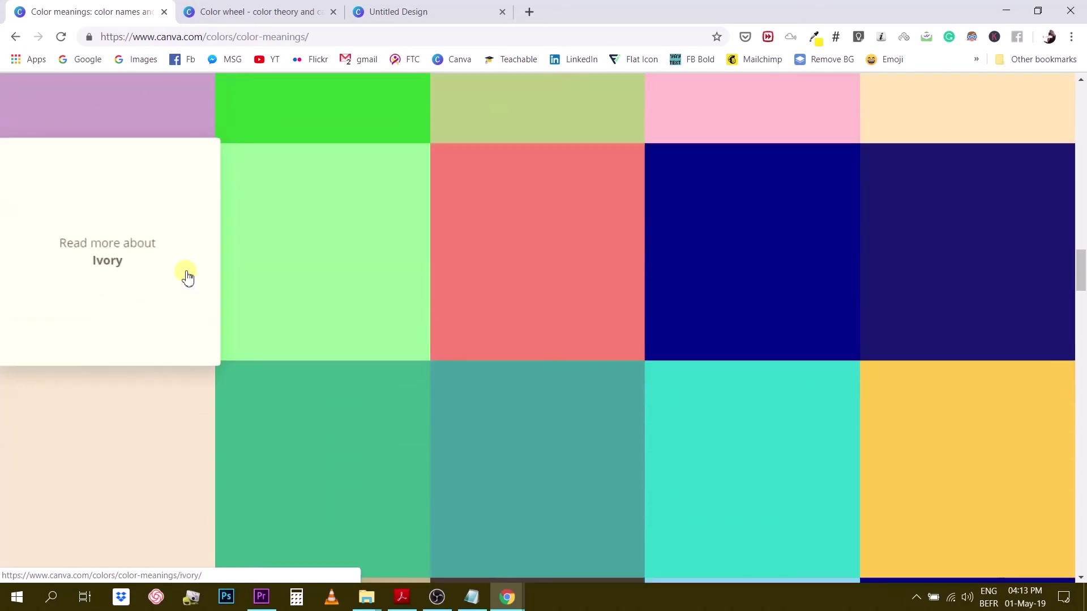
pyautogui.scroll(-2, 188, 277)
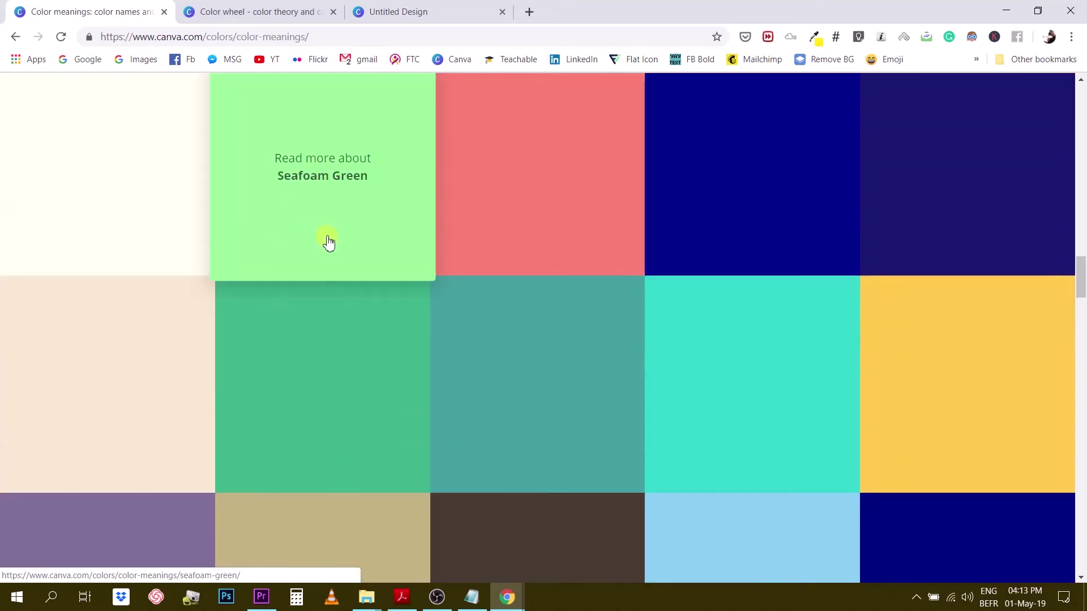
pyautogui.click(323, 212)
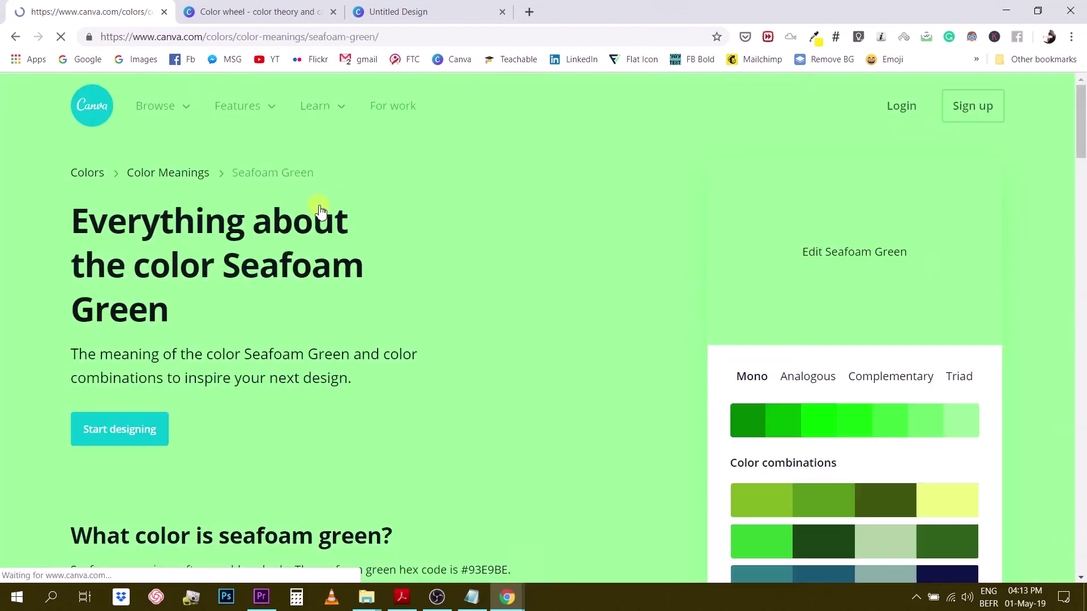
# Read through the Seafoam Green article and copy the Mono shade #0EFF0E.
pyautogui.scroll(-5, 317, 212)
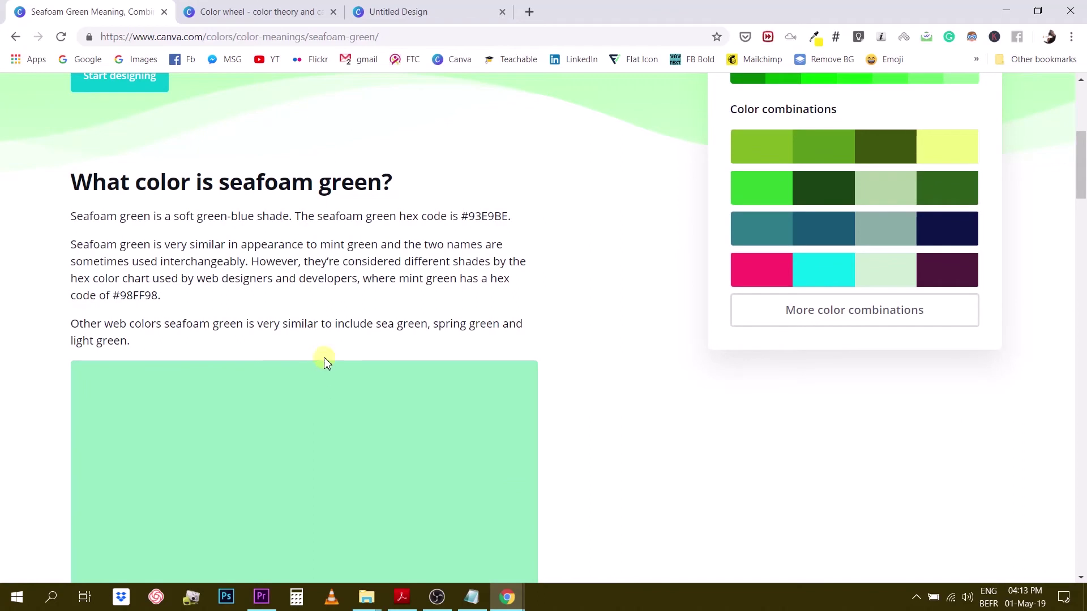
pyautogui.scroll(-7, 170, 223)
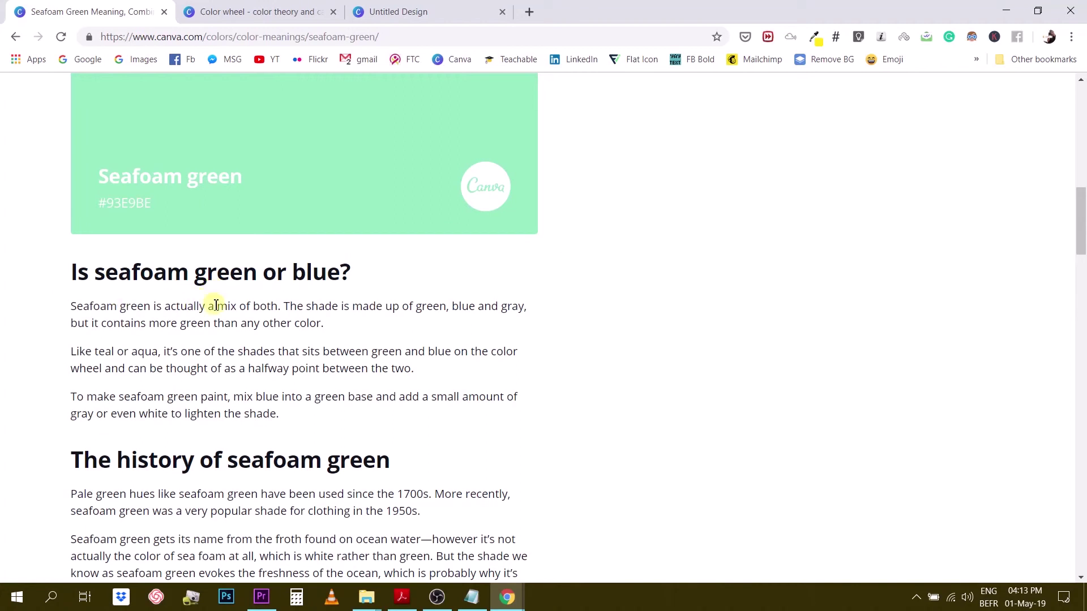
pyautogui.scroll(-4, 434, 308)
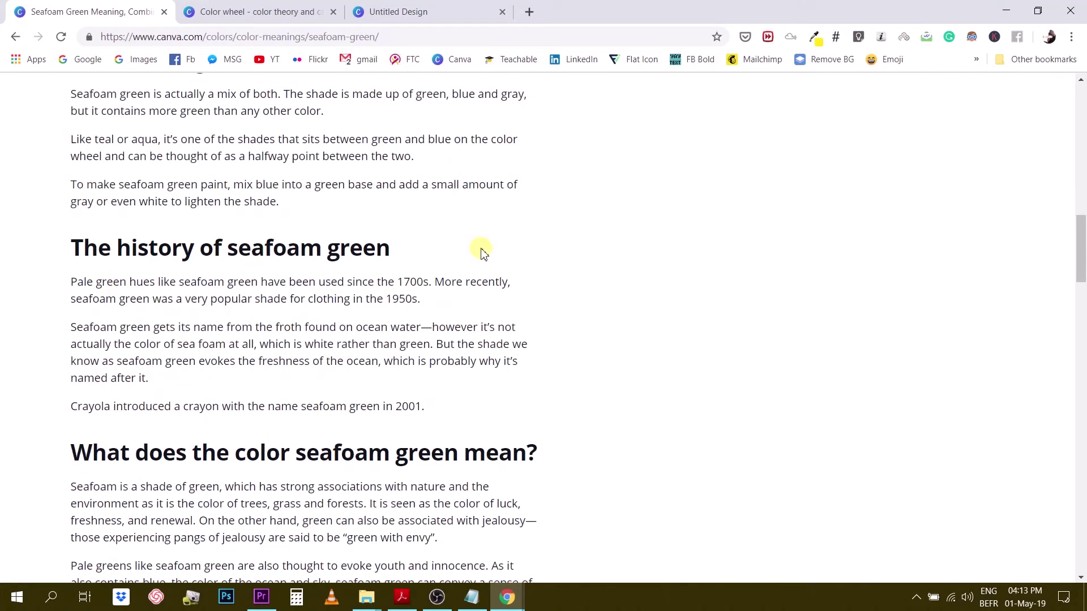
pyautogui.scroll(-14, 483, 253)
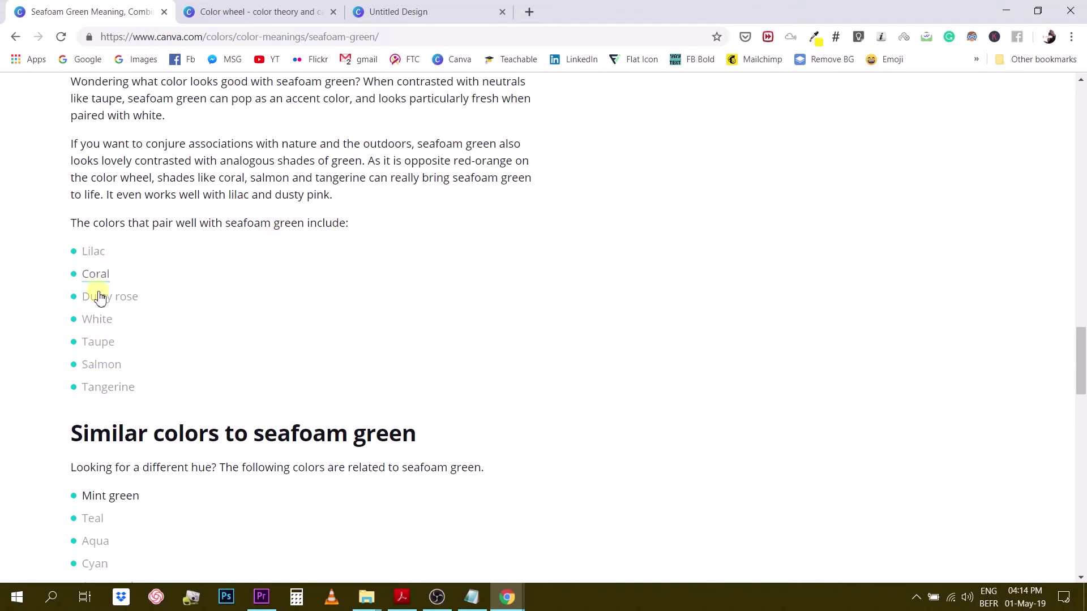
pyautogui.scroll(-3, 100, 378)
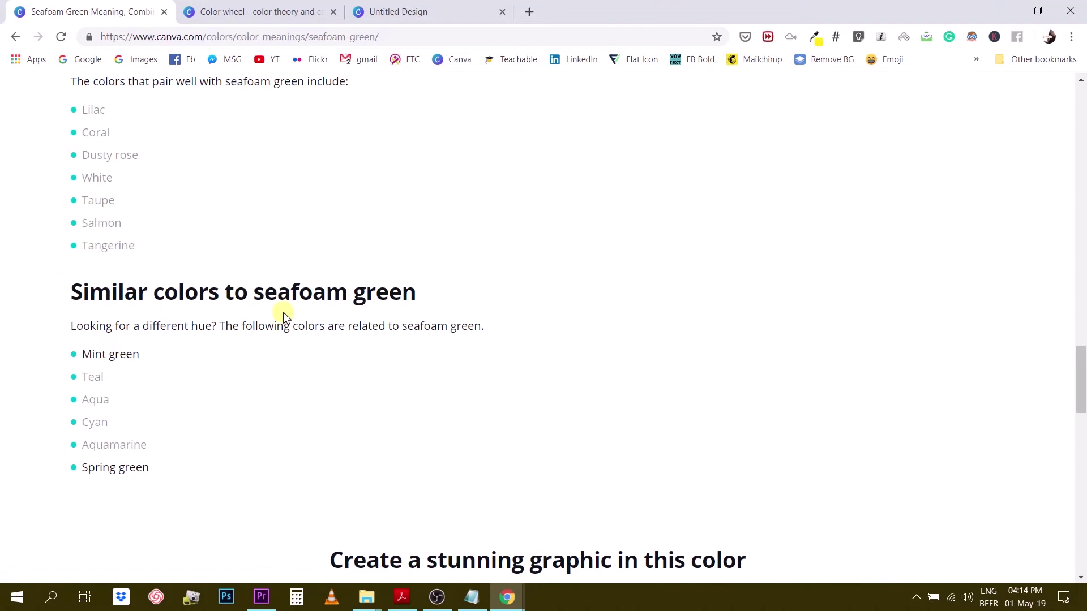
pyautogui.scroll(-14, 130, 457)
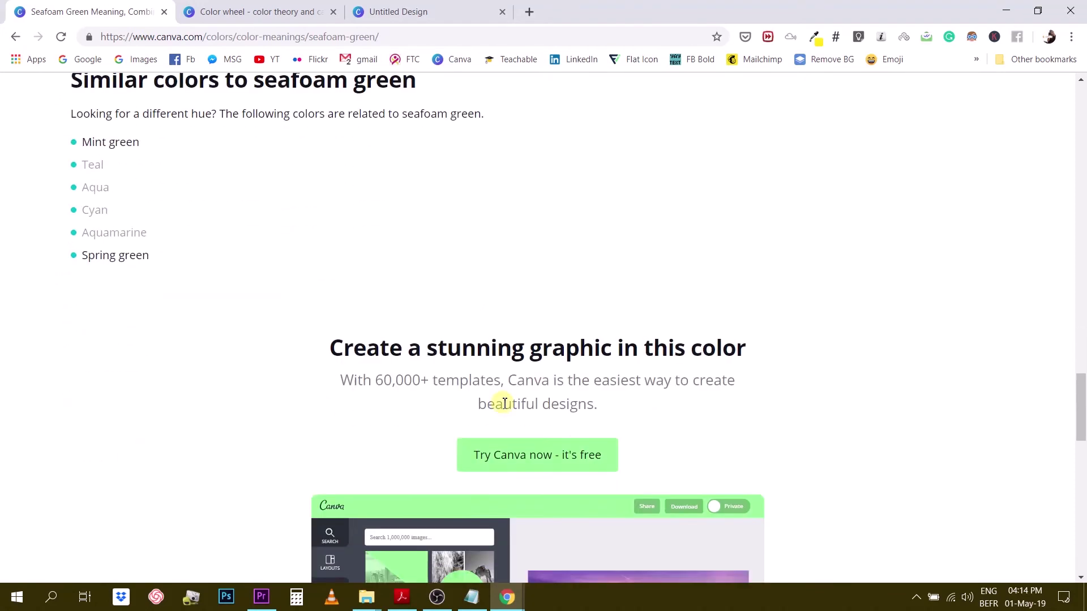
pyautogui.scroll(20, 496, 379)
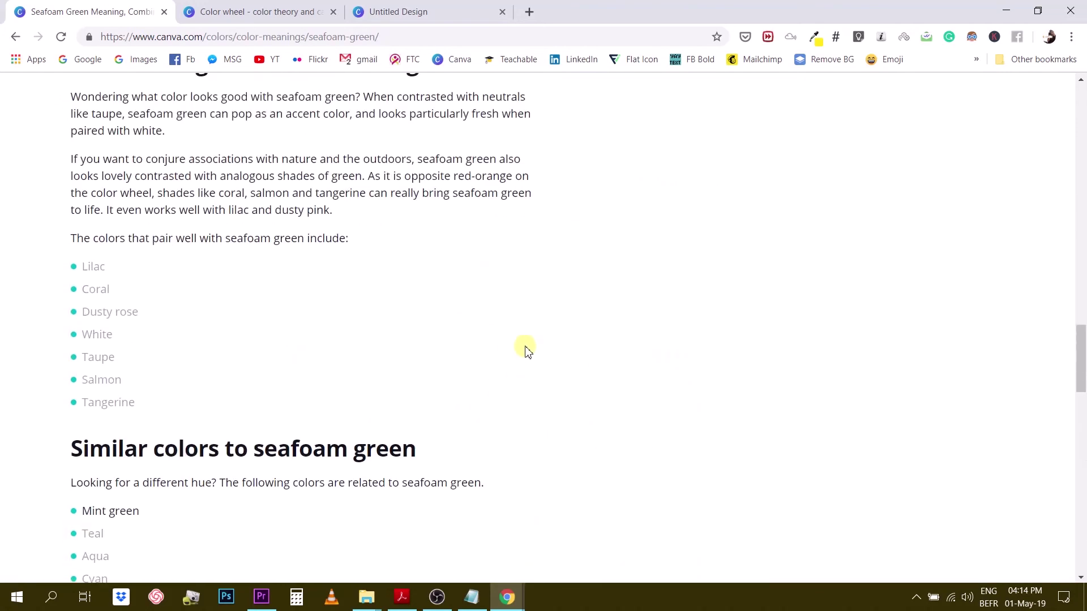
pyautogui.scroll(4, 646, 275)
pyautogui.scroll(-2, 675, 253)
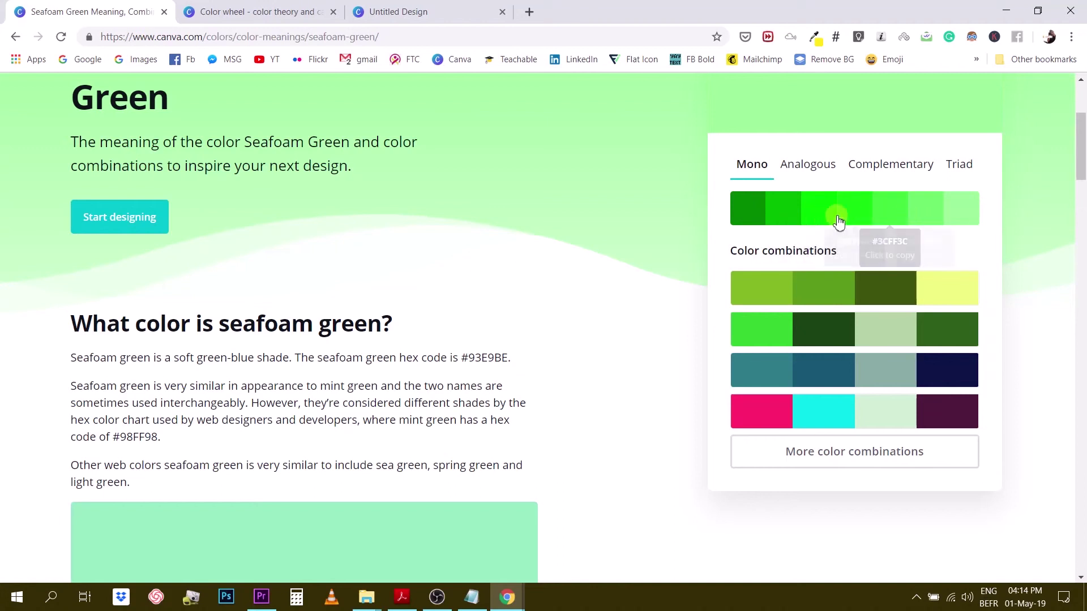
pyautogui.scroll(-3, 796, 272)
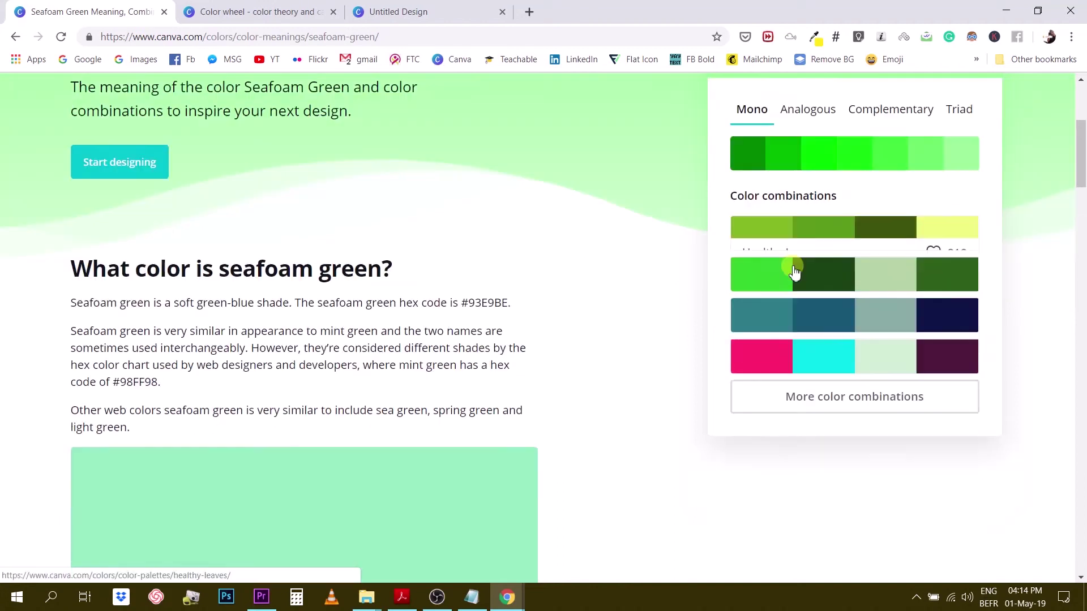
pyautogui.scroll(1, 735, 237)
pyautogui.scroll(2, 841, 235)
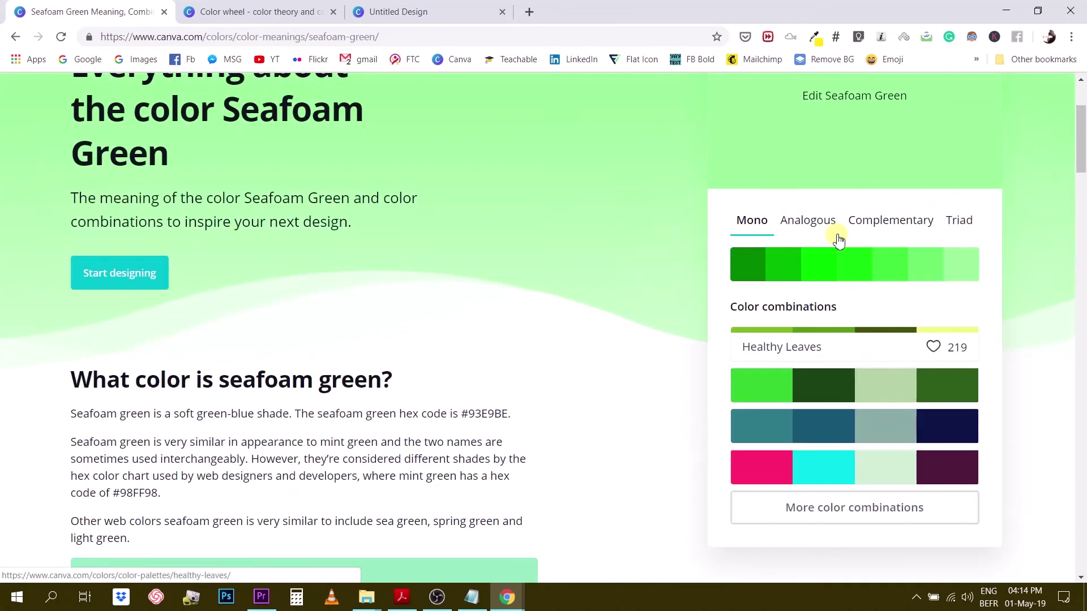
pyautogui.scroll(-1, 837, 232)
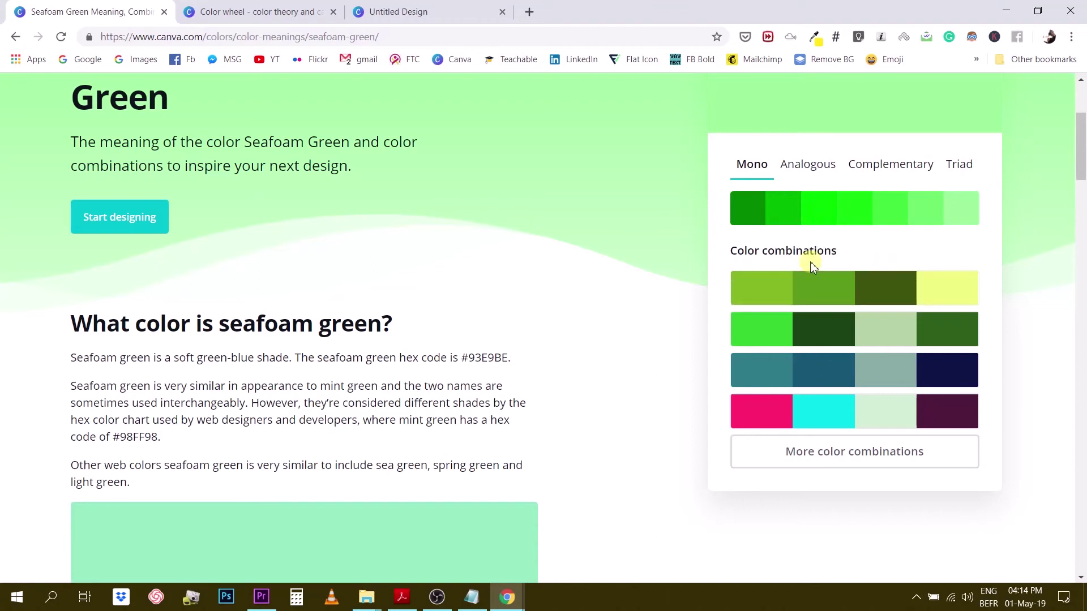
pyautogui.click(853, 214)
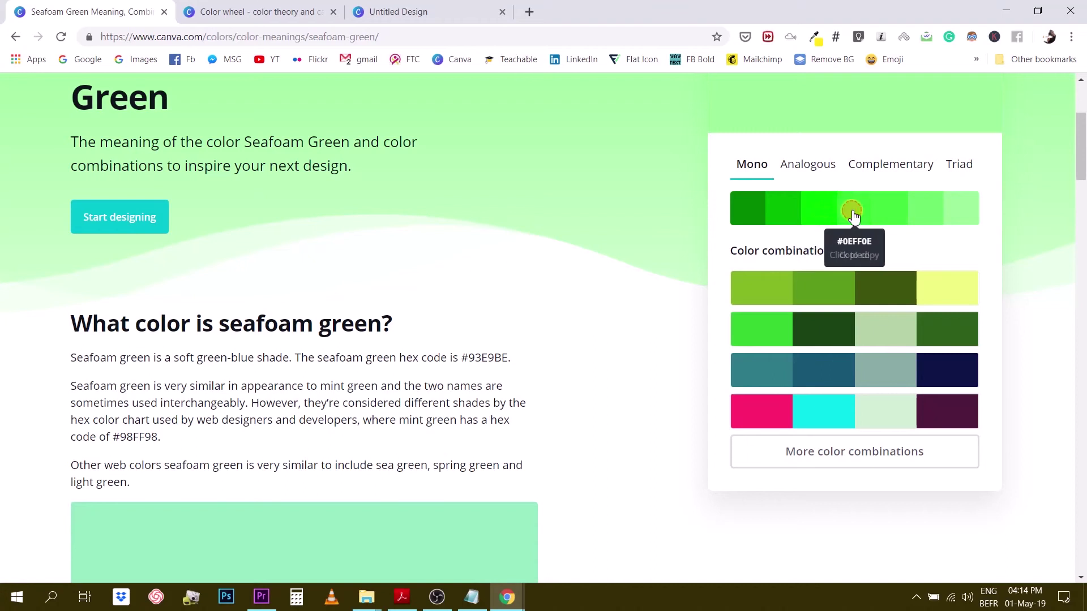
# Paste #0EFF0E as a new custom background colour on the Untitled Design.
pyautogui.click(385, 12)
pyautogui.click(82, 181)
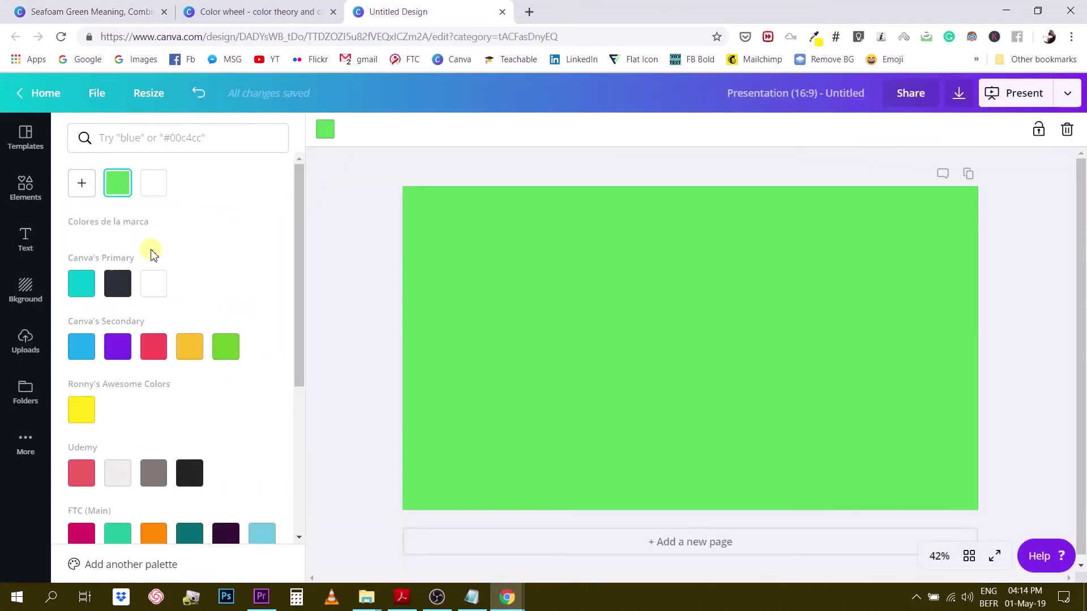
pyautogui.click(84, 187)
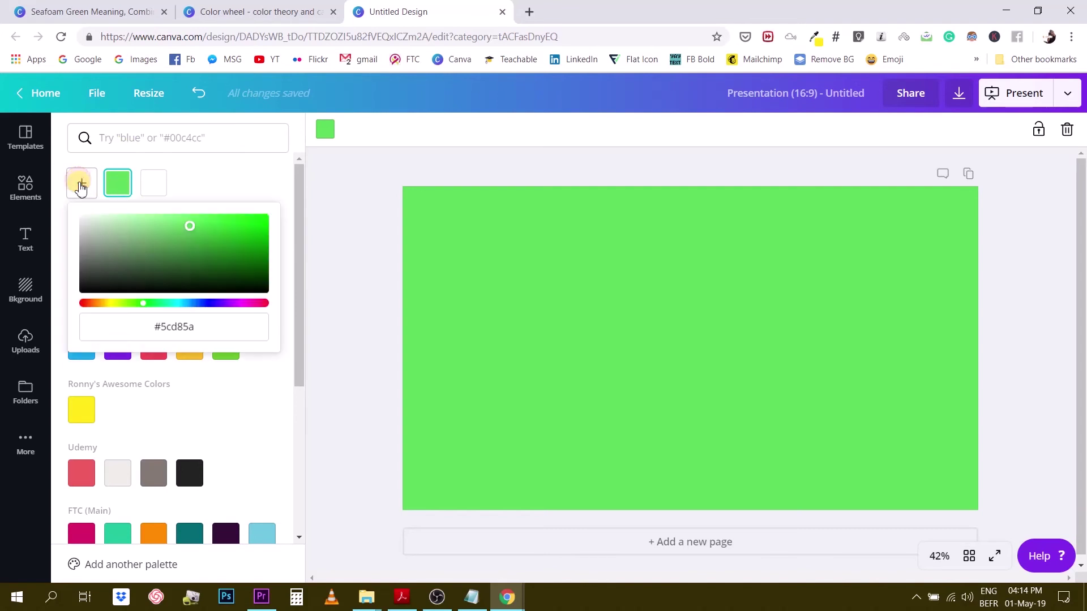
pyautogui.write('0EFF0E')
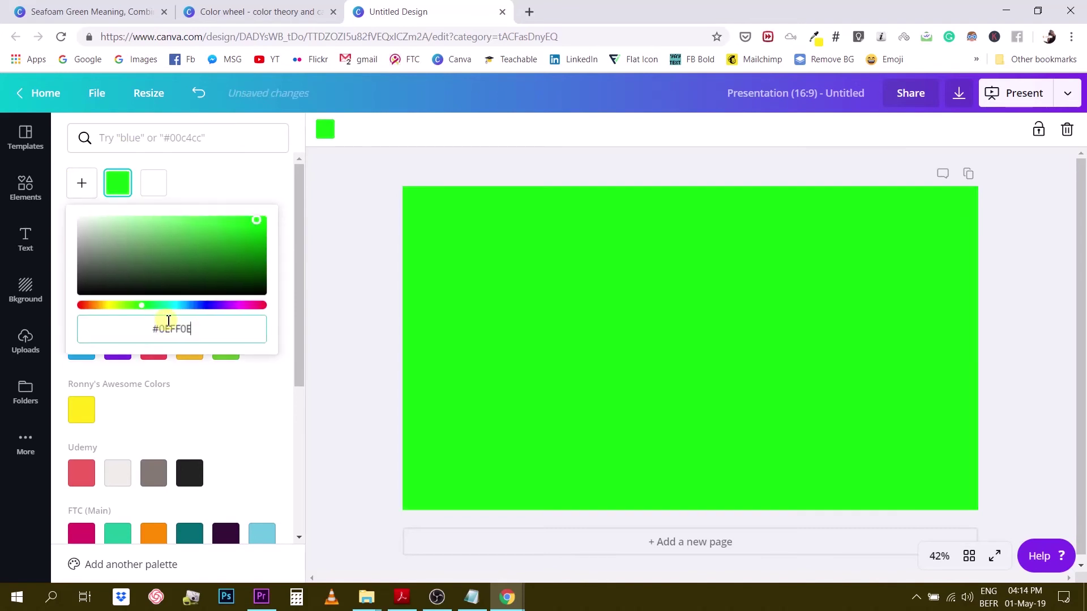
# Close the printable colour wheel tab.
pyautogui.click(279, 13)
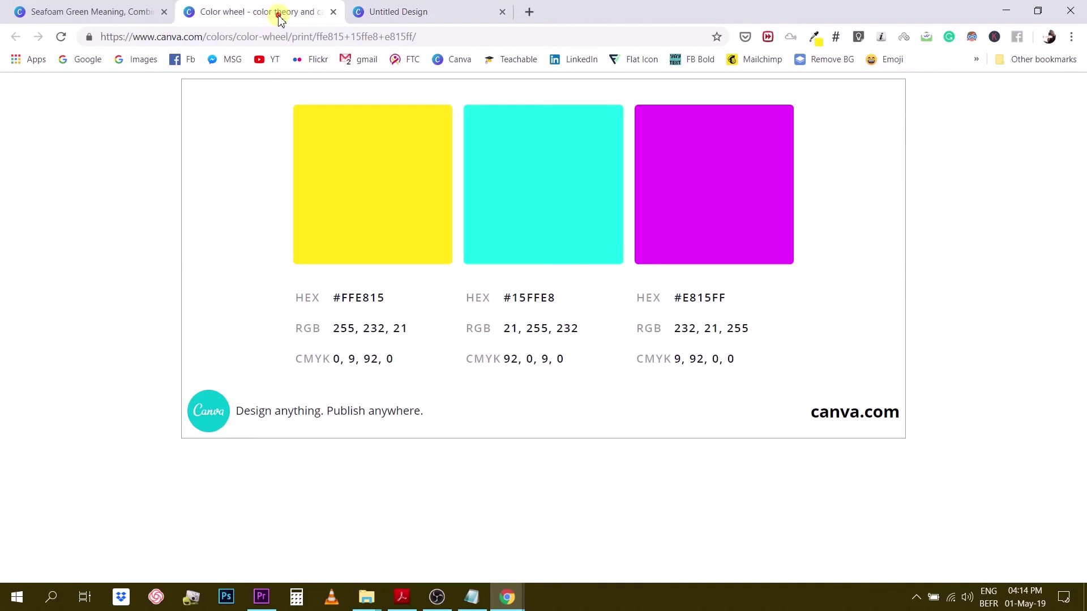
pyautogui.click(117, 11)
pyautogui.click(333, 12)
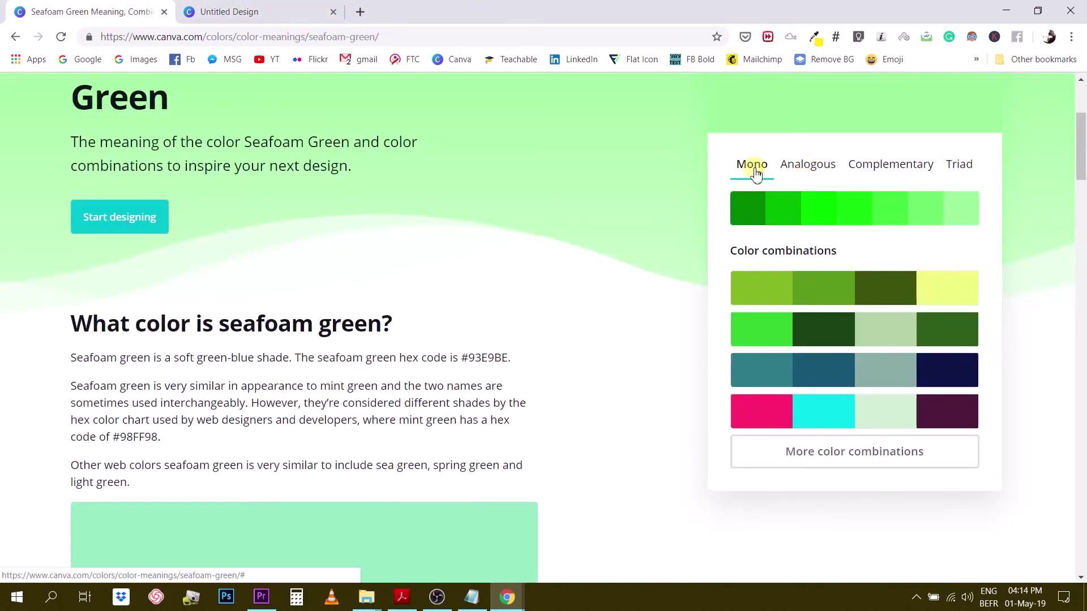
# Compare Seafoam Green's analogous and complementary palettes, ending on its triad shades.
pyautogui.click(802, 166)
pyautogui.click(873, 170)
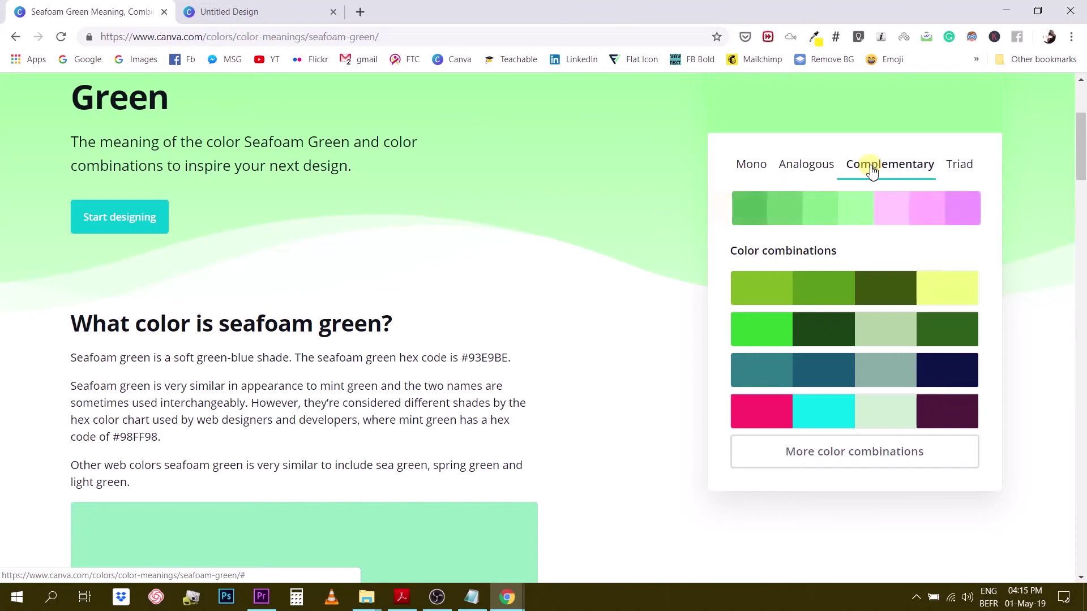
pyautogui.click(963, 169)
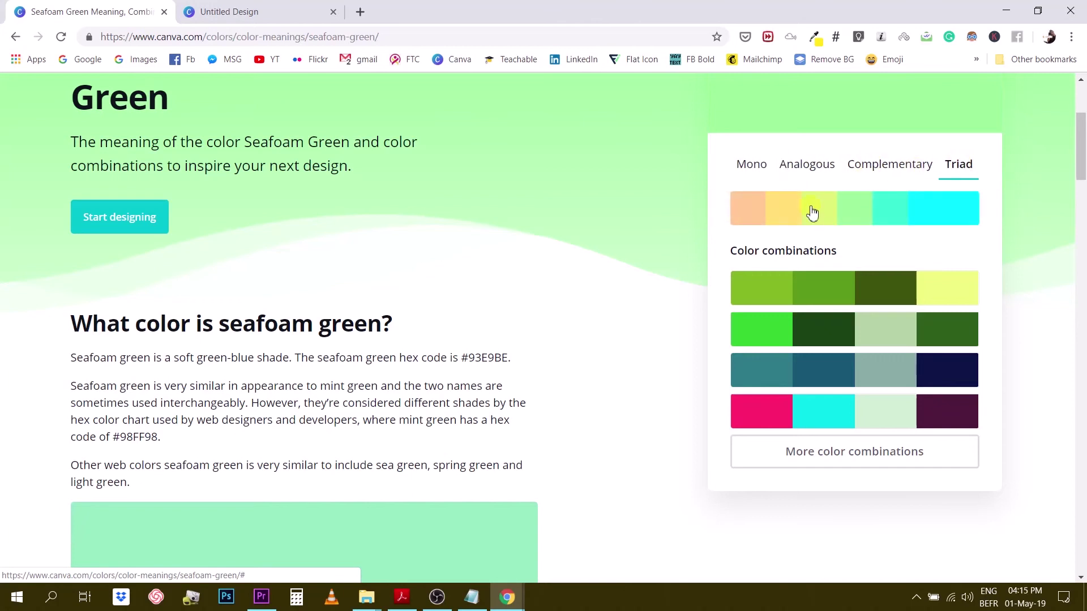